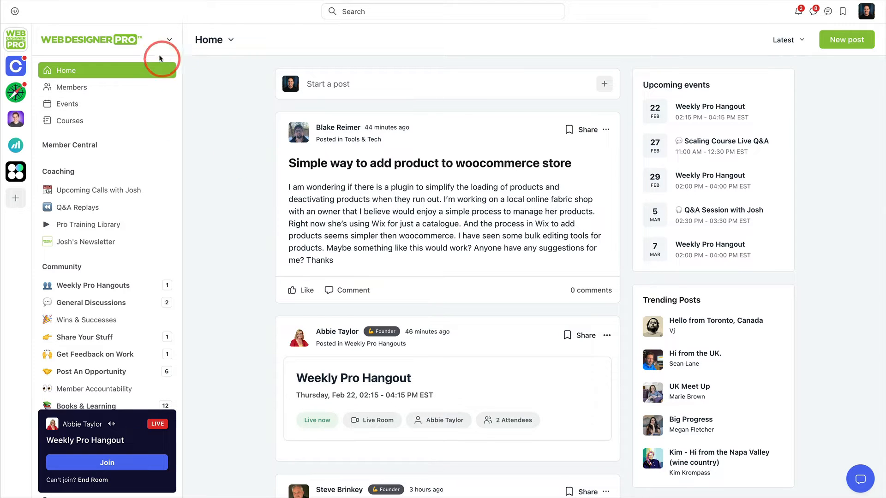
Step: Switch the community to dark mode and look over the home feed
left_click(153, 40)
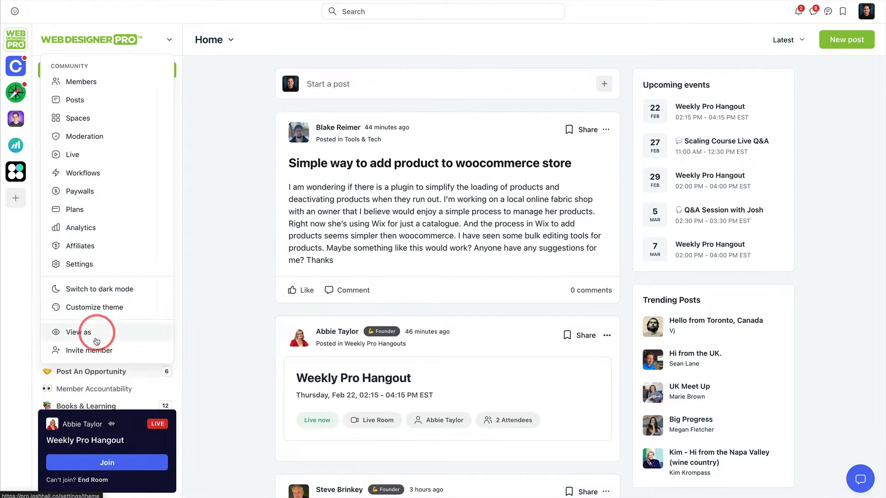
left_click(97, 290)
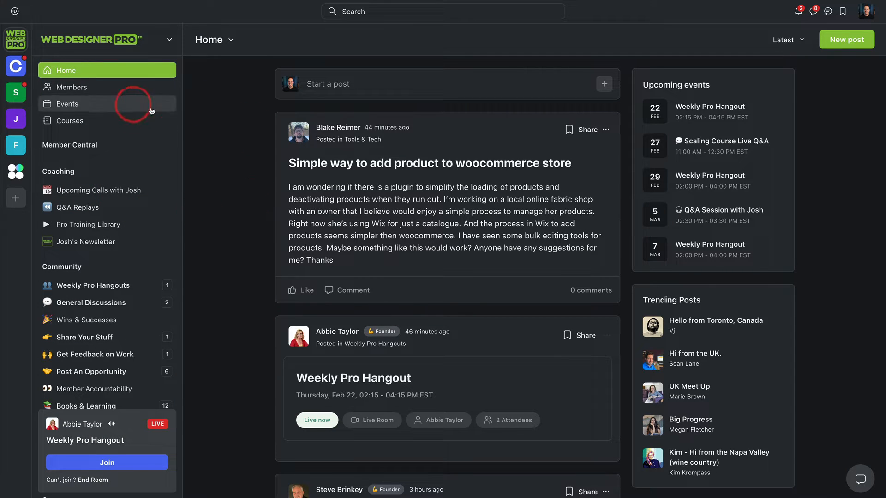
scroll(246, 111, "down", 1)
scroll(338, 109, "down", 10)
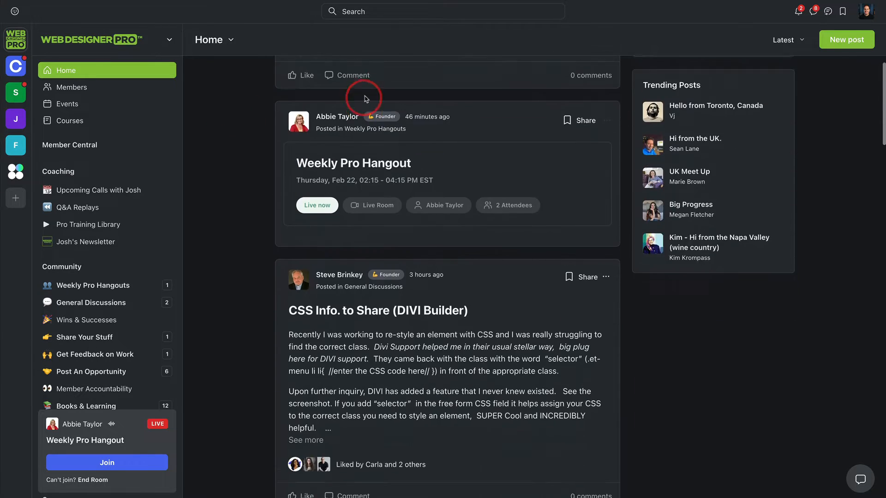
scroll(430, 122, "up", 10)
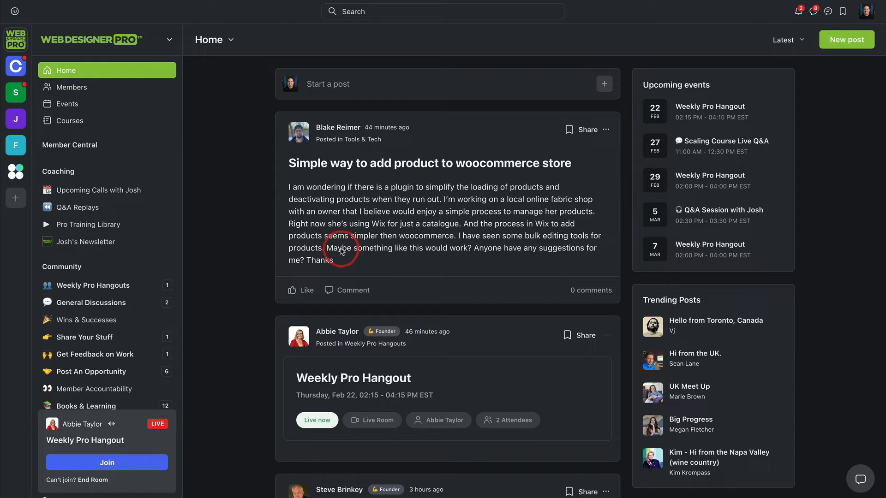
Step: Review the member profile of the author of the "CSS Info. to Share (DIVI Builder)" post in the home feed
scroll(339, 251, "down", 5)
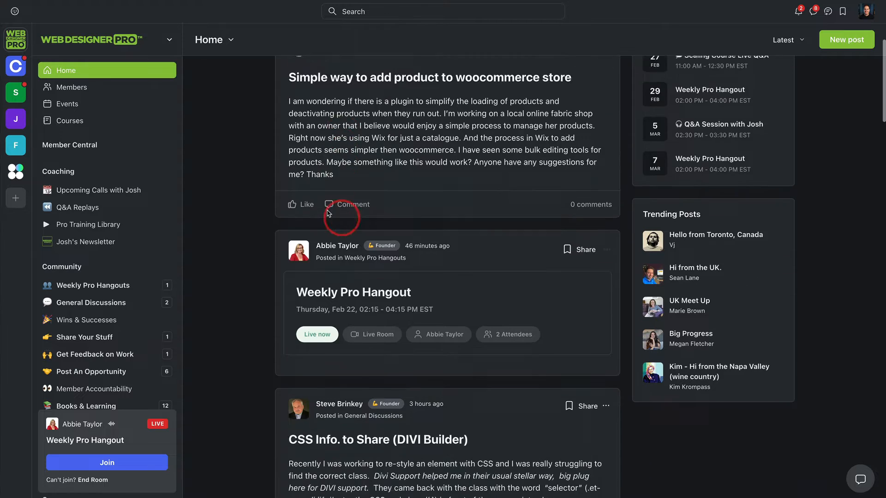
left_click(335, 250)
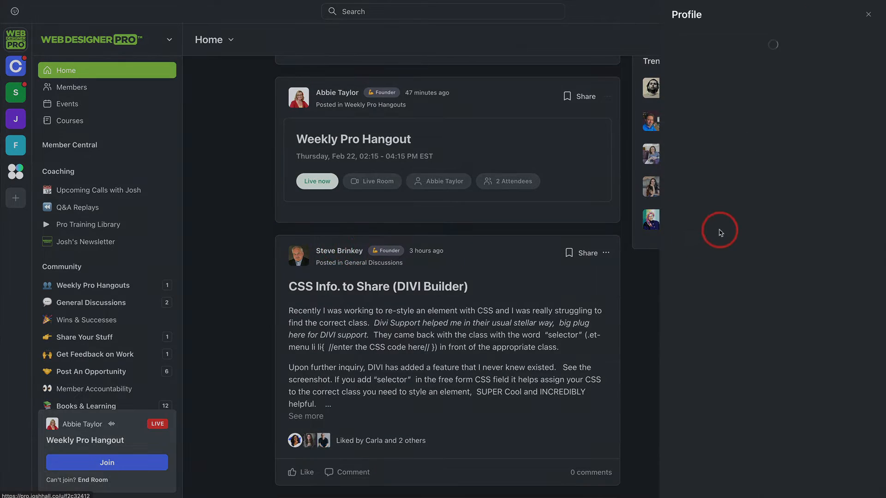
scroll(738, 208, "down", 5)
scroll(747, 217, "down", 2)
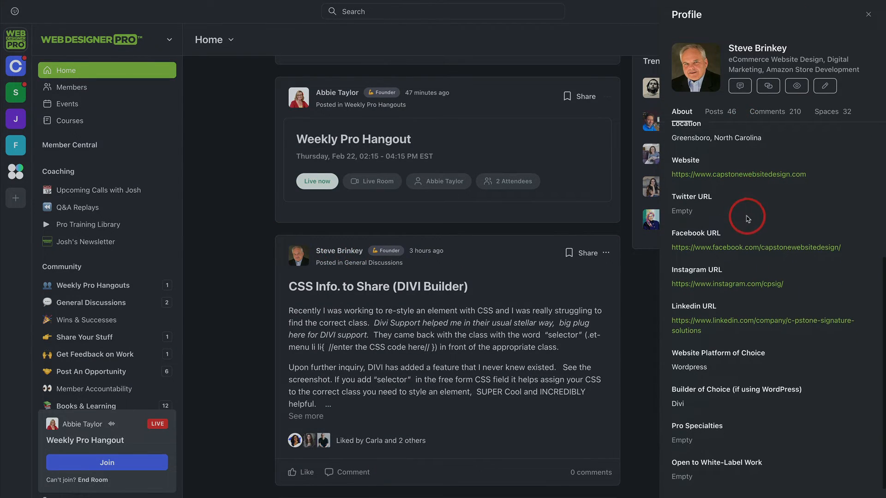
scroll(746, 217, "up", 5)
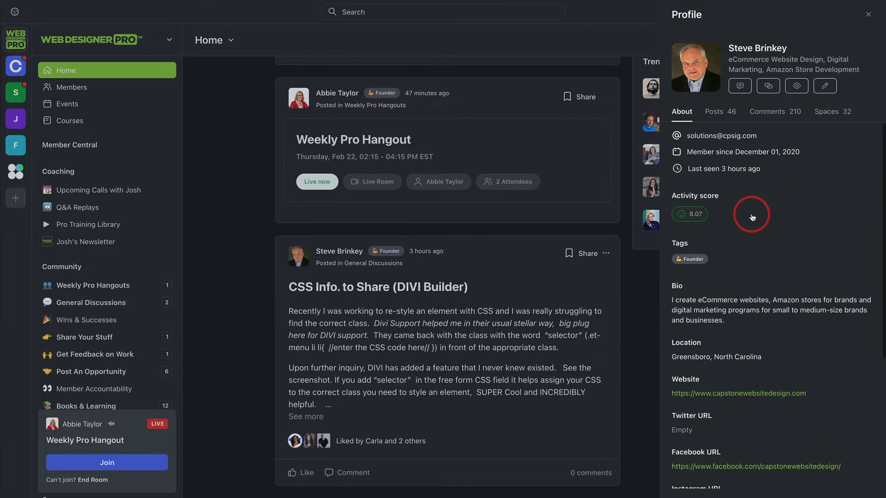
left_click(219, 212)
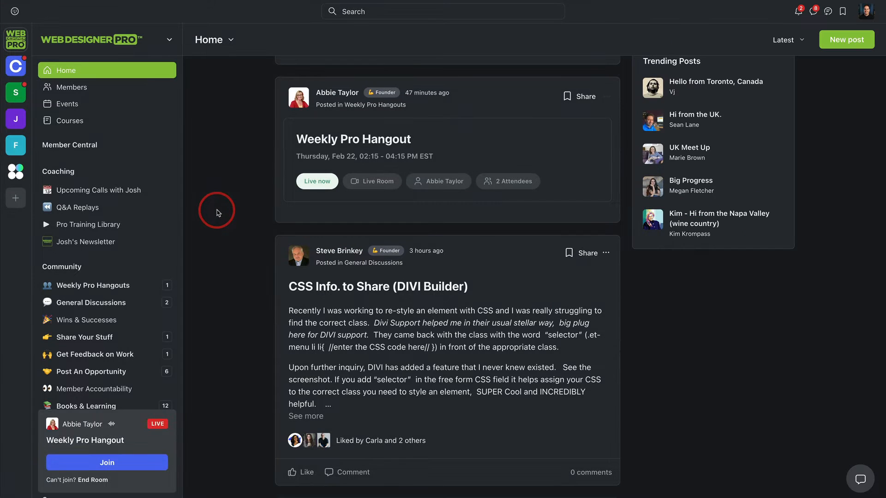
Step: Open the community's Courses page and browse the courses offered there
left_click(76, 119)
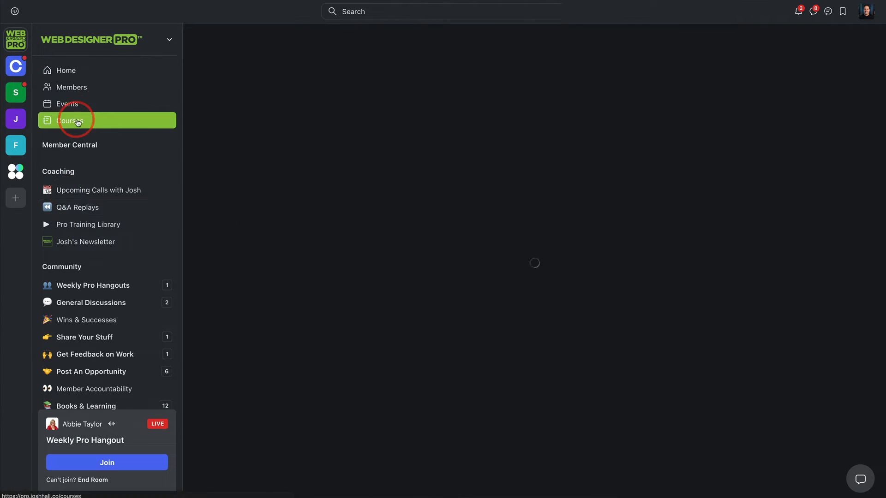
scroll(461, 143, "down", 2)
scroll(525, 170, "up", 2)
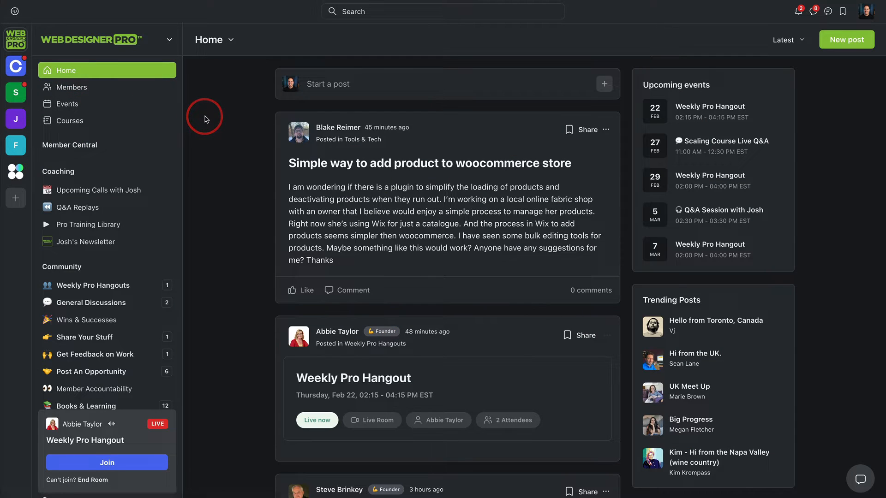
Step: Expand the Member Central space group and view the welcome post in the "New? Start Here" space
left_click(105, 146)
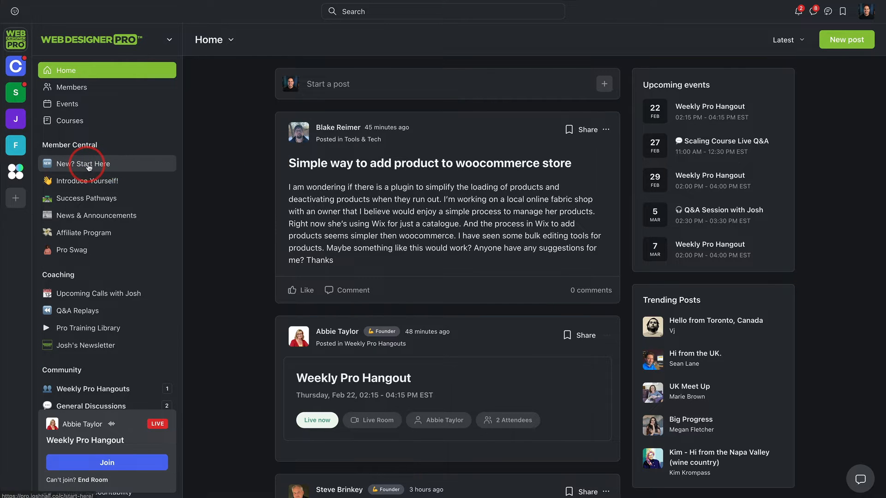
left_click(89, 164)
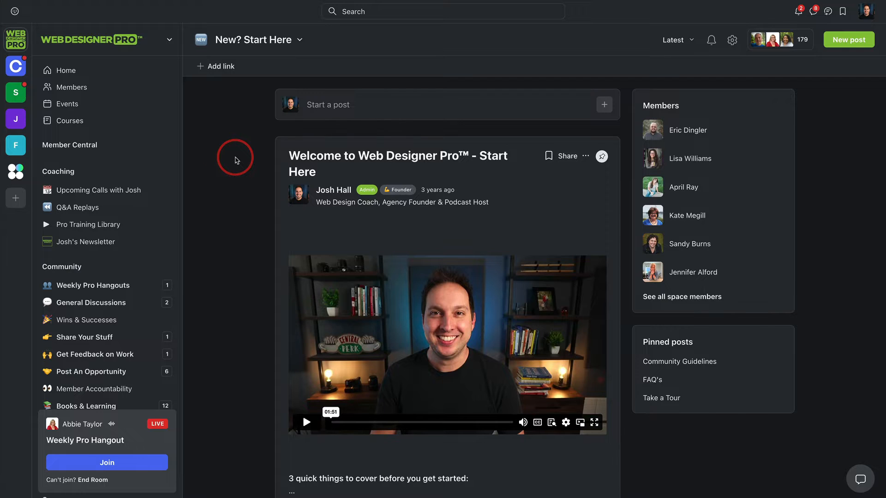
scroll(252, 178, "down", 3)
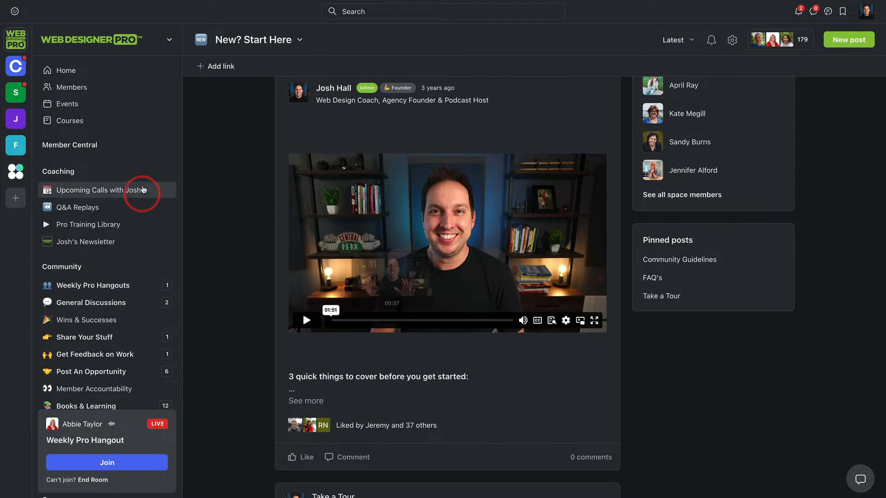
Step: Open the "Introduce Yourself!" space in Member Central and look through its list of member introductions
left_click(111, 145)
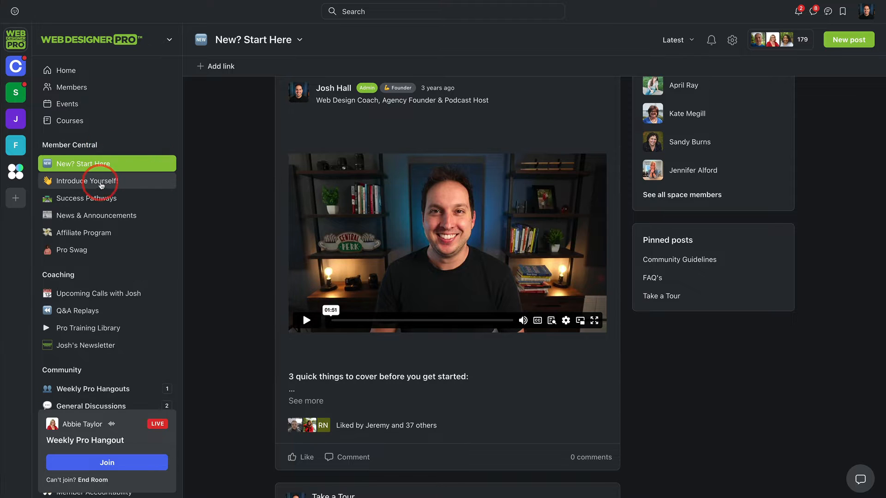
left_click(101, 185)
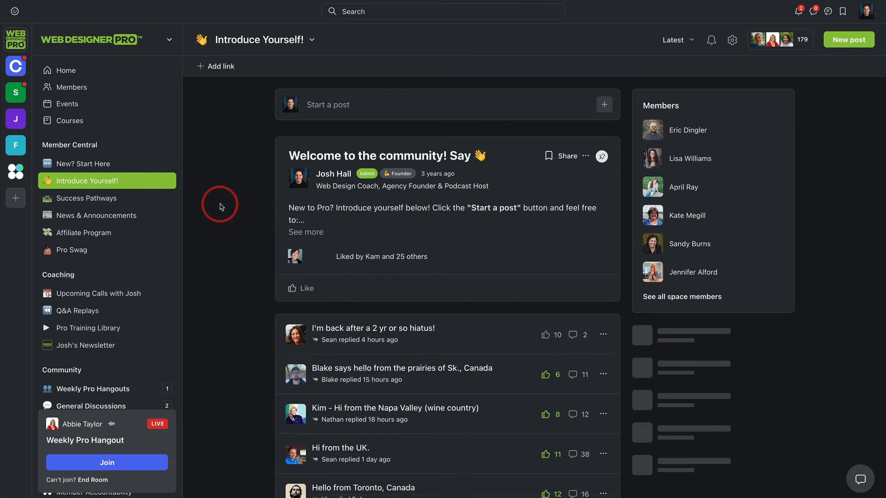
scroll(415, 213, "down", 5)
scroll(411, 214, "up", 2)
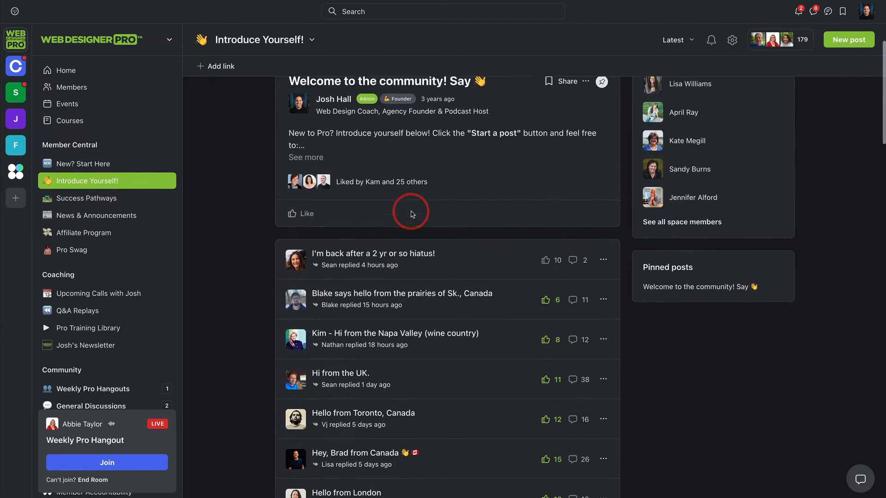
scroll(411, 214, "up", 2)
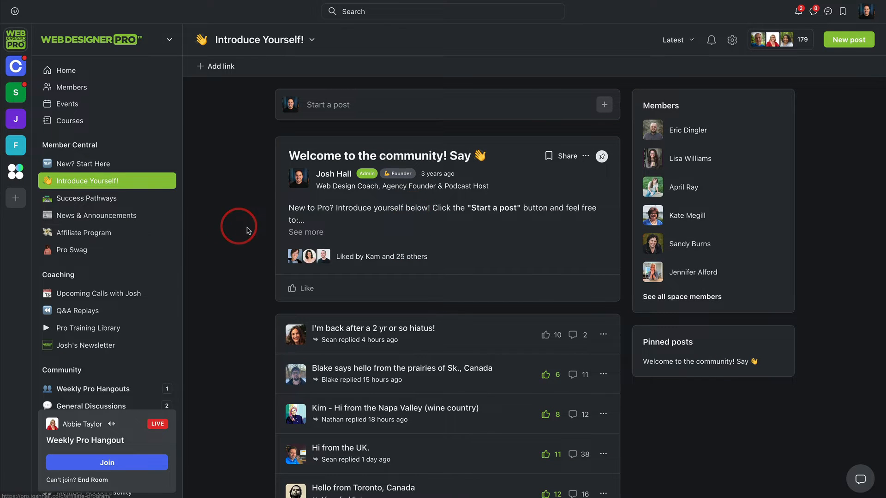
Step: Open the Success Pathways space in Member Central and examine its posts arranged as cards
scroll(174, 152, "down", 1)
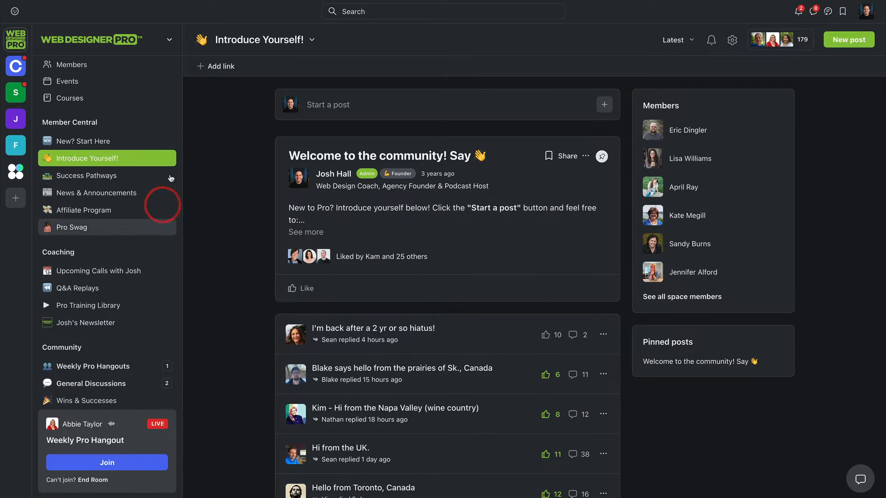
left_click(109, 177)
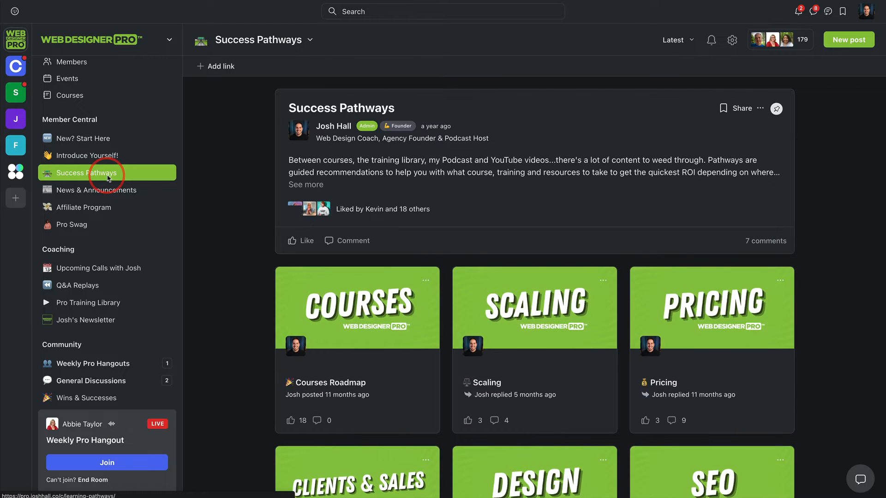
scroll(277, 175, "down", 3)
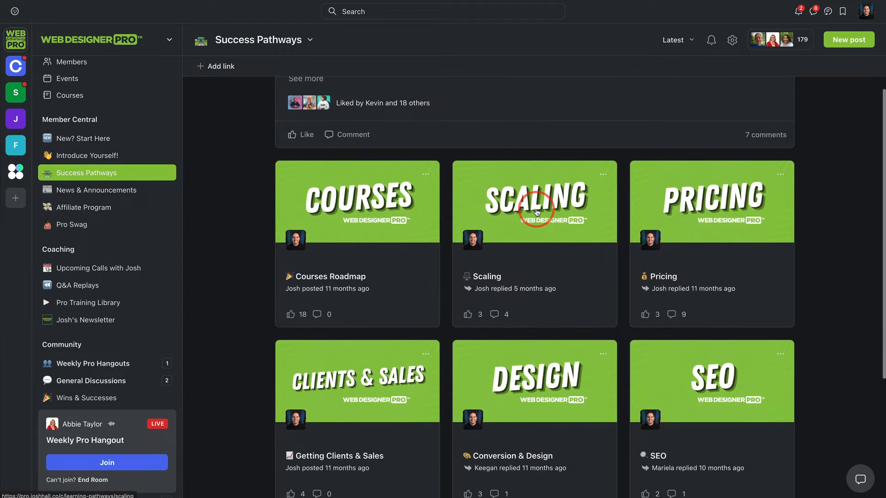
scroll(589, 223, "down", 2)
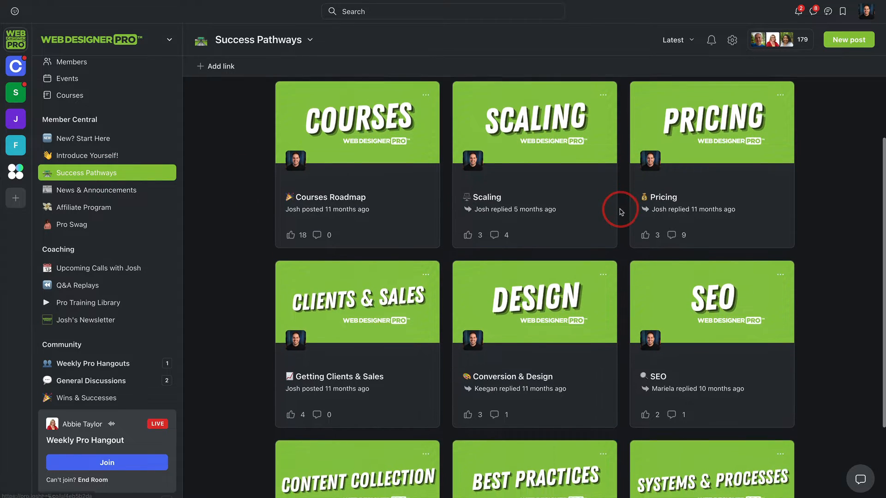
scroll(409, 194, "up", 3)
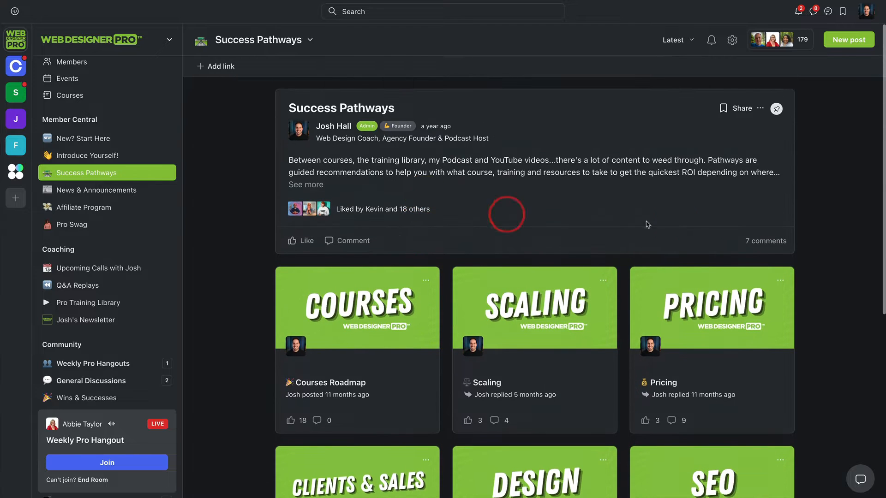
scroll(326, 317, "down", 3)
scroll(602, 217, "down", 1)
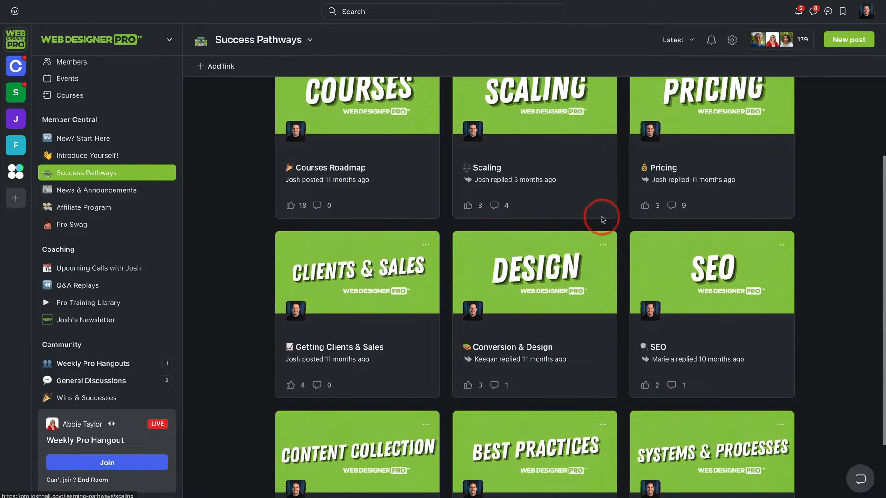
Step: Open the General Discussions space in the Community group and look through its list of posts
scroll(79, 300, "down", 1)
left_click(88, 362)
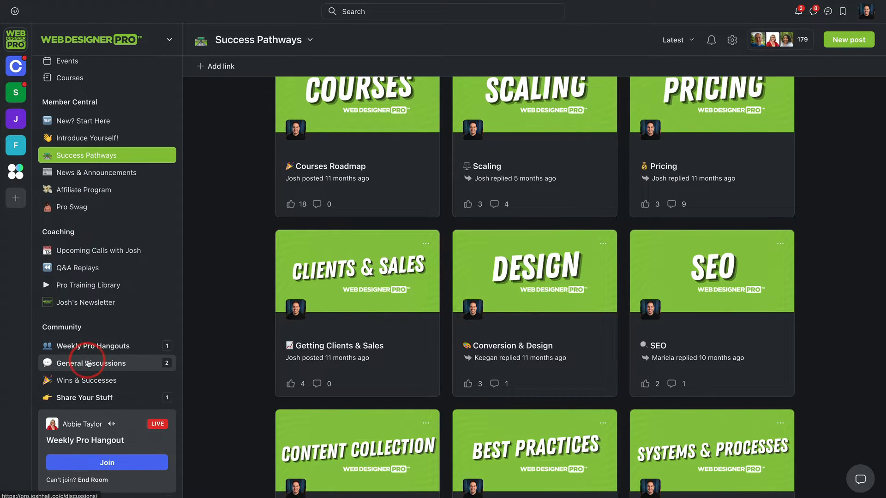
scroll(491, 198, "down", 3)
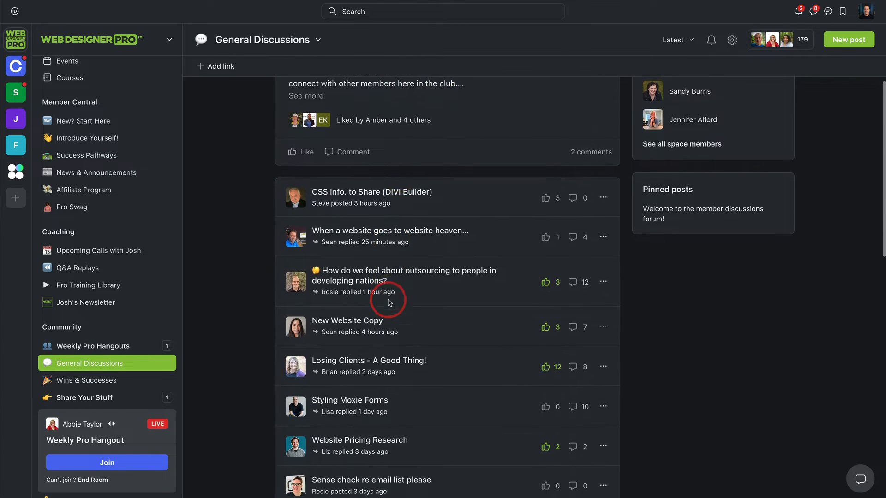
scroll(391, 296, "up", 2)
scroll(393, 297, "up", 1)
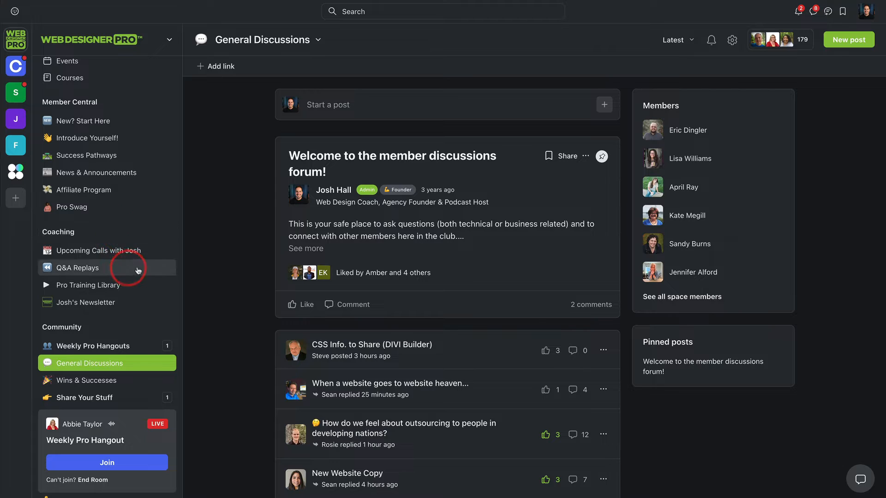
Step: Check the options for adding a space or space group at the Community group, without adding one
scroll(148, 198, "down", 3)
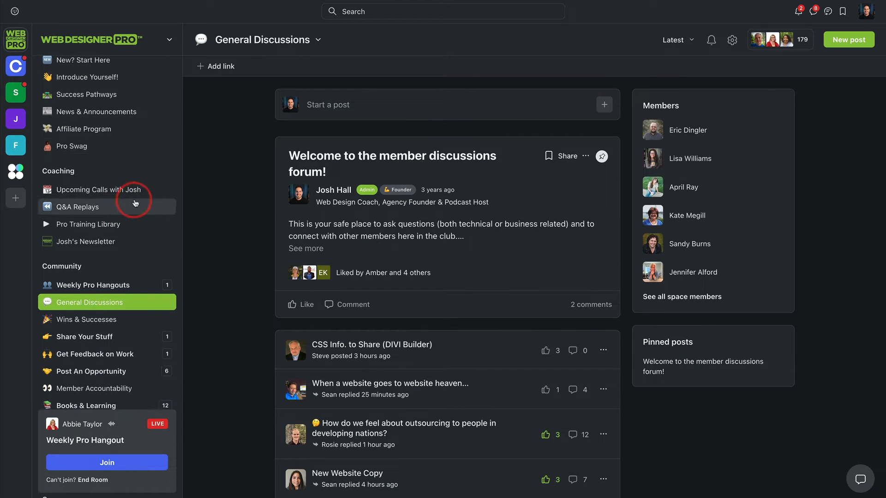
scroll(131, 192, "down", 1)
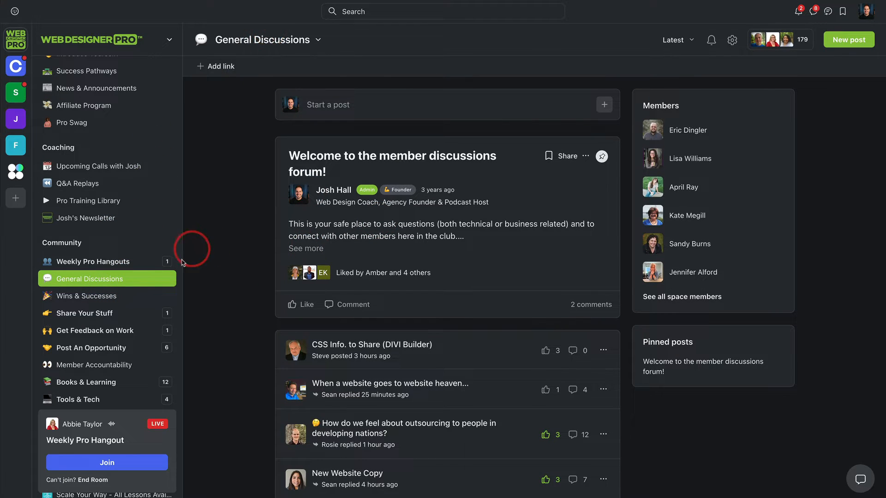
left_click(167, 243)
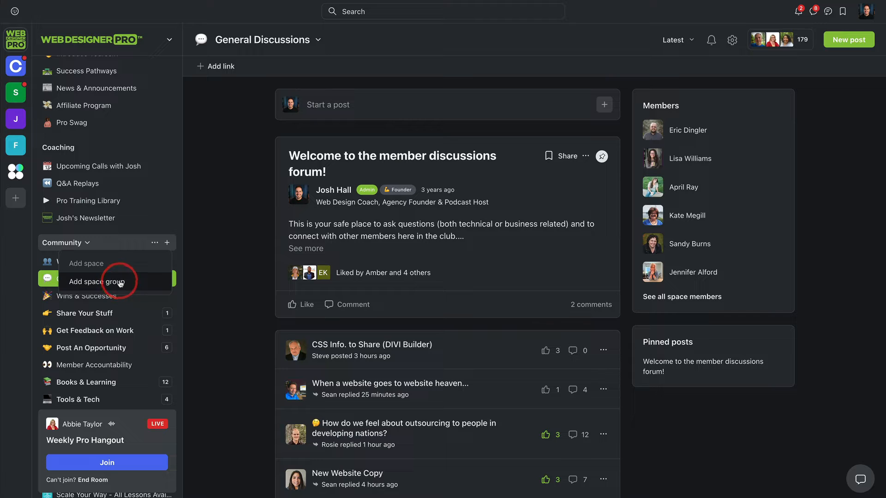
left_click(243, 197)
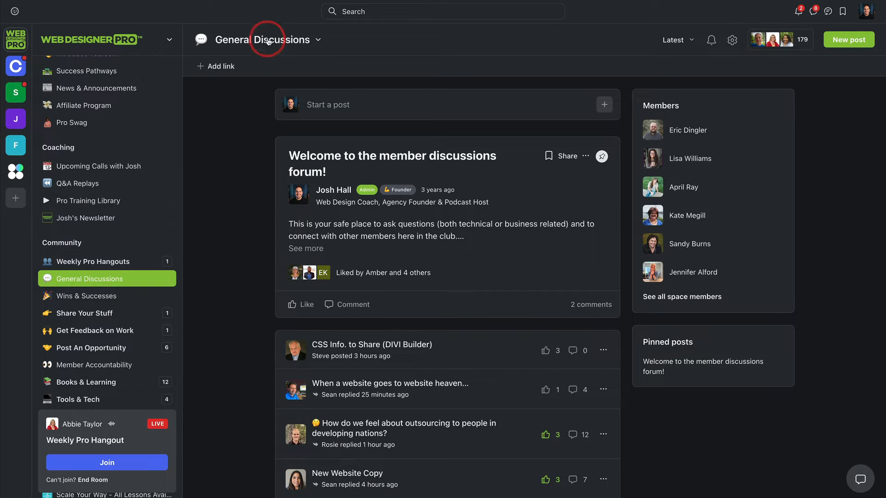
Step: Examine the Feed, List and Card layout options in the General Discussions customization settings, and close them without saving
left_click(267, 40)
left_click(232, 130)
scroll(438, 138, "down", 7)
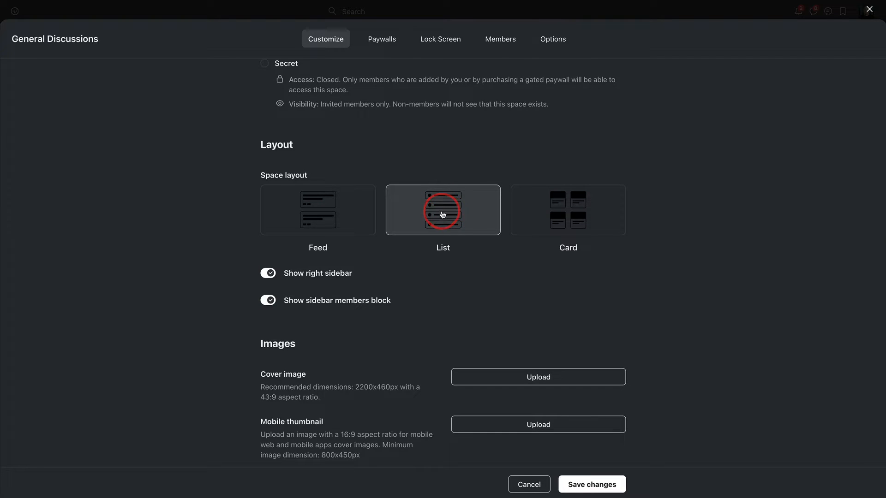
left_click(324, 210)
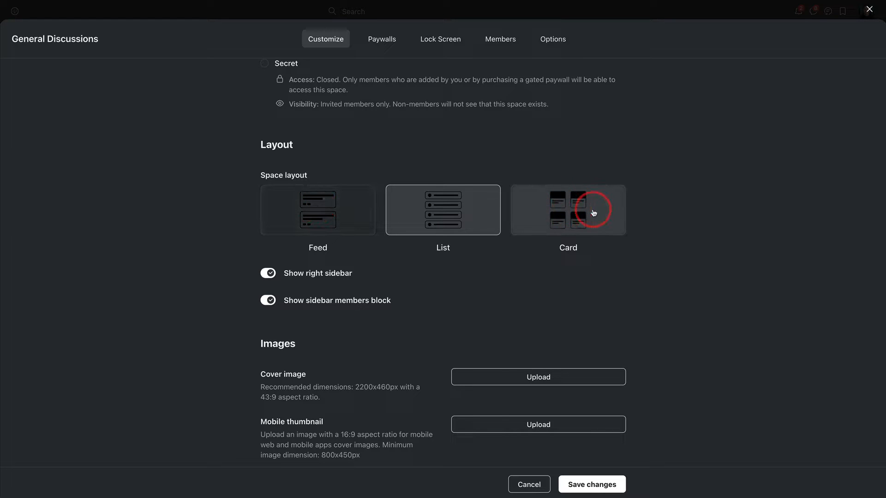
left_click(869, 9)
Step: Return to the Success Pathways space in Member Central to view its card layout
scroll(83, 193, "up", 5)
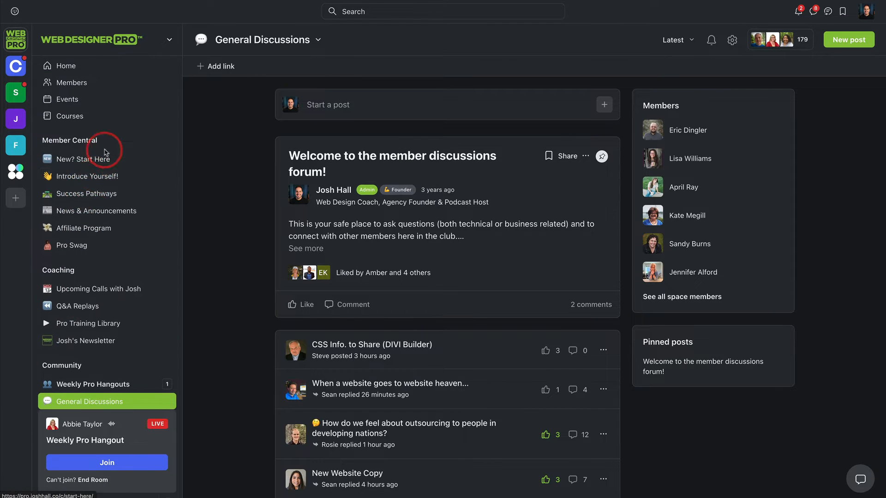
left_click(80, 199)
scroll(433, 258, "down", 1)
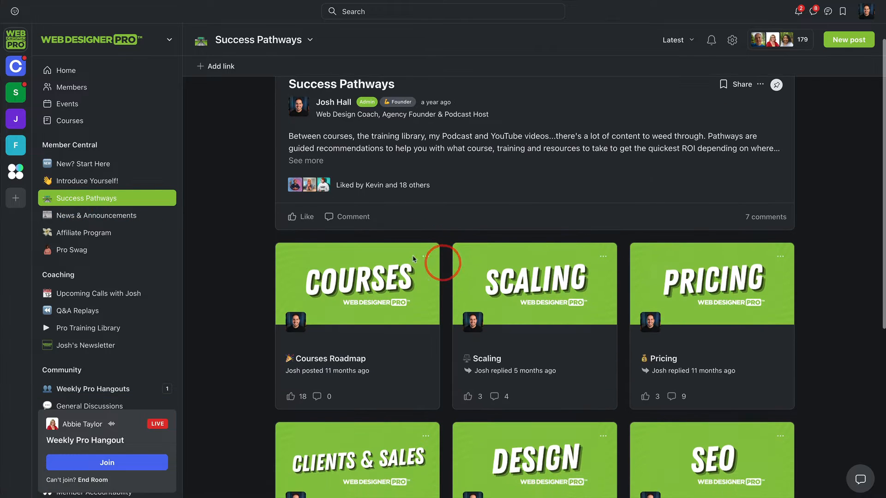
Step: Open the Pro Training Library space in the Coaching group and look through its training cards
scroll(119, 172, "down", 1)
scroll(119, 171, "down", 2)
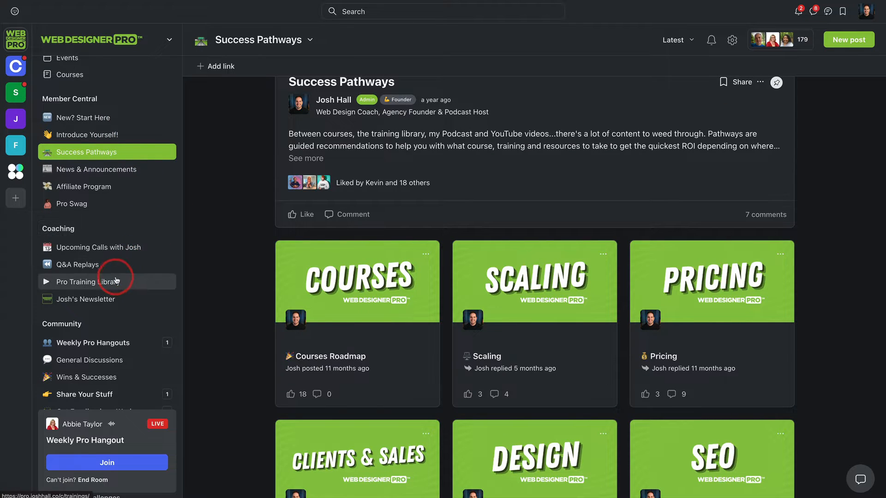
left_click(97, 285)
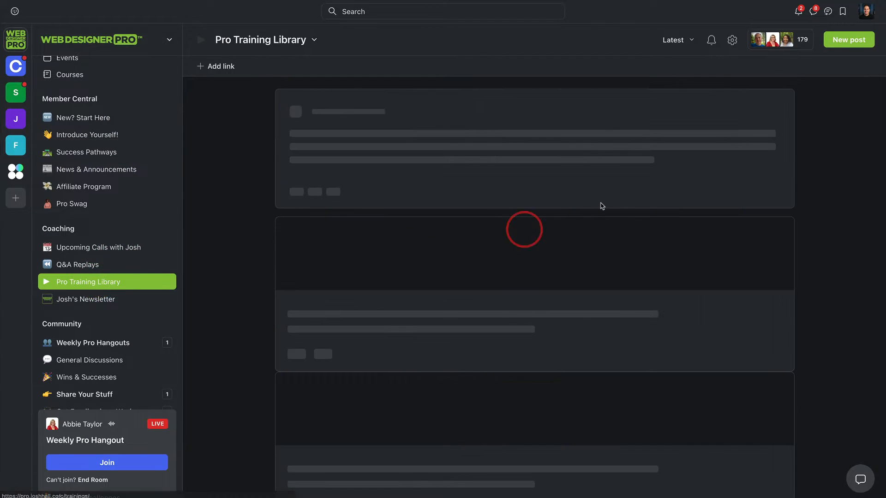
scroll(672, 188, "down", 5)
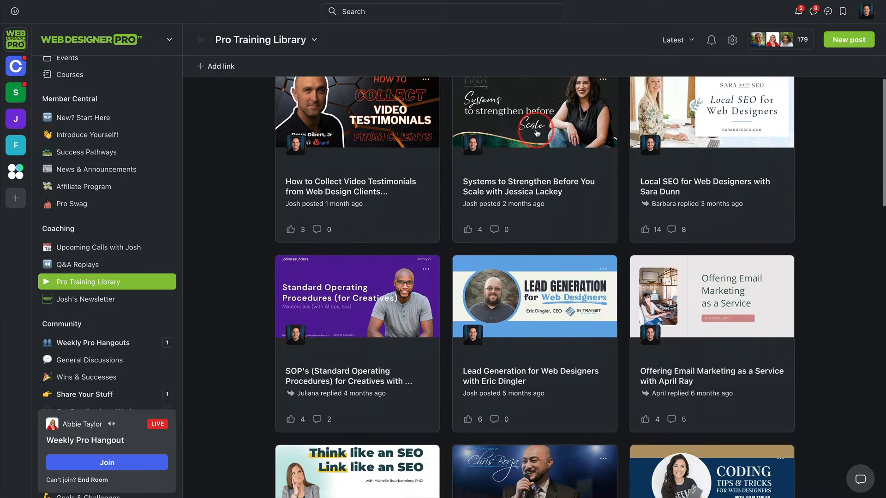
scroll(696, 185, "up", 6)
scroll(696, 186, "down", 4)
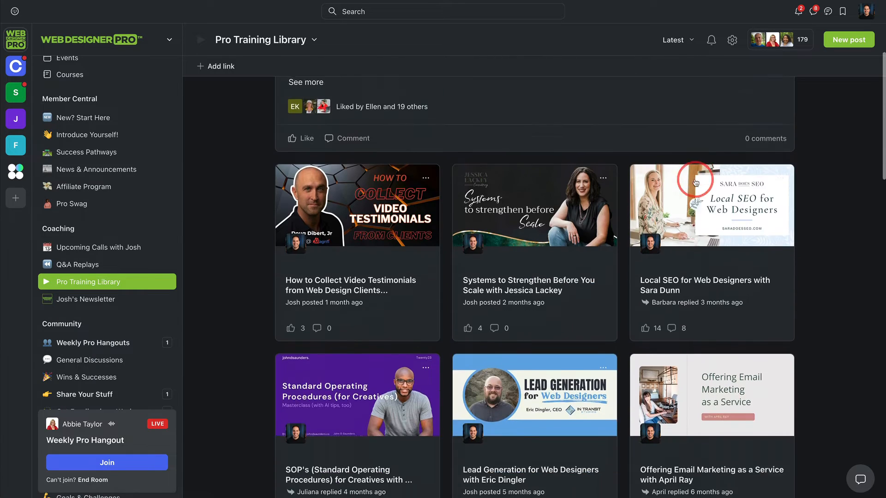
scroll(696, 180, "down", 7)
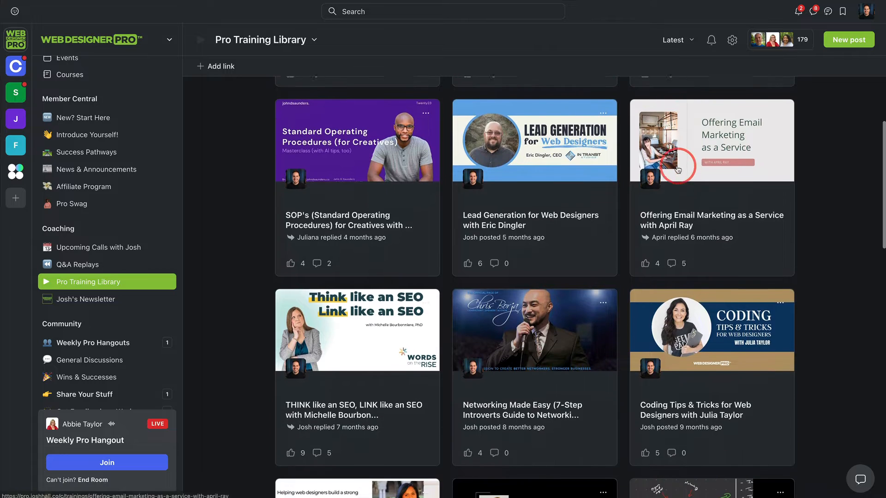
scroll(677, 180, "up", 5)
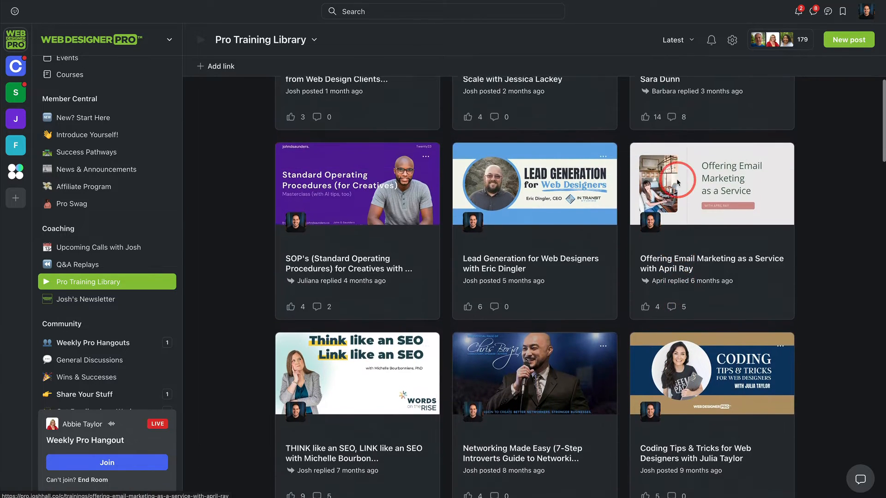
scroll(676, 181, "up", 5)
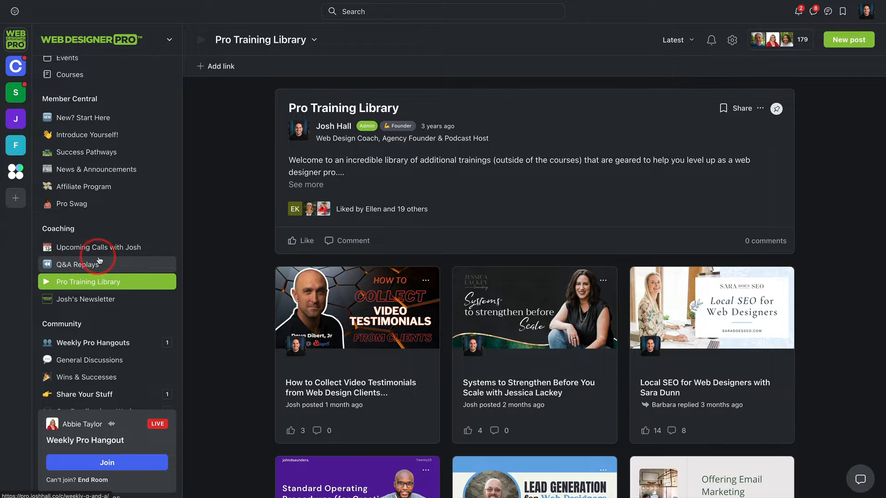
Step: Return to the community's Home feed and look over the spaces in the Member Central, Coaching and Community groups
scroll(94, 259, "up", 1)
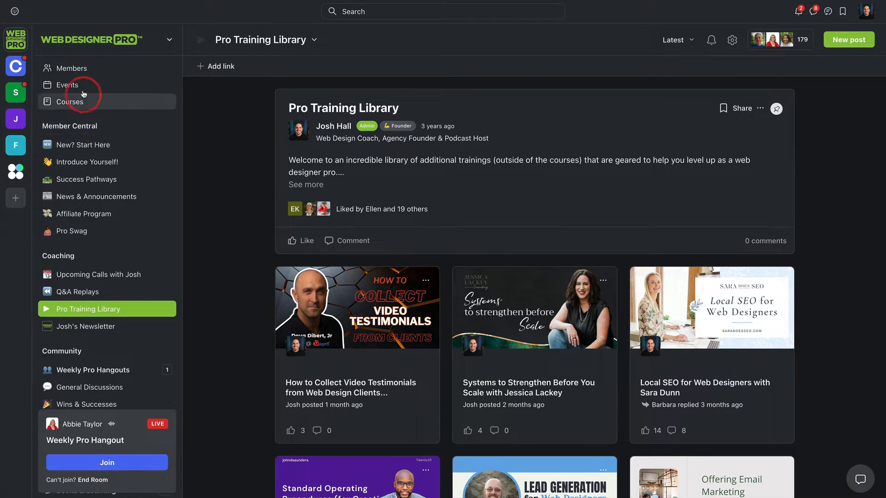
scroll(86, 92, "up", 1)
left_click(77, 71)
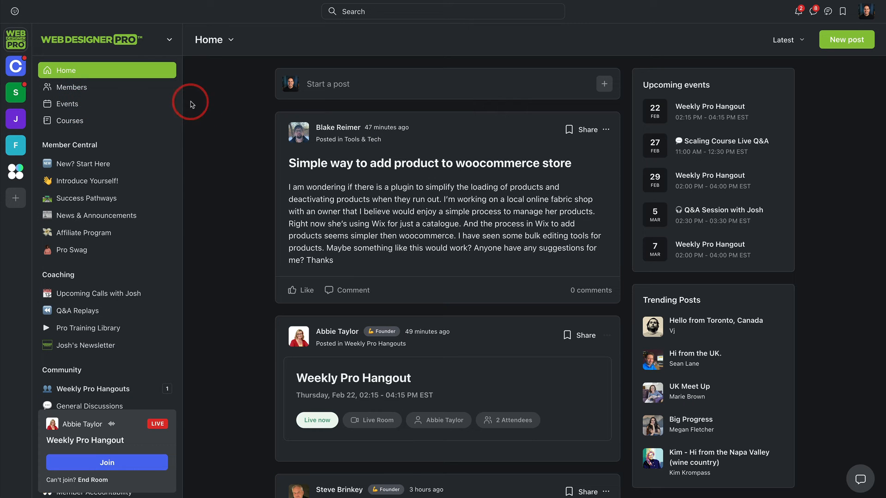
scroll(109, 257, "down", 2)
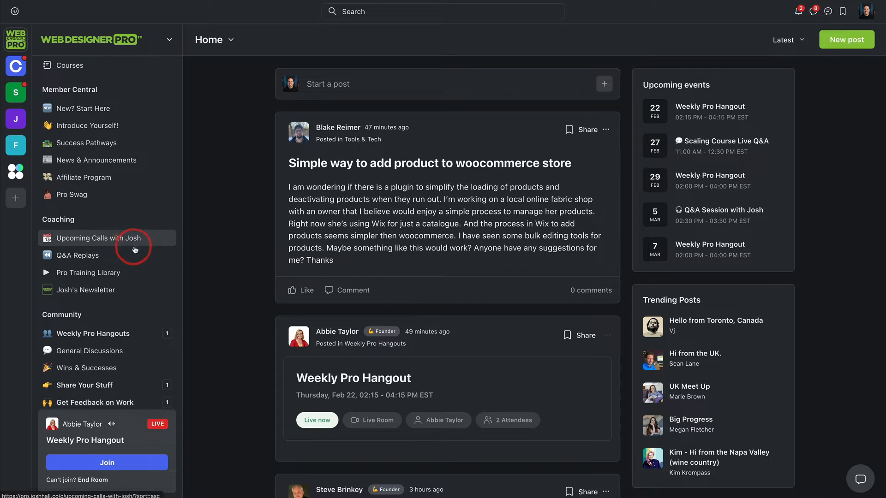
scroll(134, 249, "down", 1)
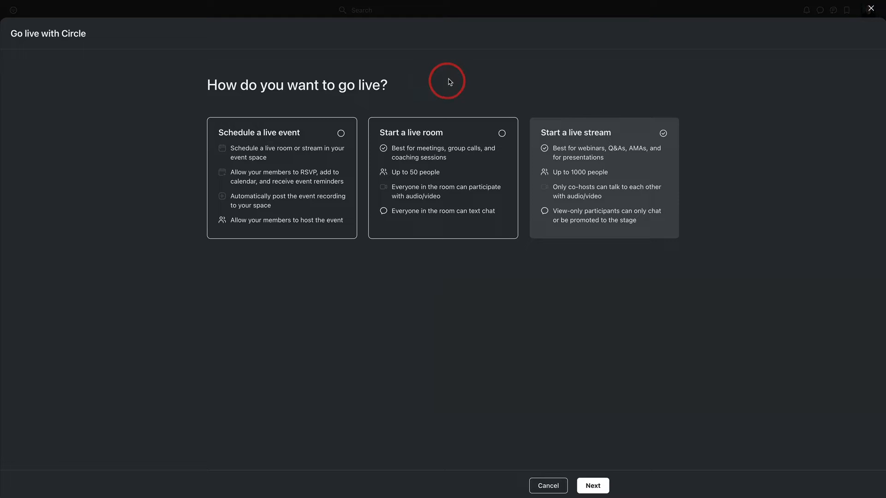
Step: Compare the live event, live room and live stream options for going live, and close them without starting anything
left_click(275, 185)
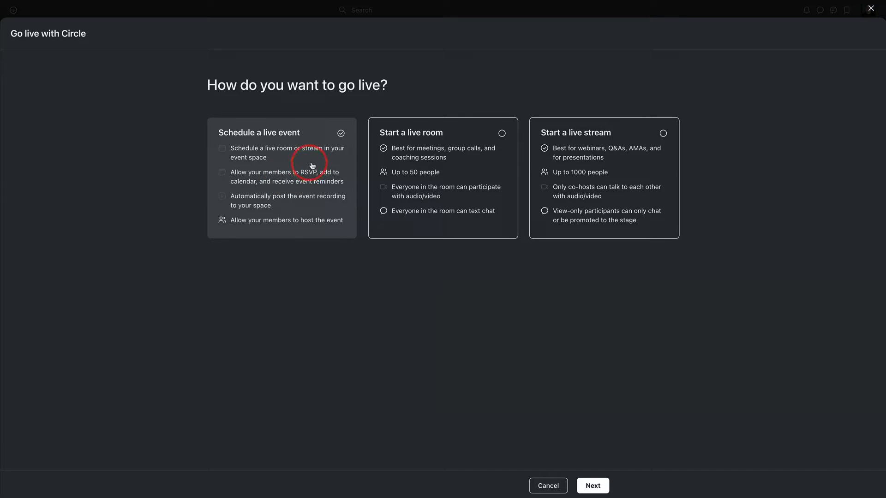
left_click(435, 162)
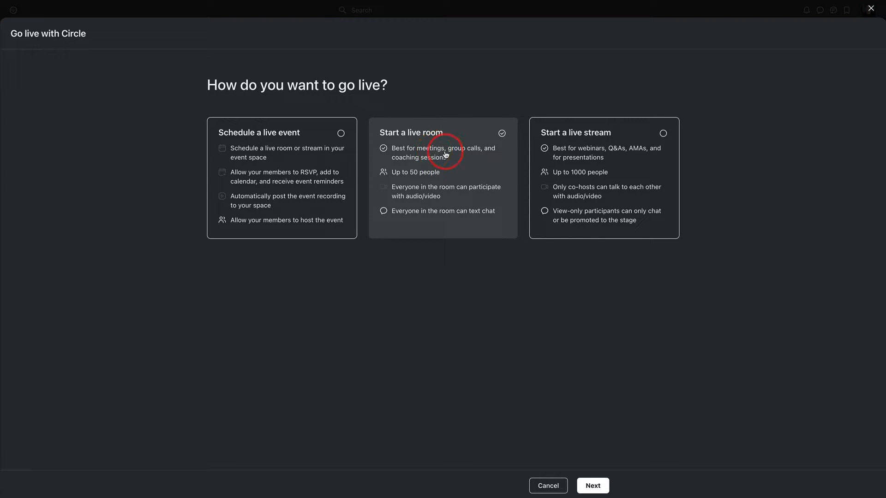
left_click(626, 165)
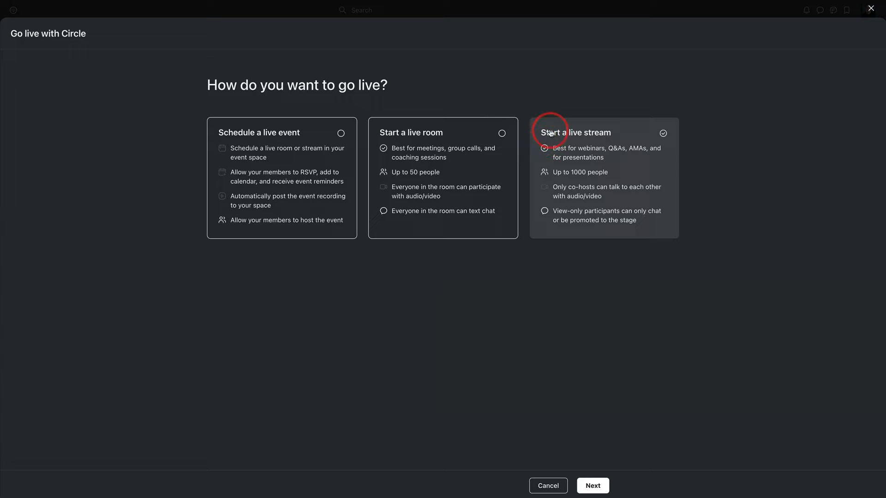
left_click(871, 7)
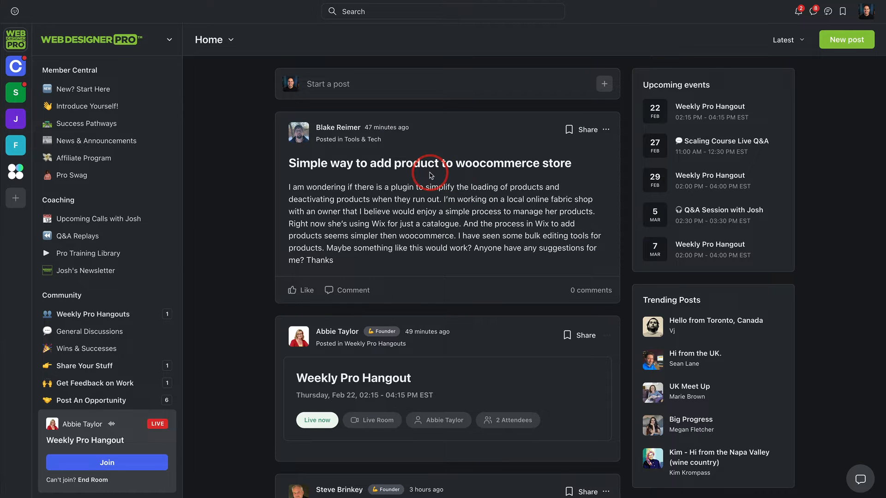
scroll(150, 192, "down", 1)
scroll(148, 192, "up", 2)
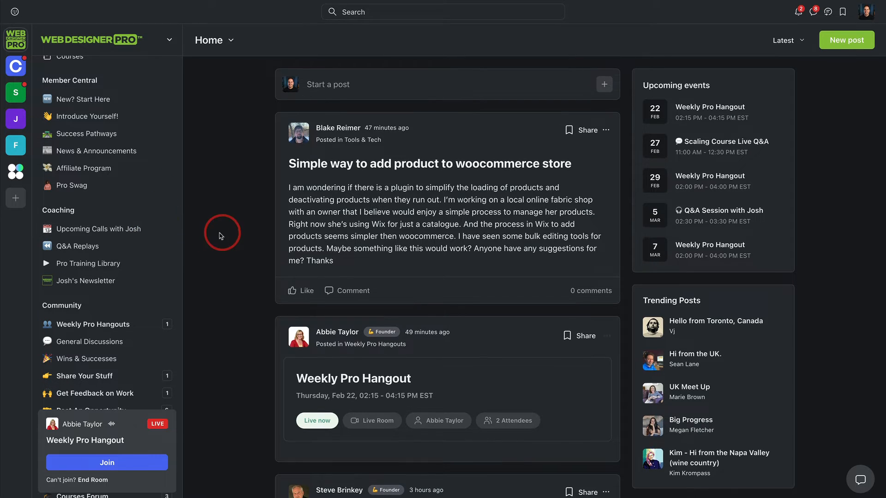
scroll(167, 252, "up", 2)
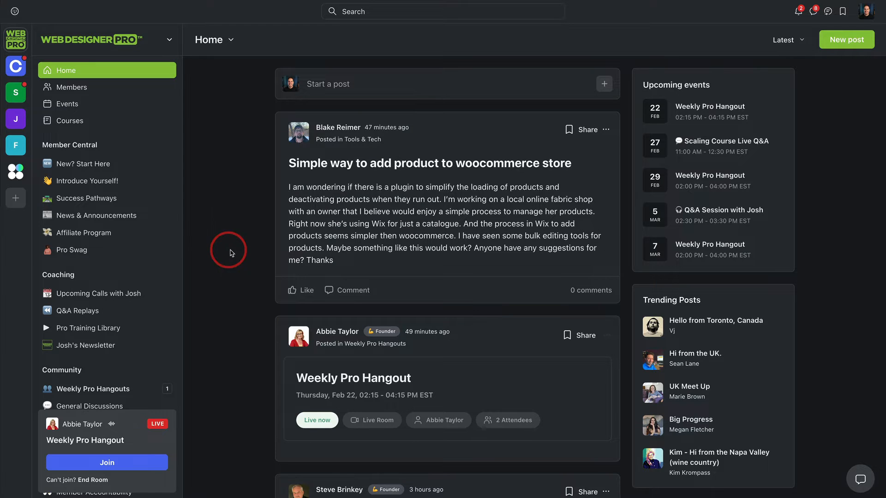
scroll(224, 241, "down", 1)
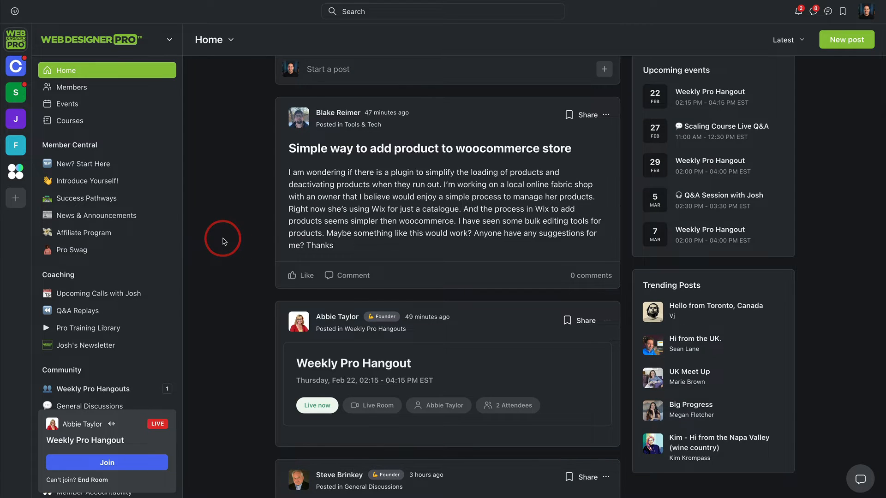
scroll(223, 241, "up", 1)
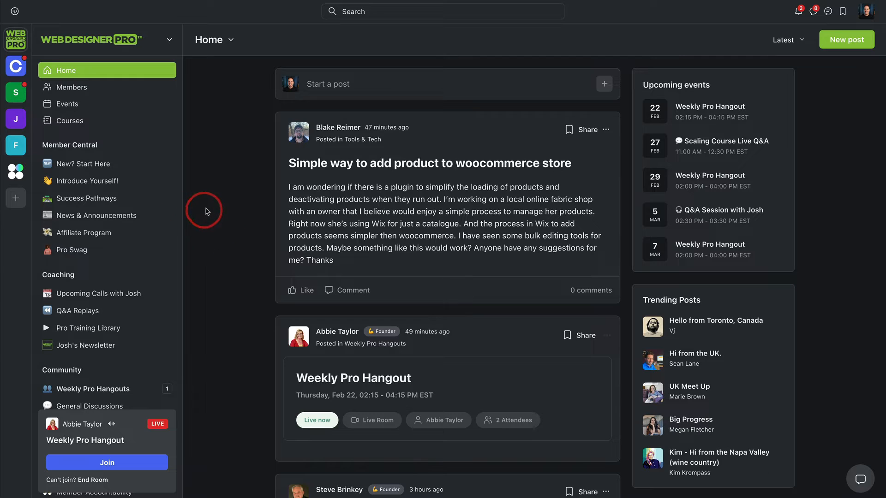
scroll(207, 212, "down", 3)
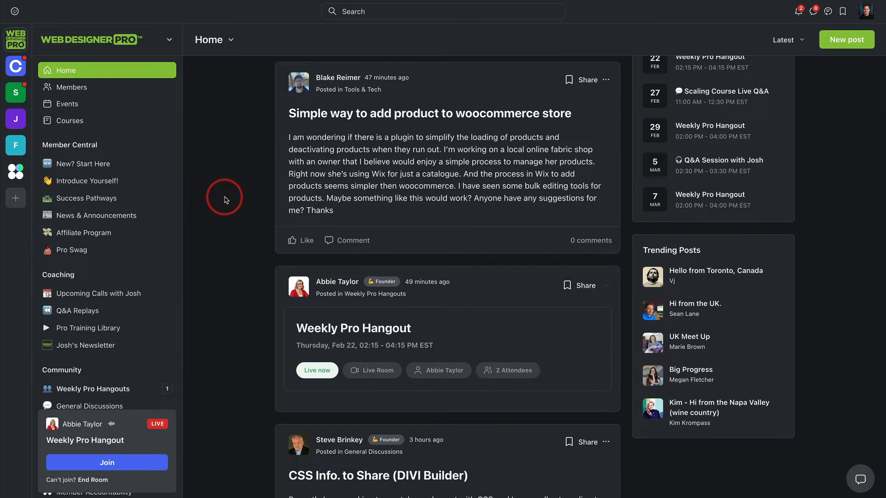
Step: Open the upcoming calls space in the Coaching group and look through the scheduled Q&A sessions and expert trainings
scroll(138, 212, "down", 3)
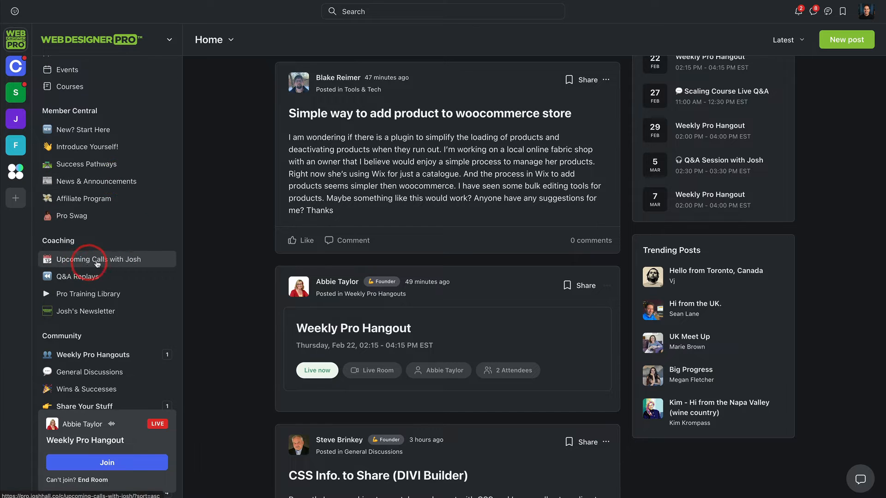
left_click(109, 245)
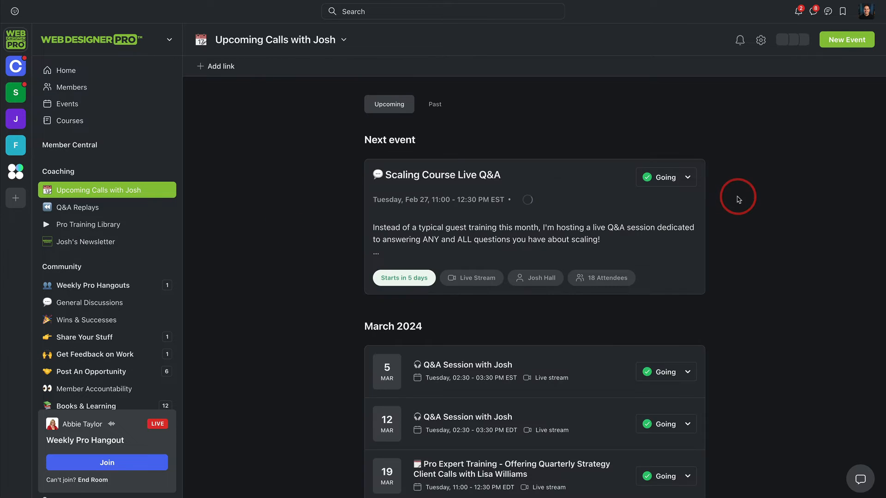
scroll(741, 188, "down", 3)
scroll(743, 185, "up", 2)
scroll(741, 184, "down", 7)
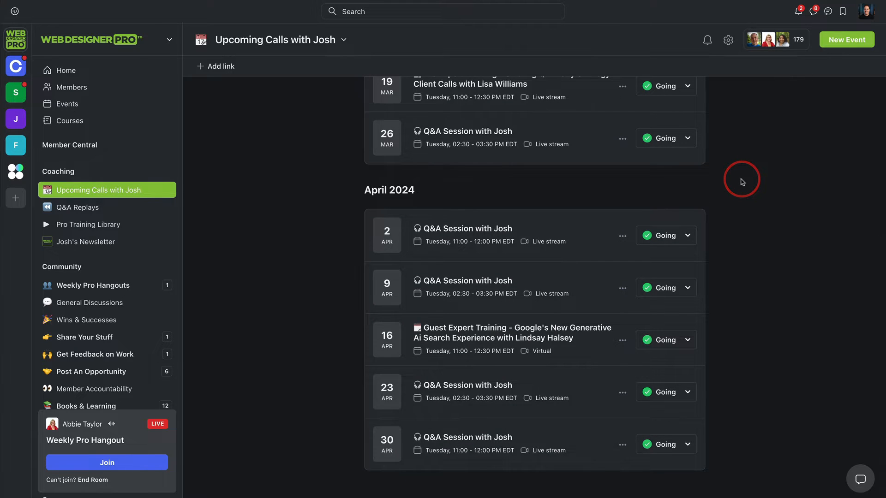
scroll(741, 183, "up", 7)
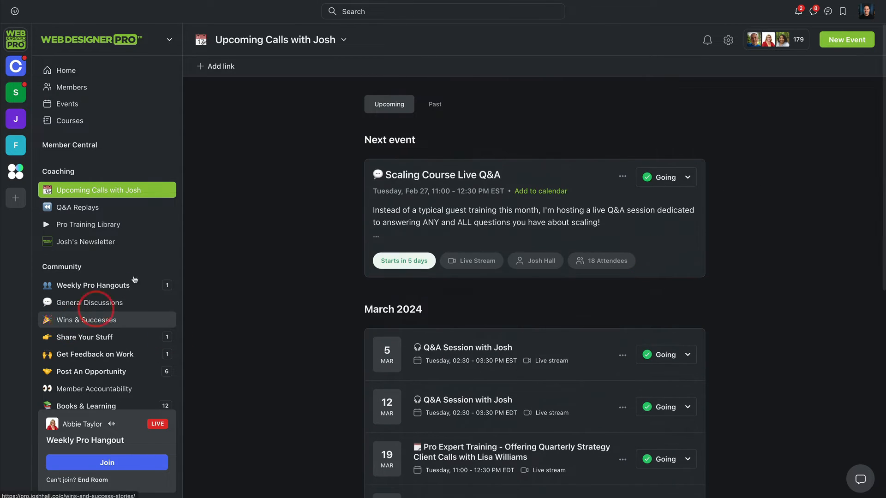
scroll(584, 162, "down", 4)
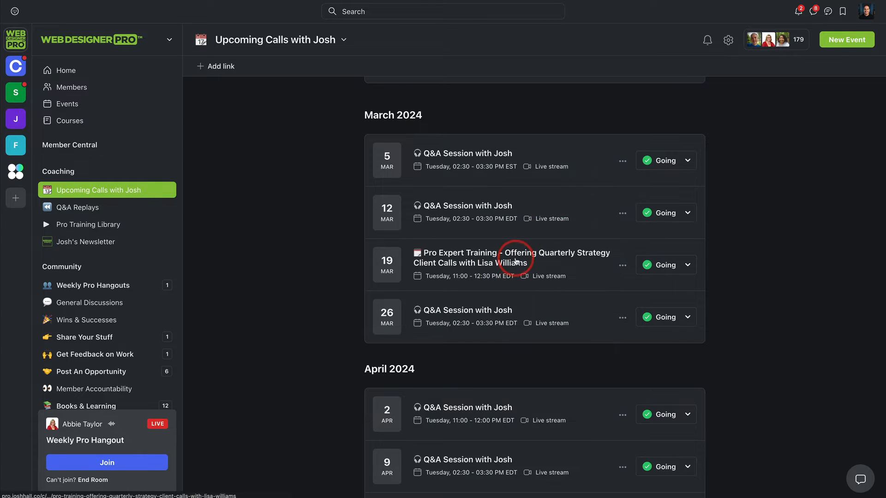
scroll(510, 258, "down", 1)
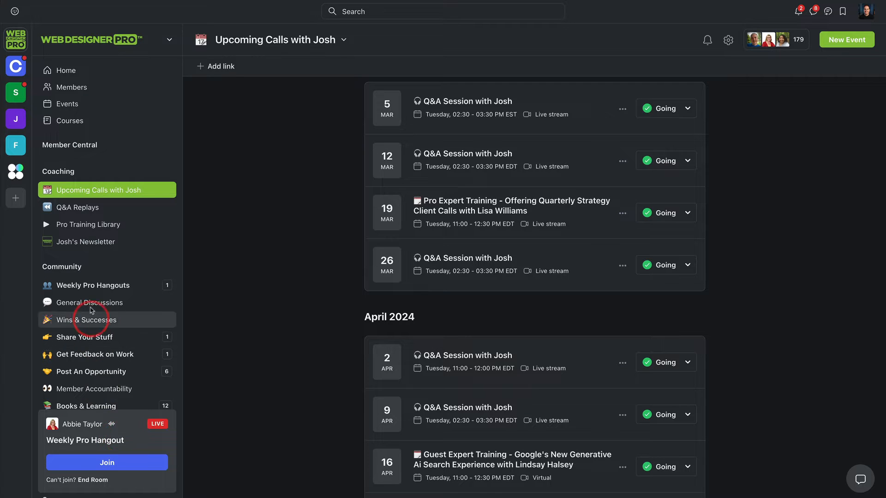
Step: Open the Weekly Pro Hangouts space in the Community group and look through its scheduled live room events
left_click(91, 287)
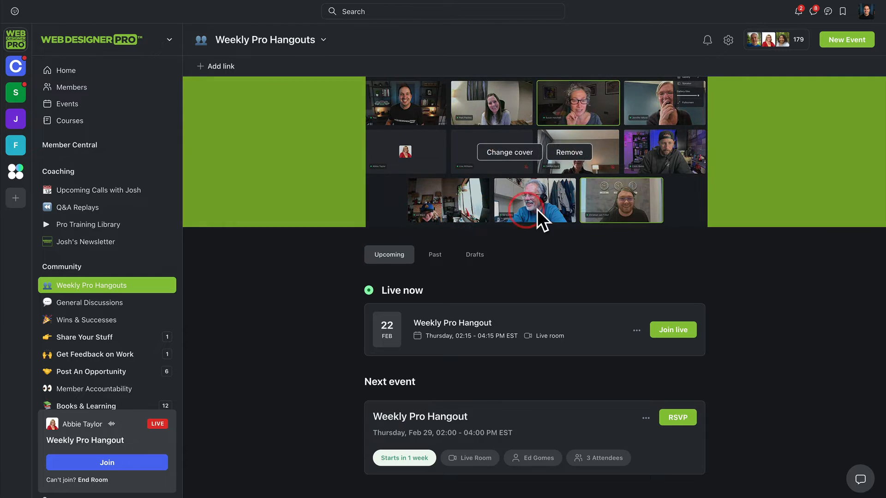
scroll(494, 218, "down", 6)
scroll(679, 197, "down", 2)
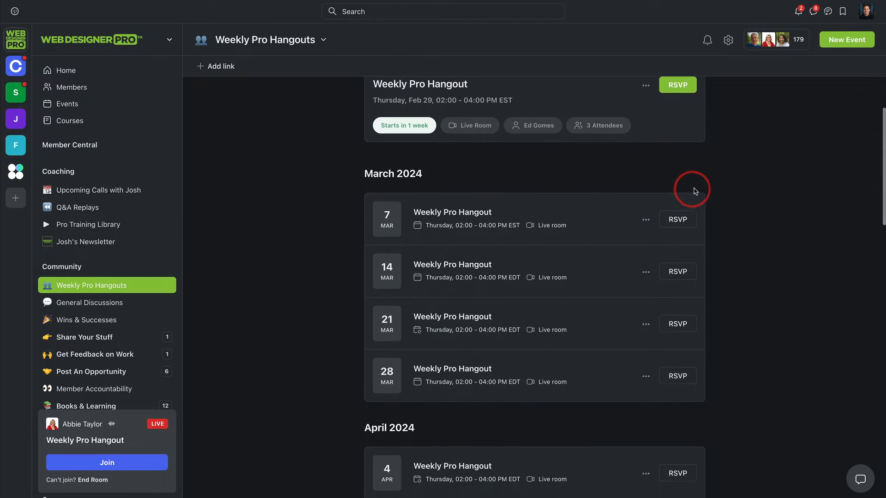
scroll(691, 184, "down", 1)
scroll(684, 199, "down", 1)
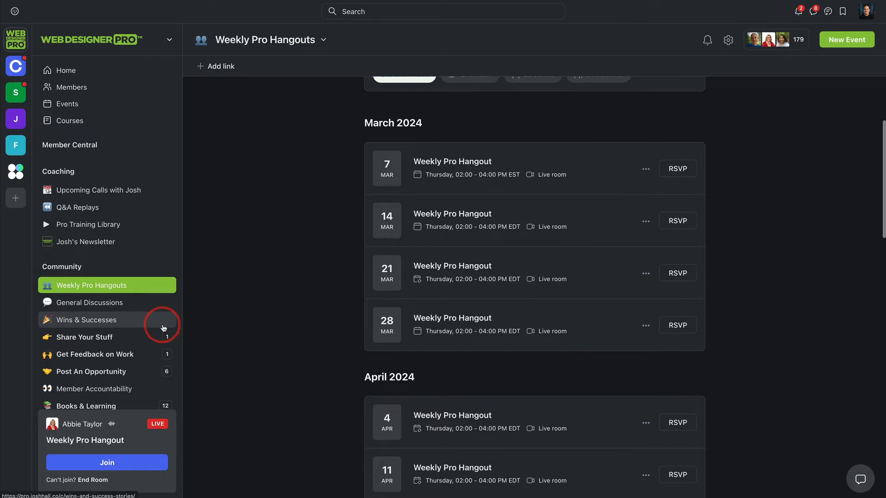
scroll(419, 292, "up", 3)
scroll(515, 237, "down", 5)
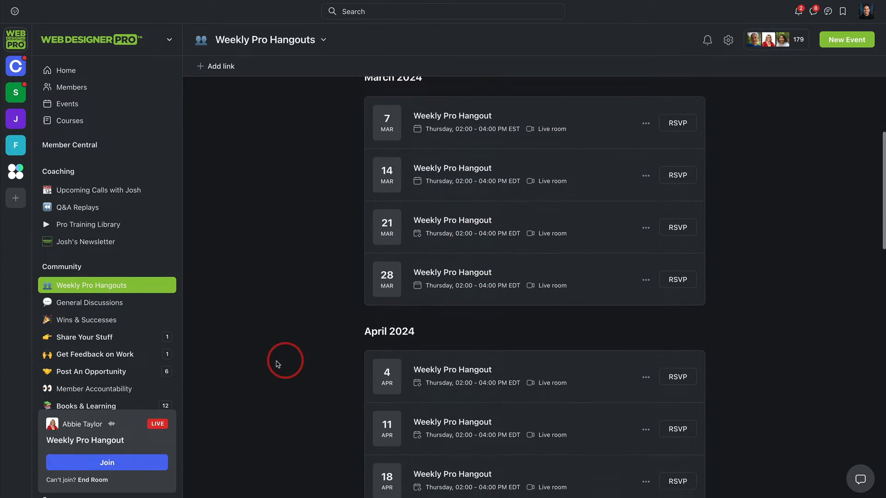
Step: Return to the upcoming calls space in the Coaching group and review its March and April live stream sessions
left_click(93, 199)
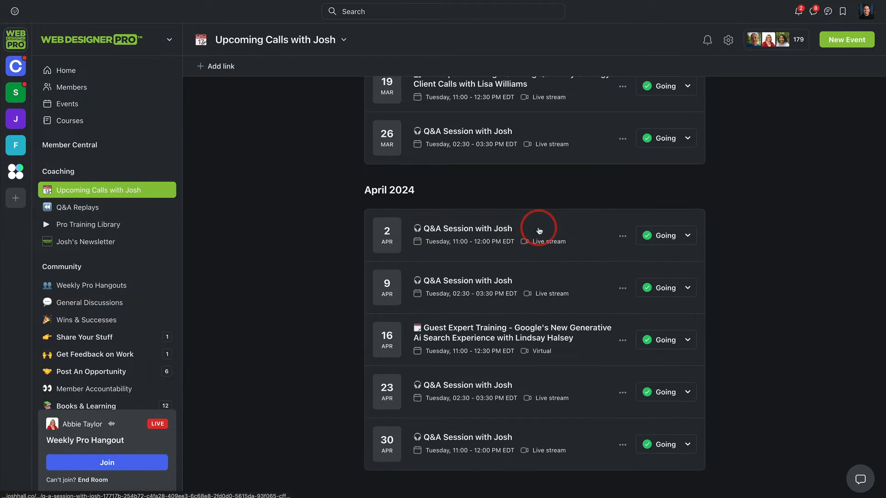
scroll(563, 203, "up", 10)
scroll(553, 192, "down", 6)
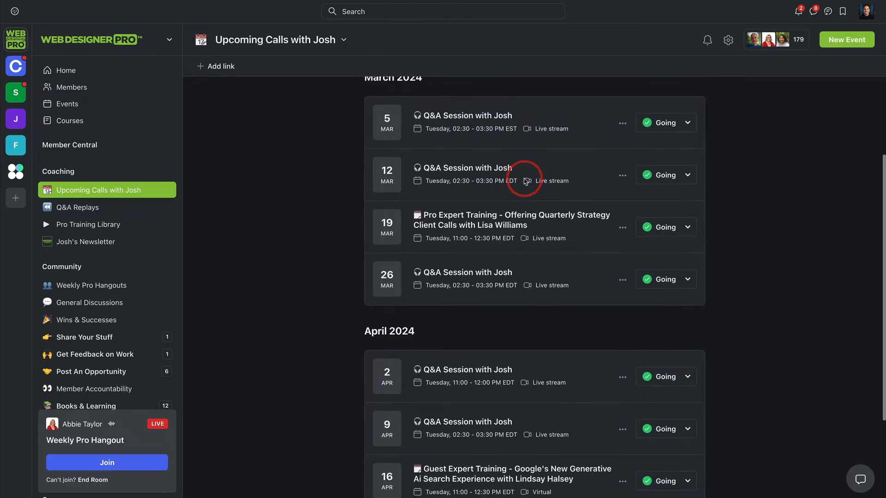
scroll(371, 267, "up", 4)
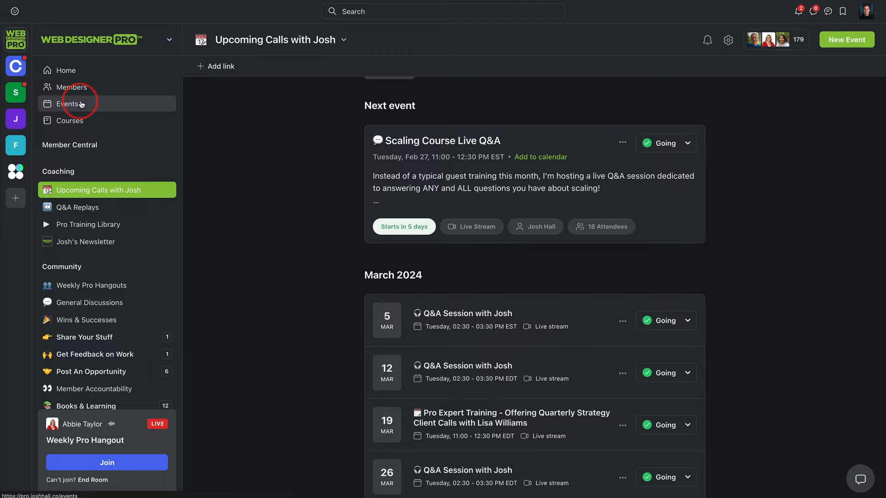
Step: Open the community-wide Events page and view the combined list of upcoming events
left_click(127, 104)
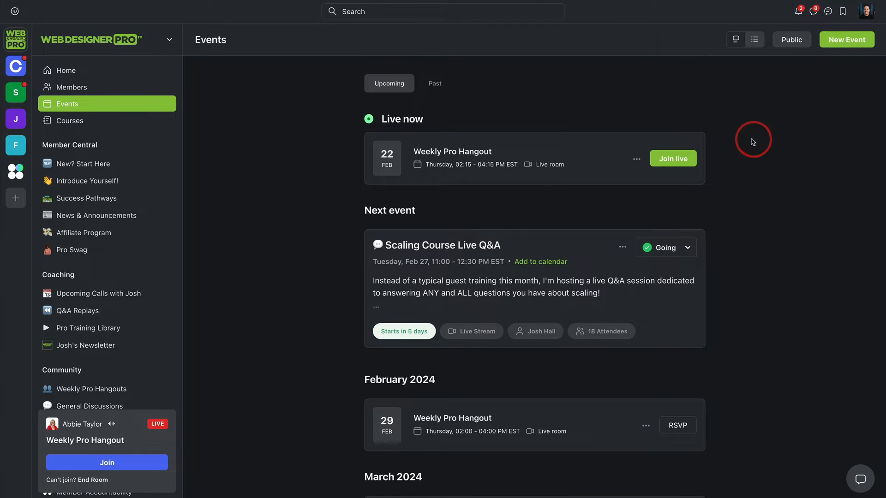
scroll(751, 139, "down", 4)
scroll(750, 140, "up", 4)
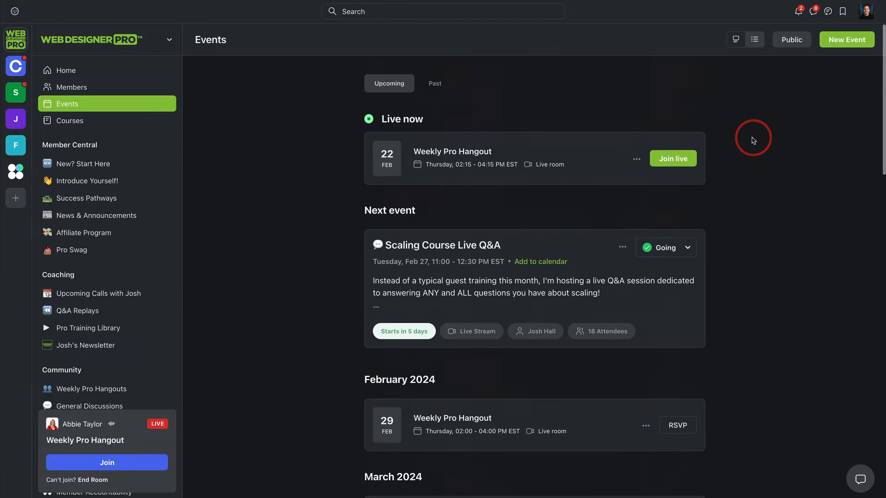
Step: Start a new event titled "Test Event" and view the spaces it can be assigned to
left_click(832, 43)
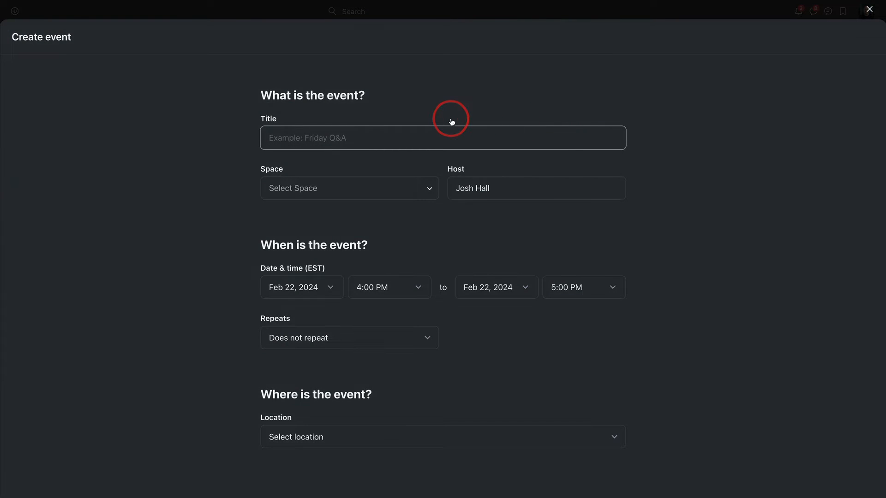
type("Test Event")
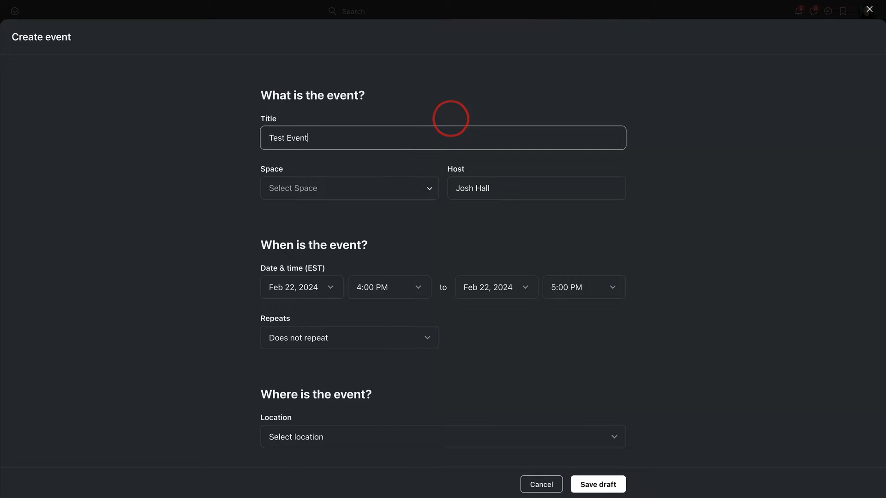
scroll(572, 122, "down", 1)
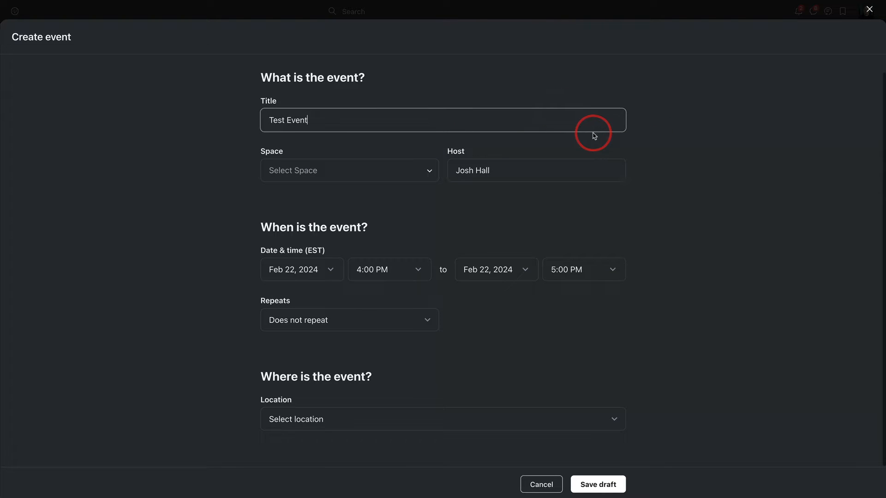
left_click(418, 171)
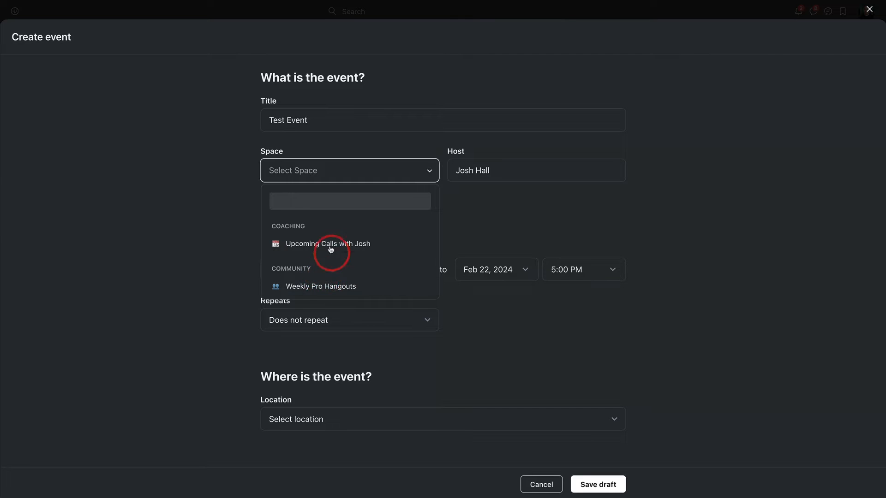
left_click(471, 215)
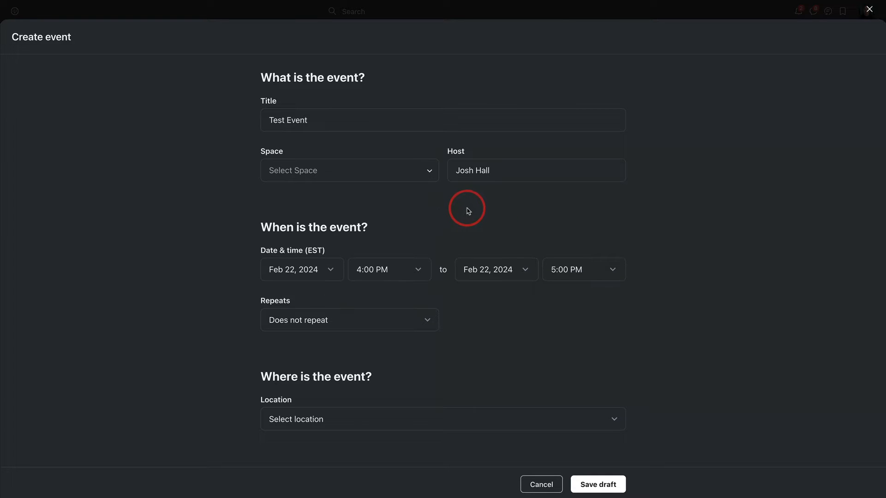
Step: View the repeat and location options for the new event, and cancel its creation
left_click(413, 321)
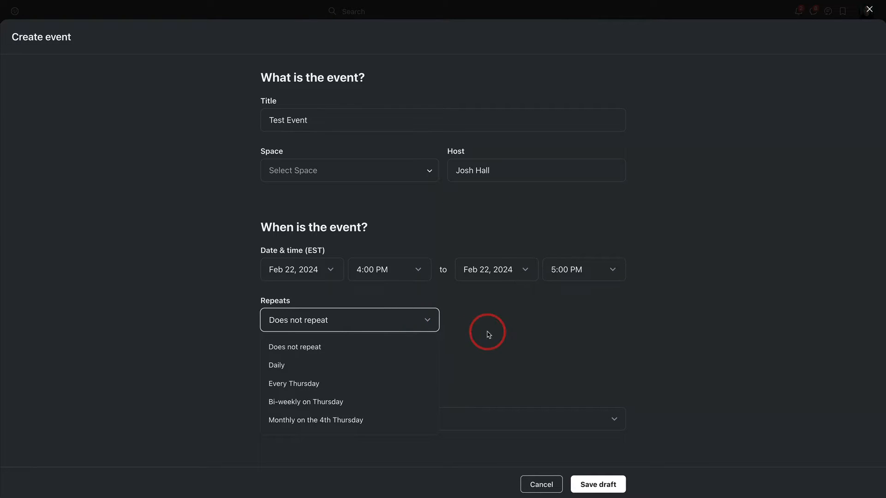
left_click(523, 327)
left_click(371, 422)
scroll(370, 424, "down", 2)
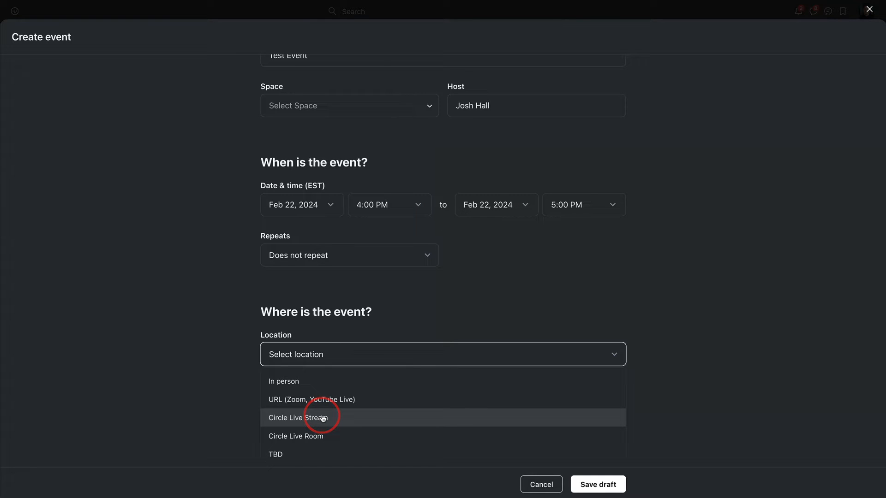
left_click(542, 484)
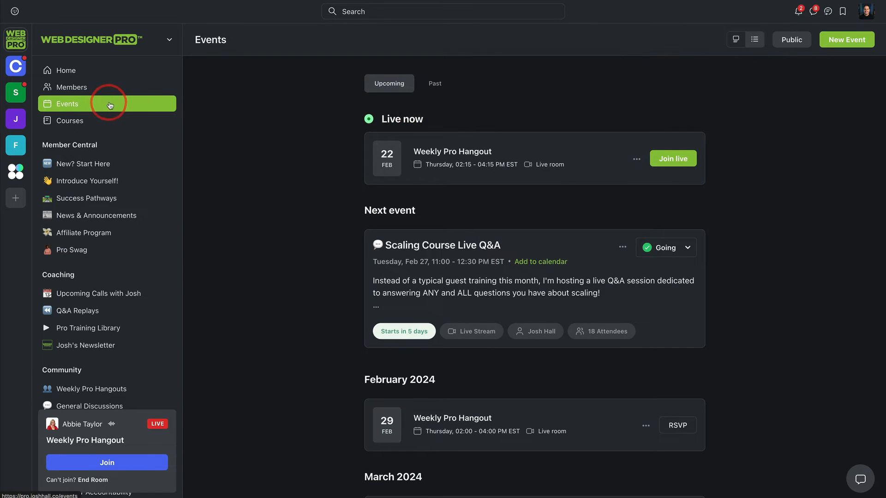
Step: Open the upcoming calls space in the Coaching group again and review the next event and the March sessions
scroll(112, 120, "down", 3)
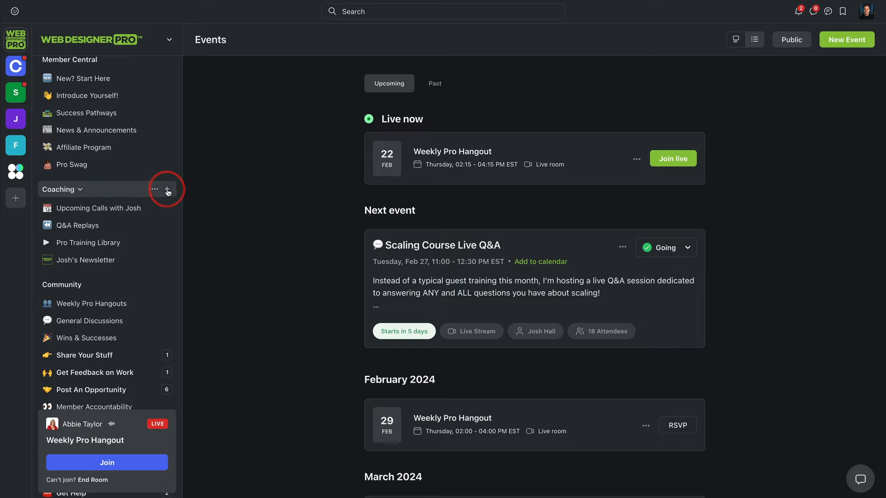
left_click(97, 210)
scroll(572, 160, "down", 2)
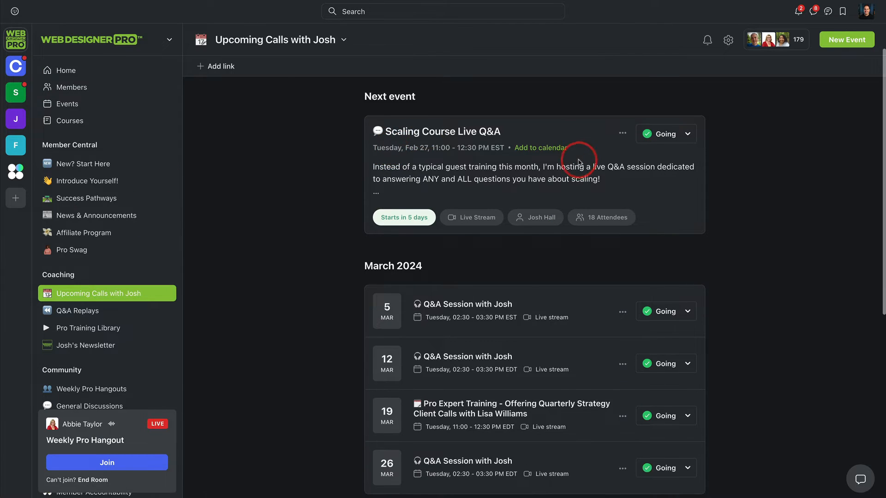
scroll(636, 221, "down", 2)
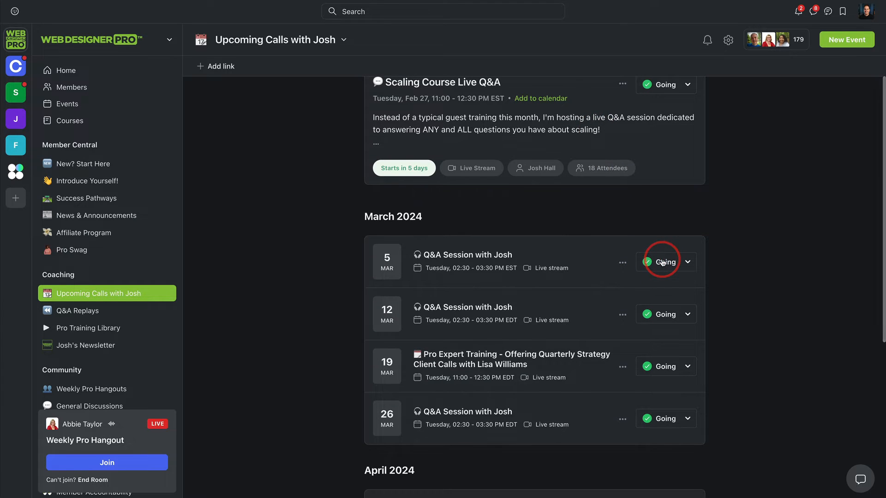
scroll(663, 262, "up", 3)
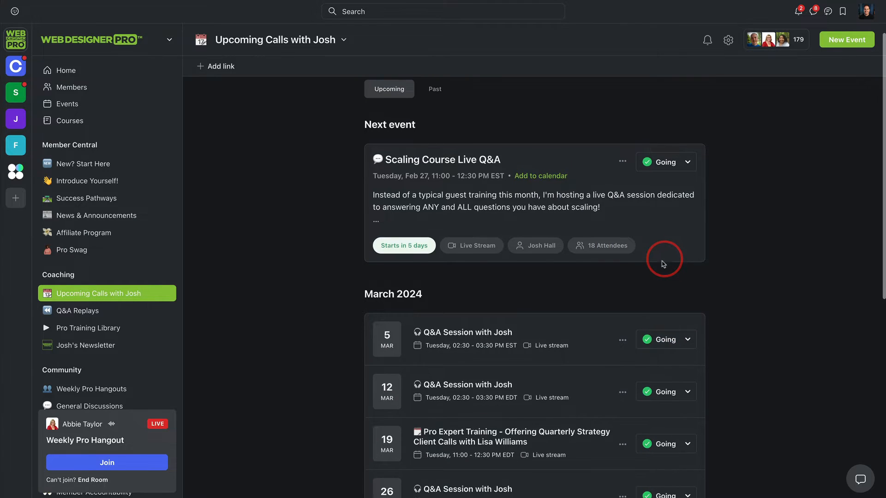
scroll(676, 277, "down", 6)
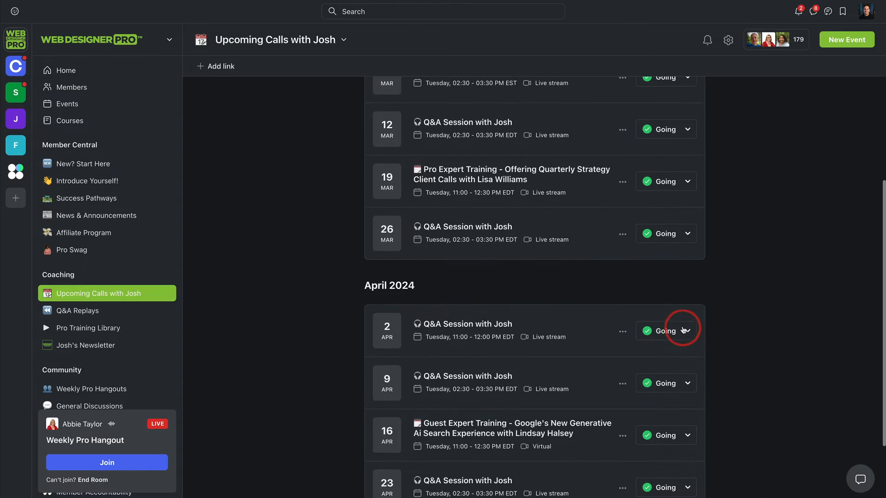
Step: View the attendance choices for the April 2 Q&A session and return to the next event in the list
scroll(682, 323, "down", 2)
scroll(686, 259, "up", 1)
left_click(685, 257)
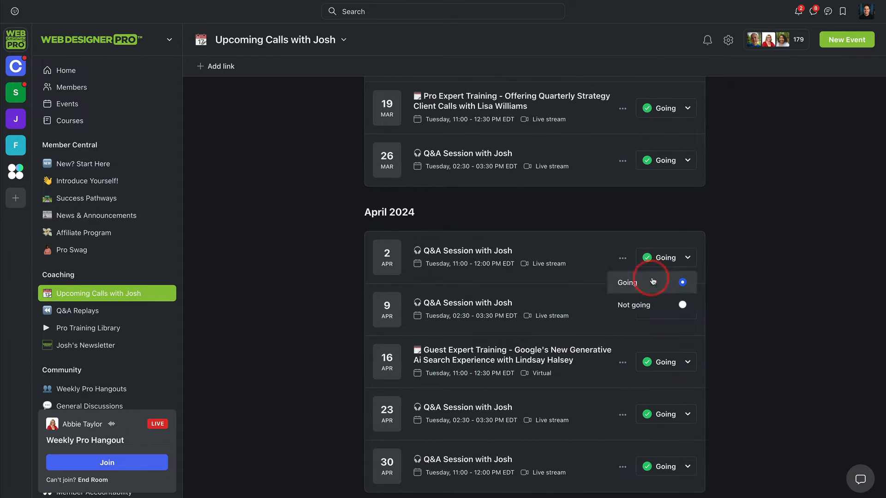
scroll(767, 231, "up", 8)
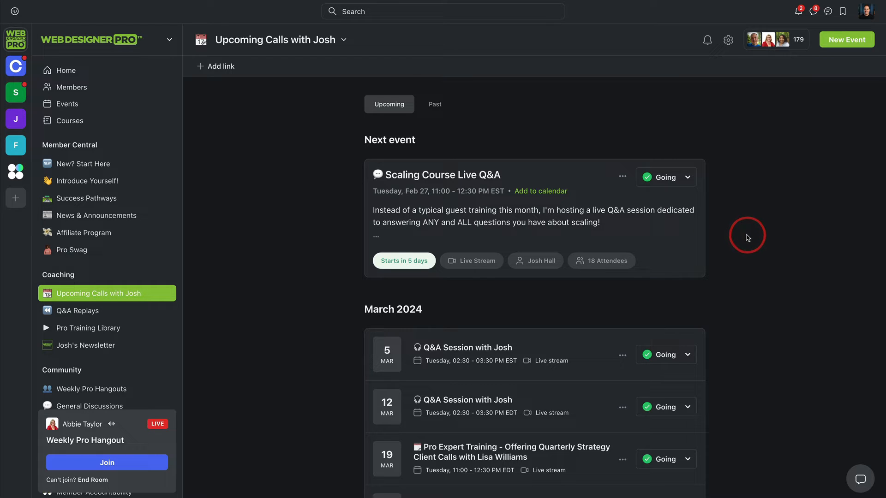
scroll(692, 194, "down", 1)
scroll(695, 193, "up", 1)
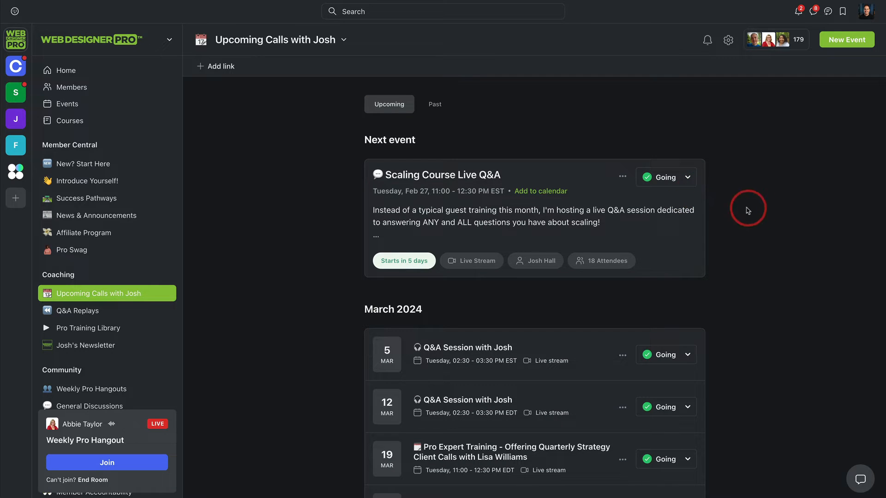
scroll(567, 198, "down", 2)
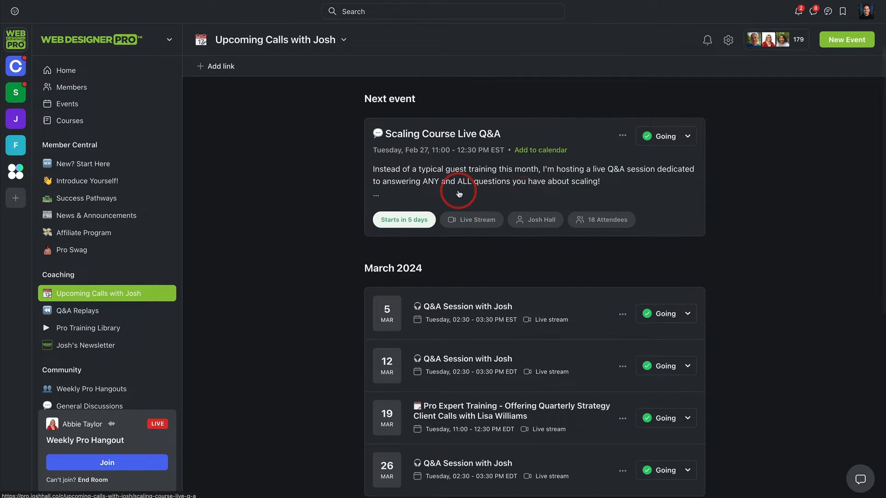
Step: Open the Q&A Replays space in the Coaching group and look through the recent replay posts
left_click(66, 306)
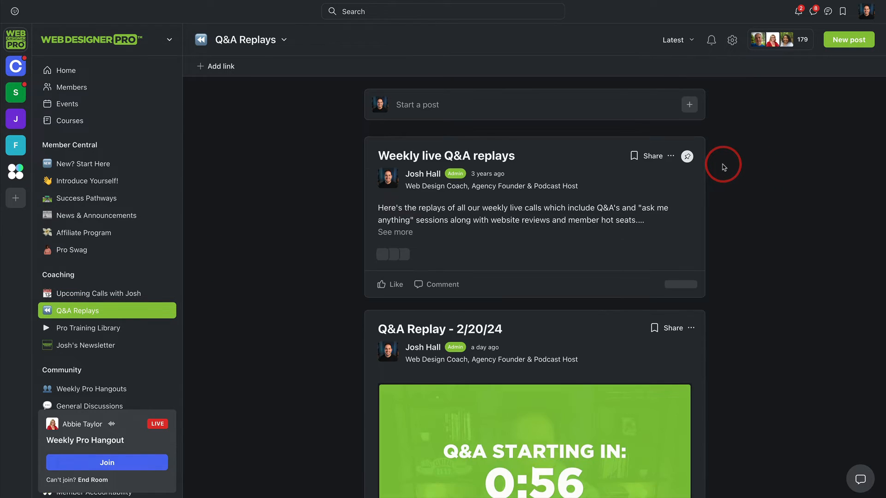
scroll(743, 162, "down", 3)
scroll(736, 161, "down", 15)
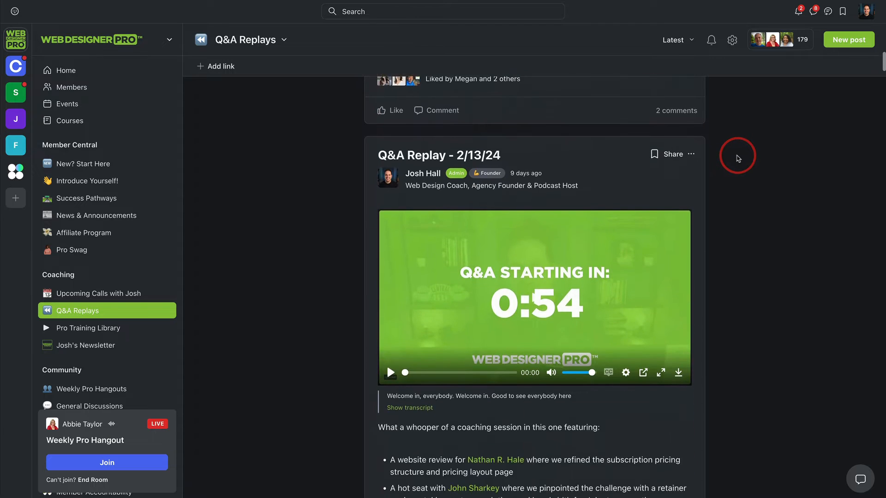
scroll(737, 158, "up", 12)
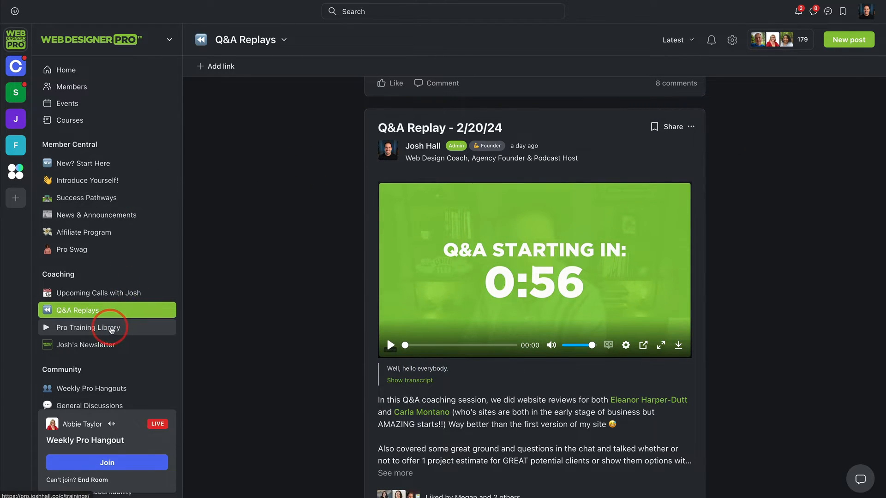
Step: Open the Pro Training Library space in the Coaching group and look through its card layout of expert trainings
left_click(111, 328)
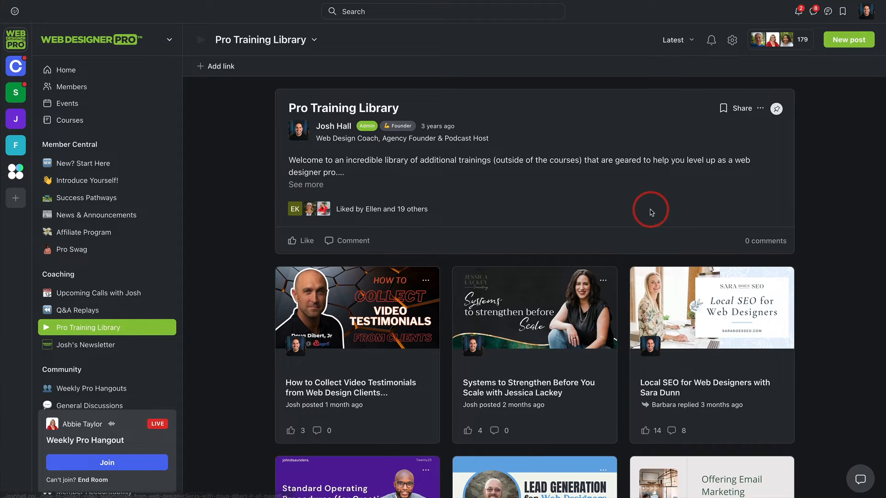
scroll(648, 209, "down", 2)
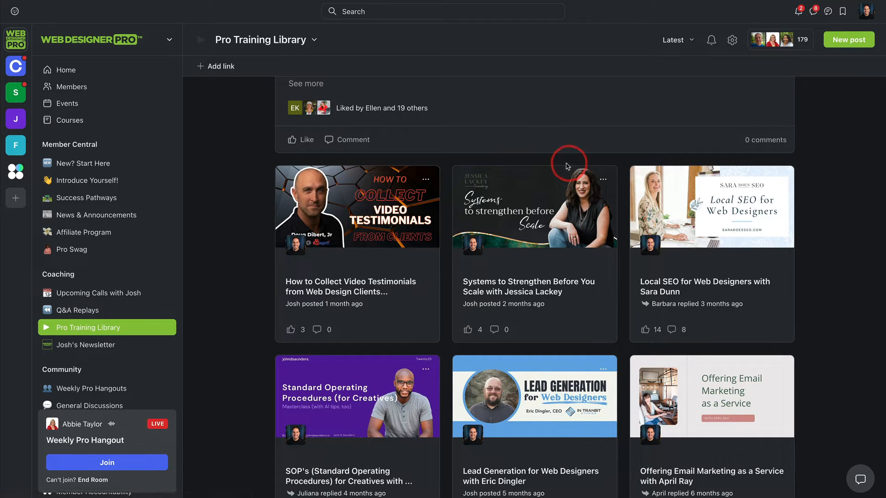
scroll(562, 150, "down", 1)
scroll(569, 186, "up", 3)
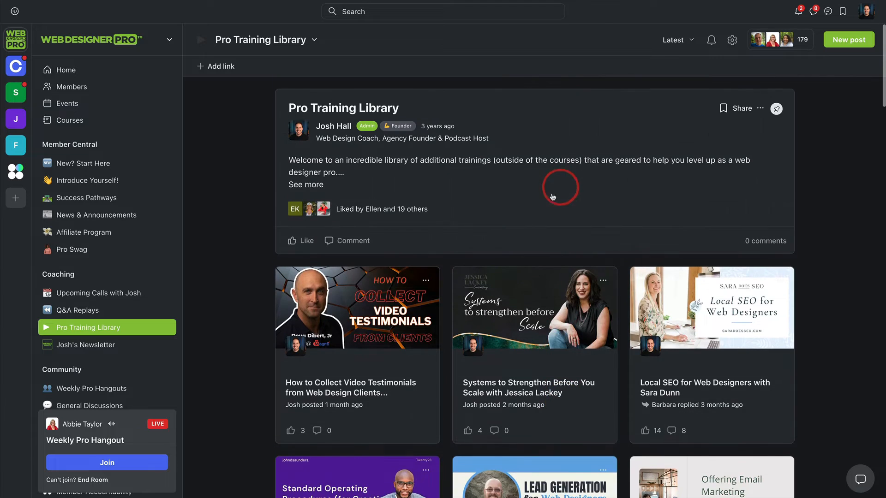
scroll(541, 195, "down", 1)
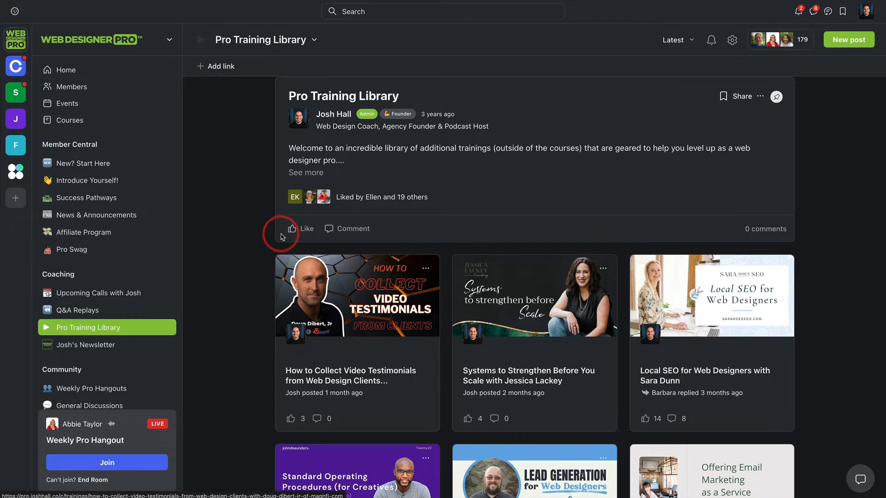
scroll(221, 223, "up", 1)
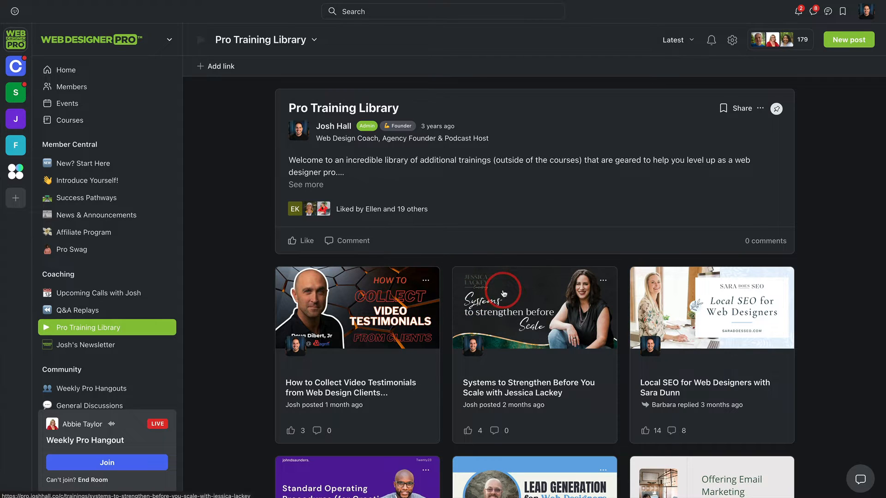
scroll(504, 293, "down", 3)
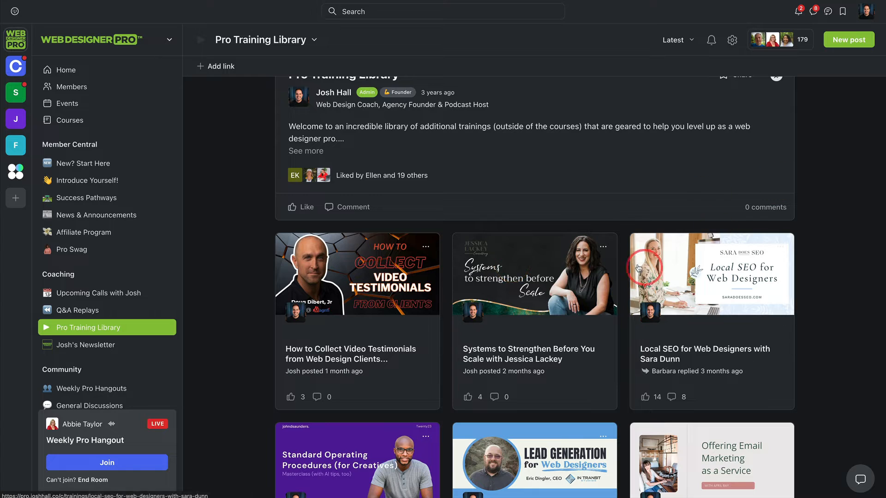
scroll(587, 274, "up", 1)
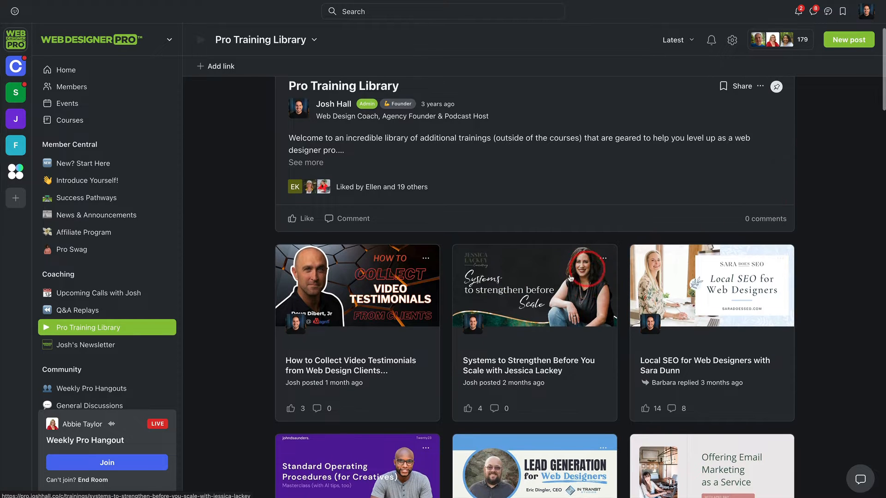
Step: Open the General Discussions space in the Community group and look over the group's list of spaces
scroll(138, 239, "down", 2)
scroll(139, 238, "down", 5)
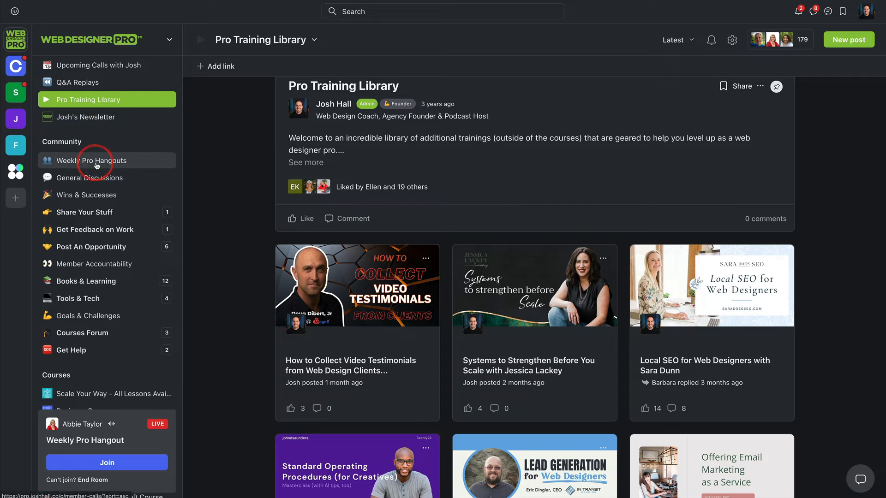
left_click(100, 165)
left_click(93, 178)
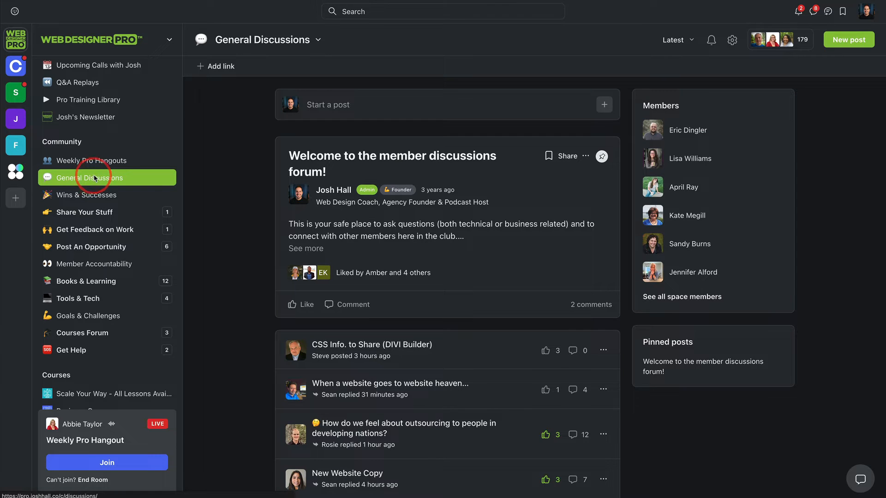
left_click(99, 265)
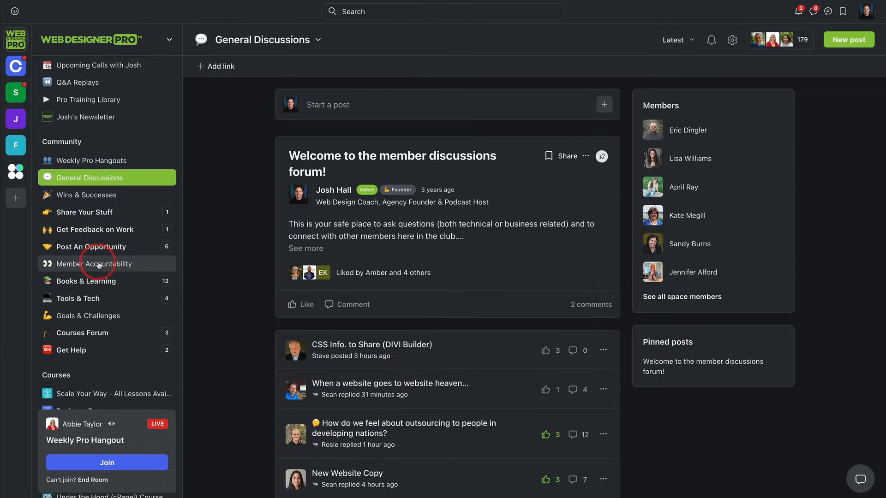
left_click(114, 154)
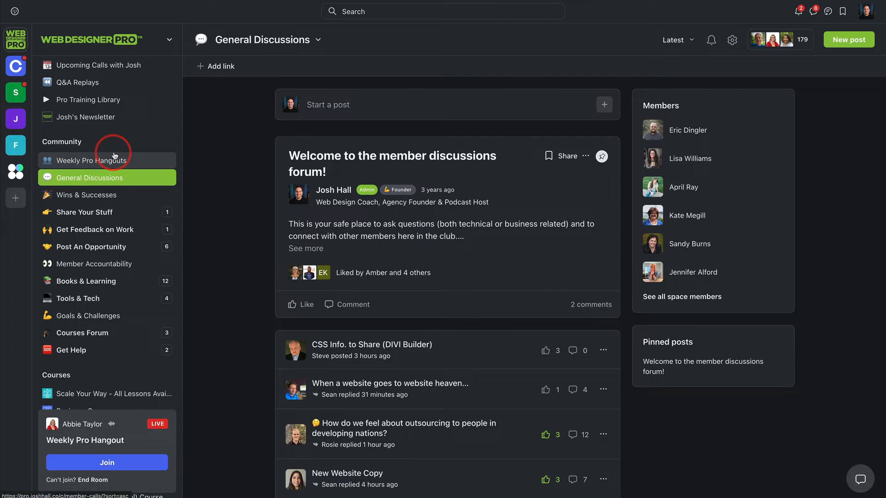
Step: Start a new space in the Community group and choose Chat as its space type
left_click(167, 141)
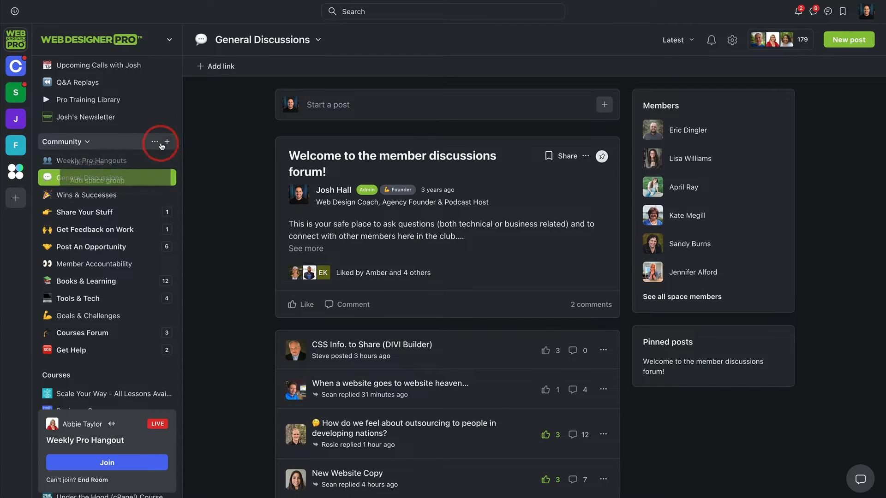
left_click(104, 163)
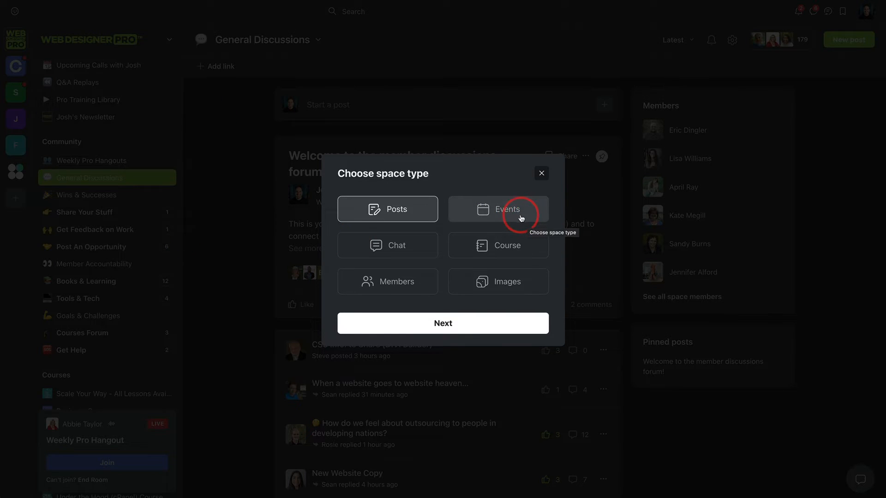
left_click(405, 245)
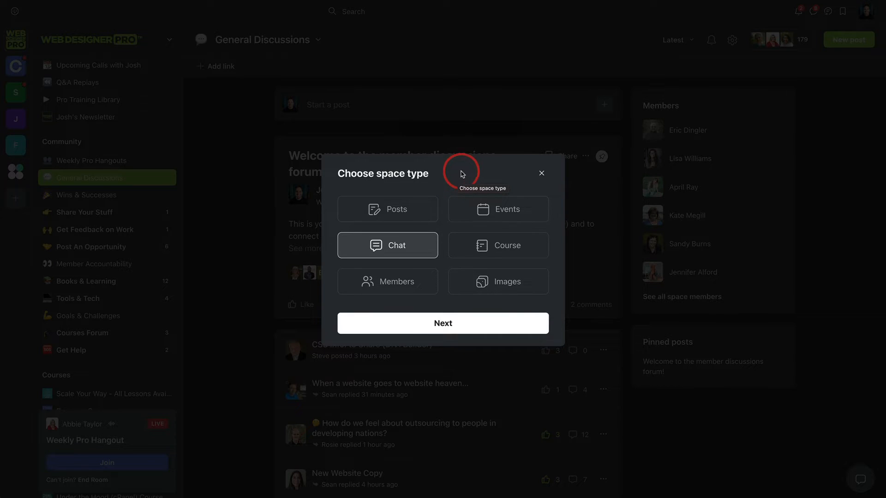
left_click(401, 290)
left_click(413, 251)
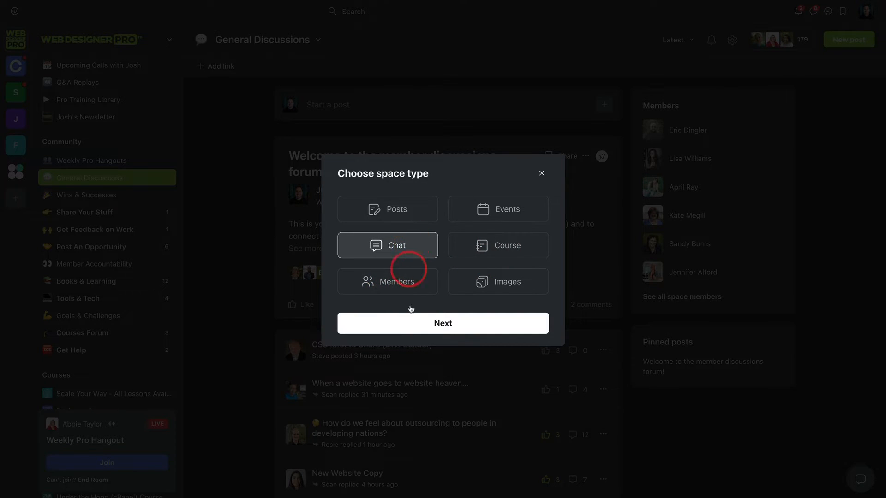
left_click(426, 322)
Step: Name the chat space "Test Chat", set its access to Secret and create it
left_click(381, 187)
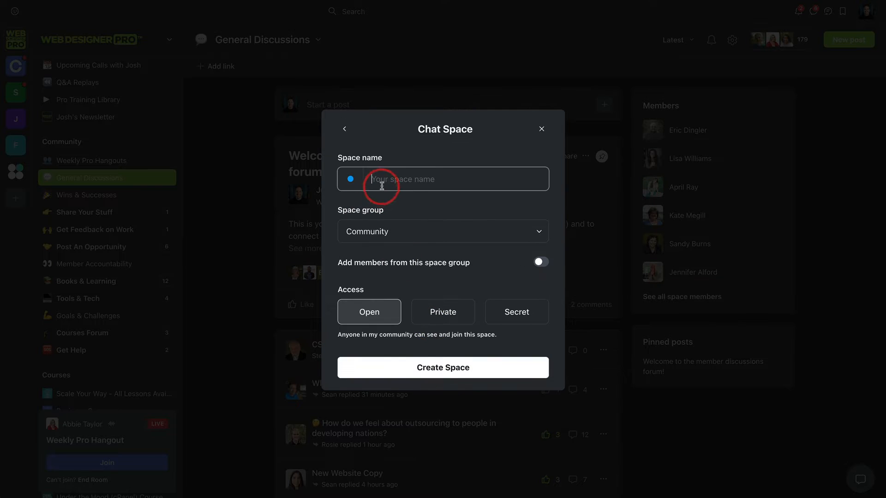
type("Test Chat")
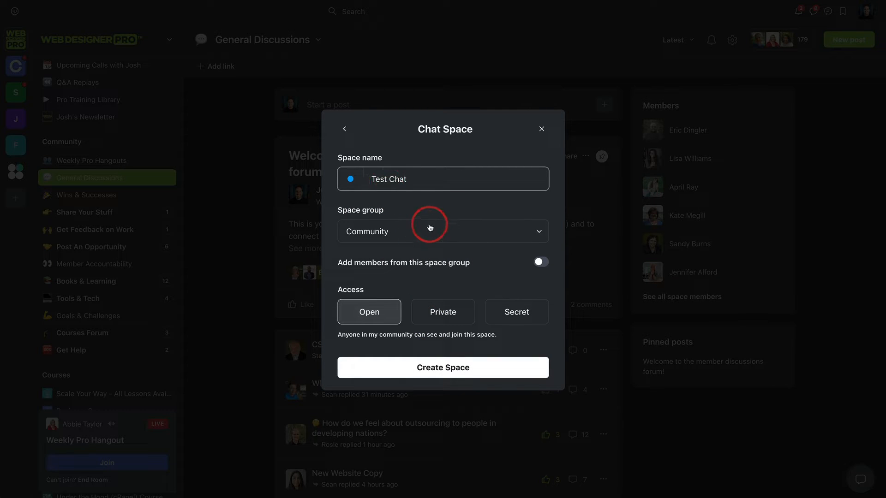
left_click(514, 310)
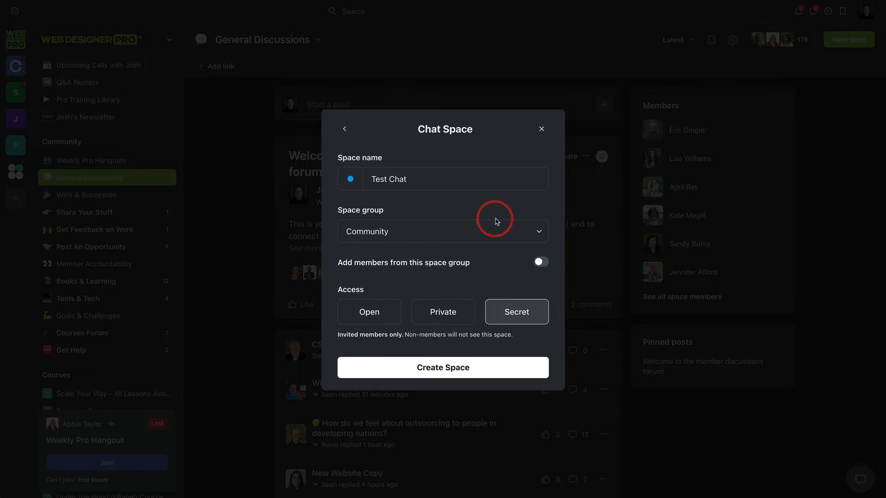
left_click(458, 365)
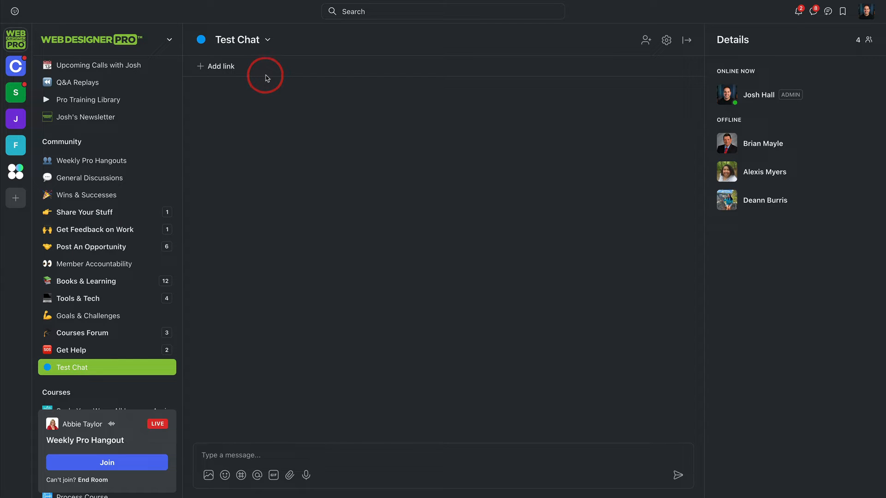
Step: Look through the Community and Courses groups in the space list and open the overview of all courses
scroll(131, 215, "down", 1)
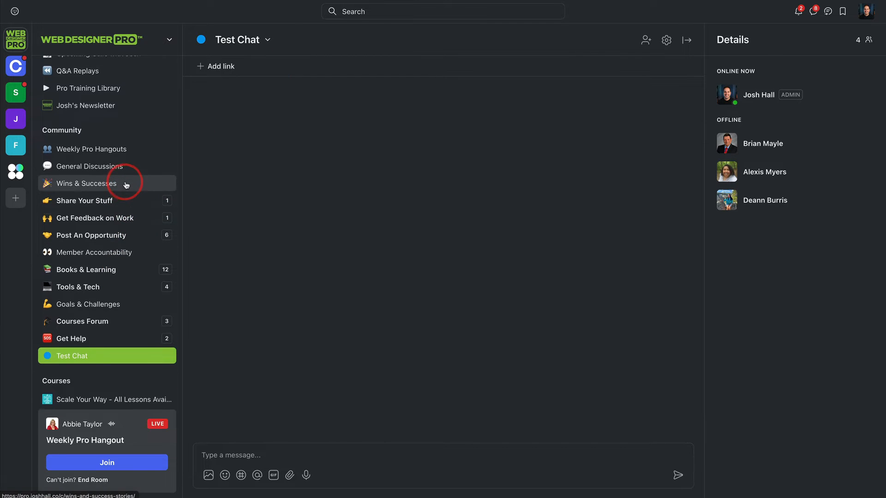
scroll(133, 214, "down", 10)
scroll(130, 211, "up", 2)
scroll(102, 236, "down", 1)
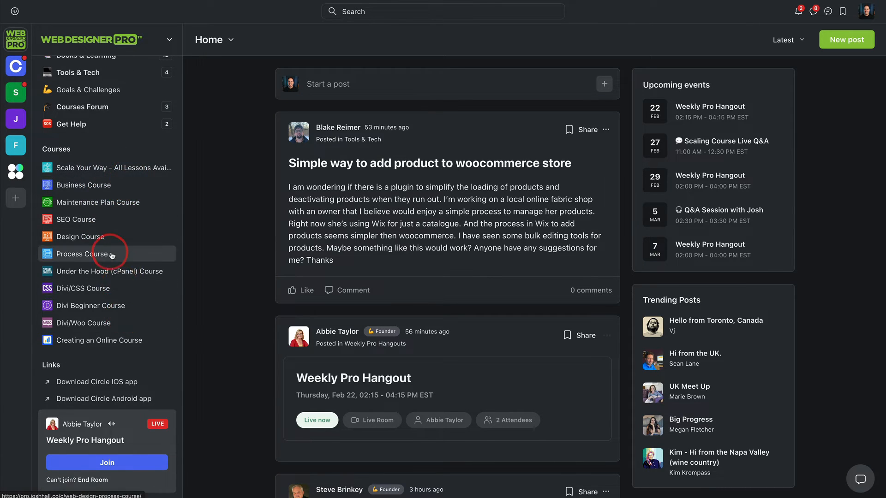
scroll(110, 255, "up", 10)
left_click(63, 124)
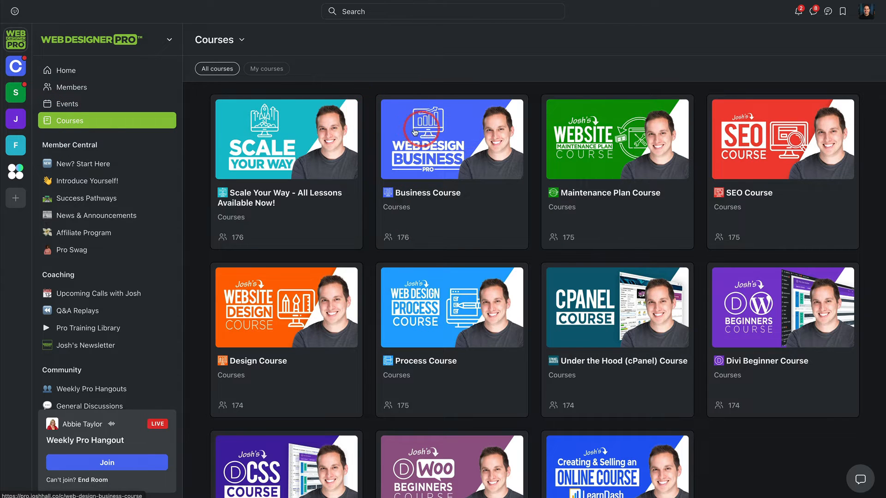
Step: Open the Business Course and look over its dashboard and student engagement list
left_click(459, 137)
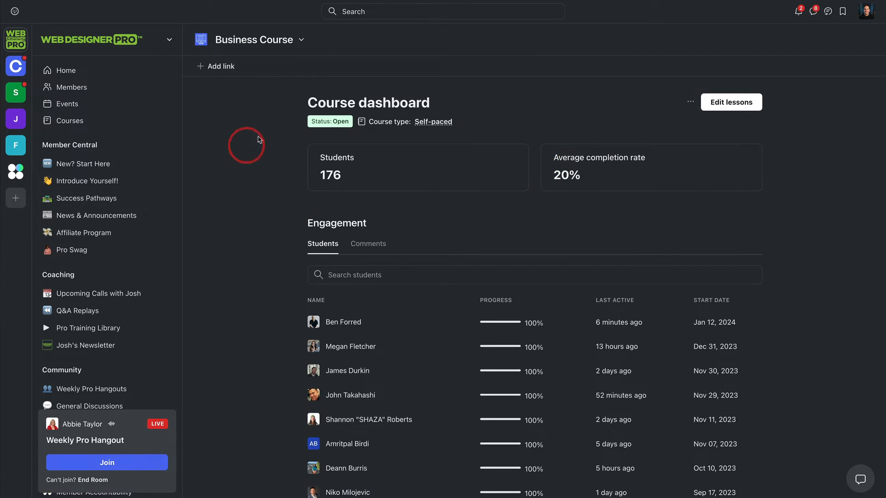
scroll(549, 148, "down", 1)
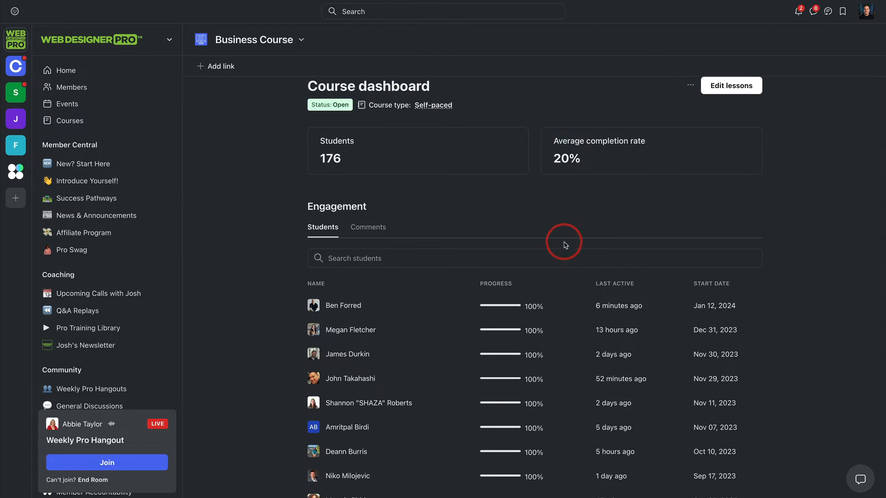
scroll(564, 241, "up", 1)
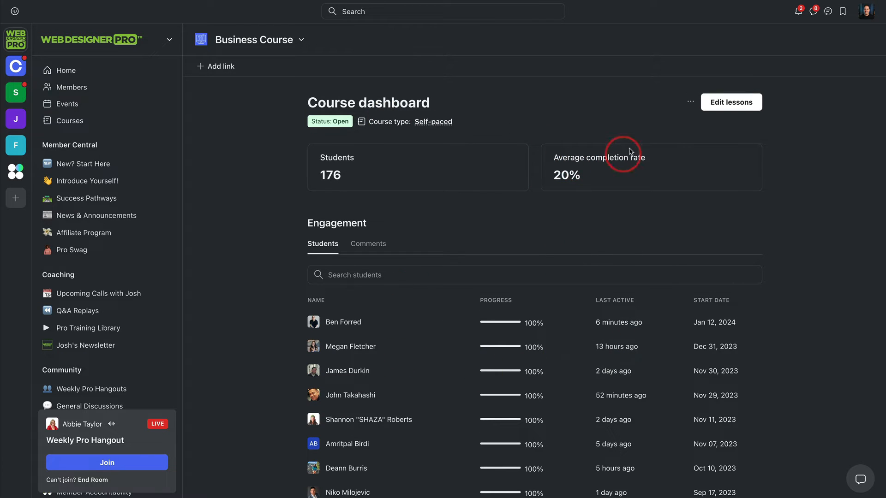
Step: Open the Business Course's lesson editing view and look through its sections and lessons
left_click(724, 102)
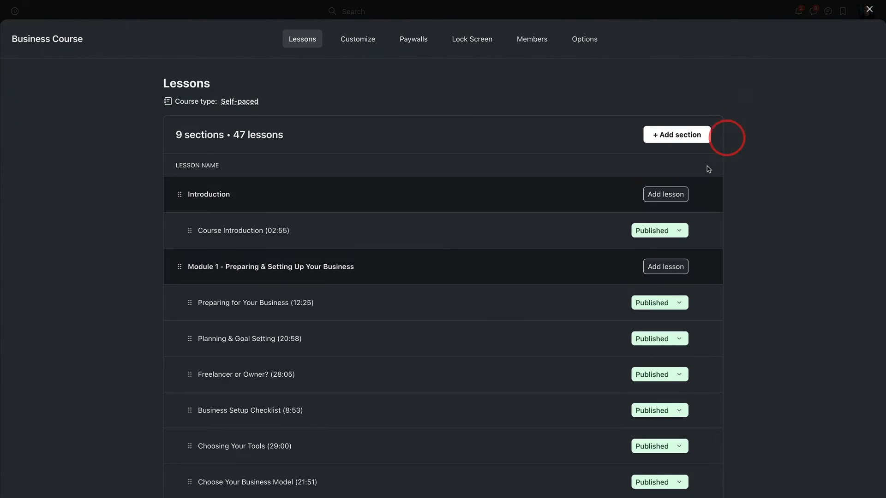
scroll(518, 154, "down", 5)
scroll(496, 176, "down", 16)
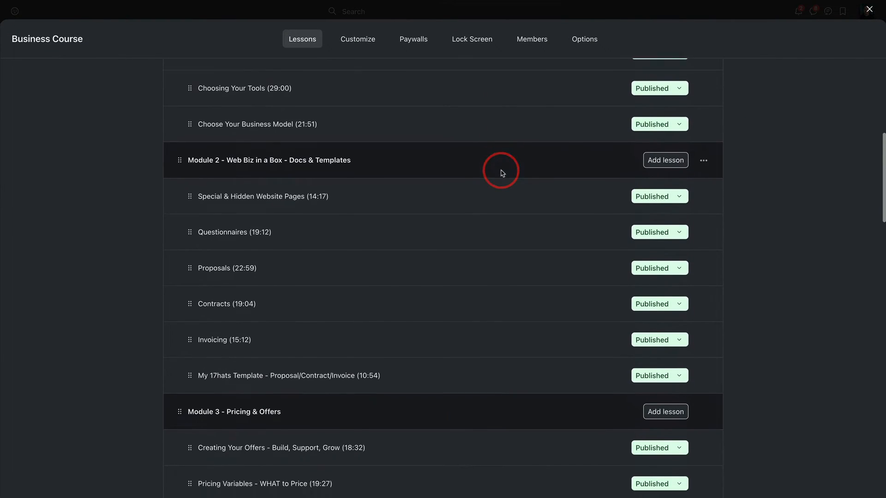
scroll(501, 171, "up", 20)
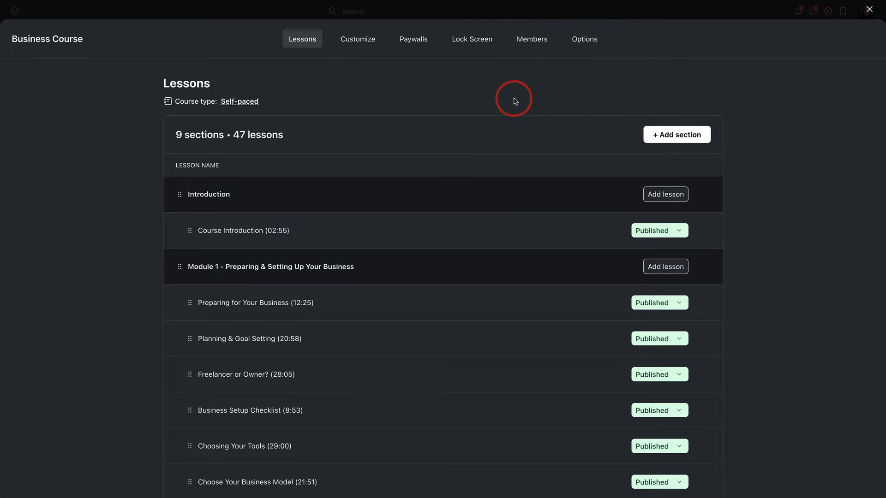
scroll(510, 98, "down", 1)
scroll(504, 109, "up", 1)
scroll(507, 111, "down", 4)
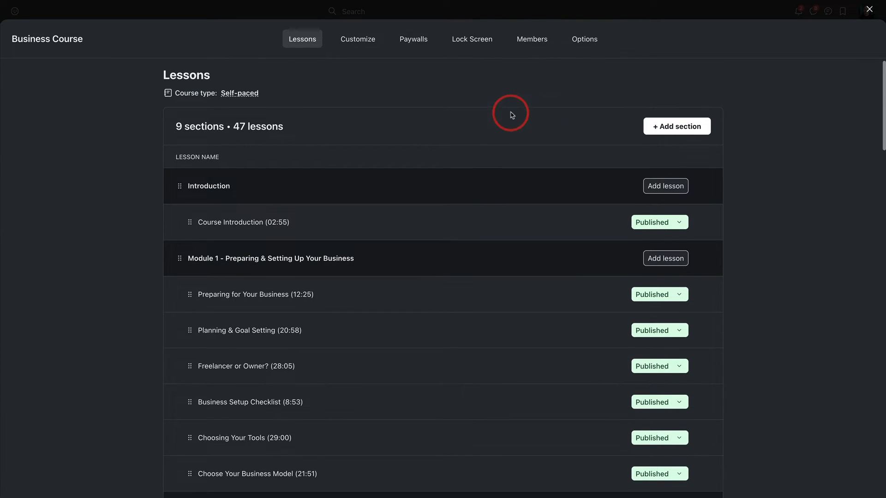
scroll(522, 193, "down", 2)
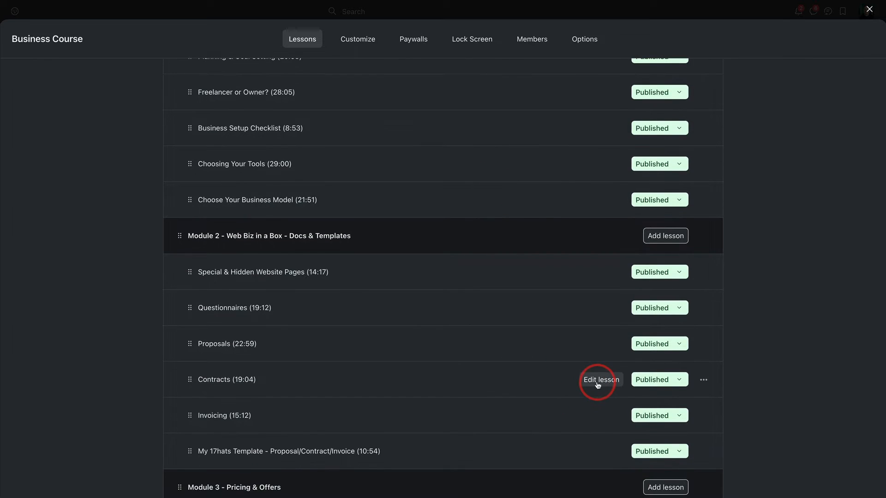
Step: Open the Contracts lesson in Module 2 for editing and look over its settings, video and text
left_click(597, 383)
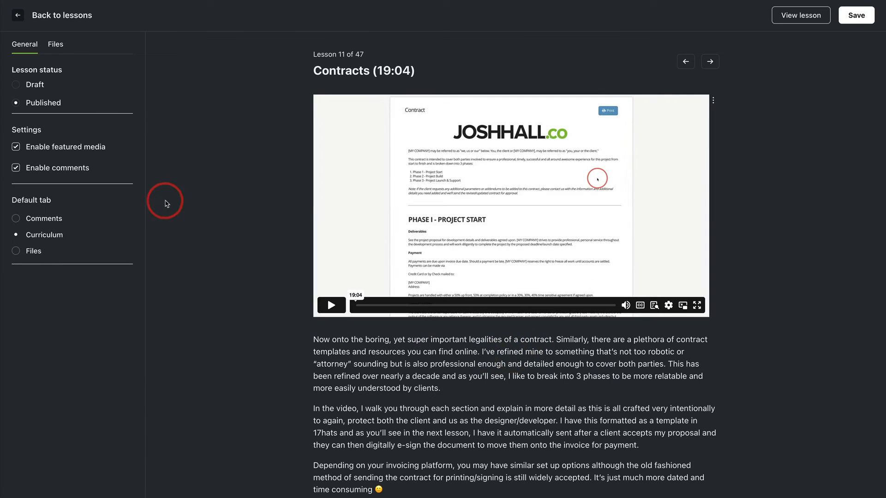
scroll(506, 237, "down", 1)
scroll(510, 256, "up", 1)
scroll(680, 234, "down", 1)
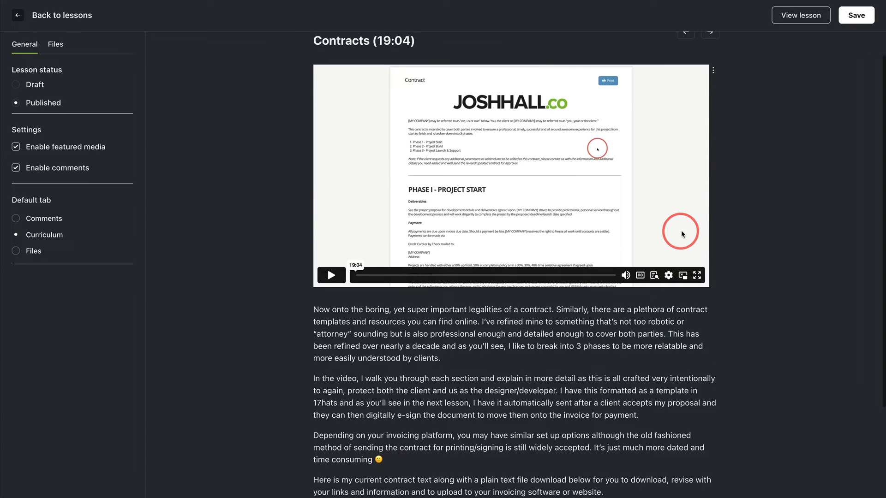
scroll(692, 234, "up", 1)
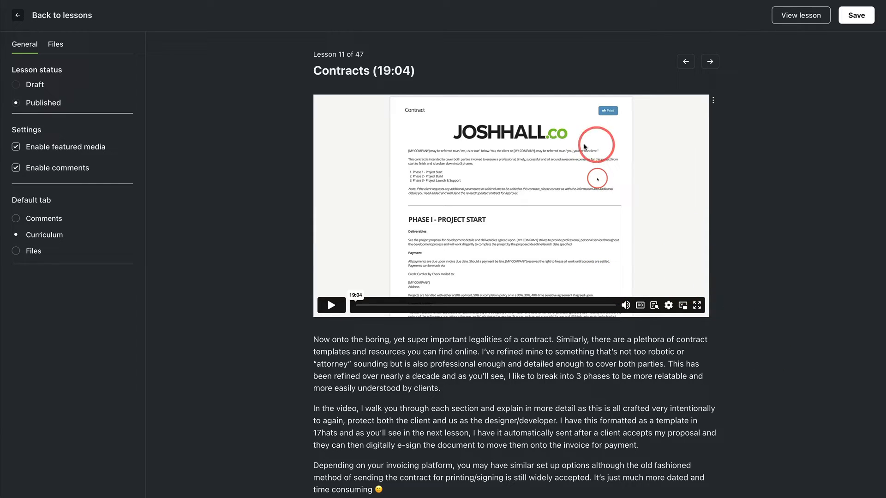
scroll(538, 110, "down", 3)
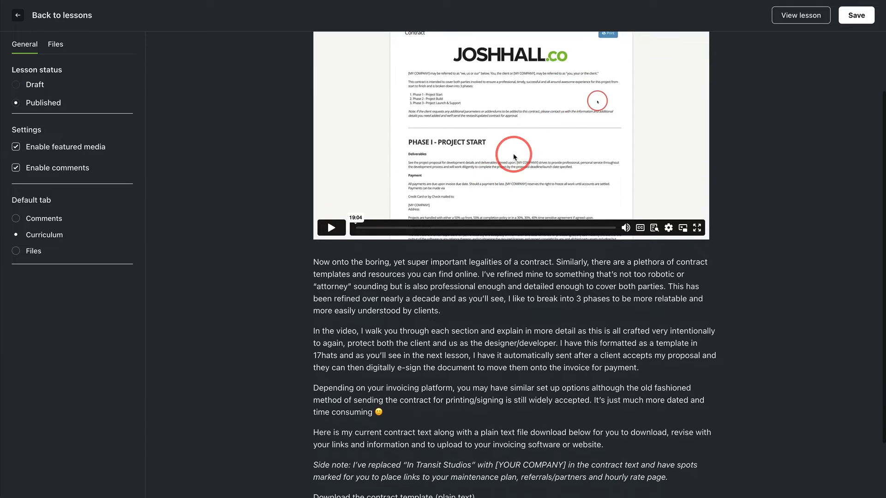
scroll(514, 157, "down", 3)
scroll(366, 336, "up", 4)
scroll(367, 336, "up", 2)
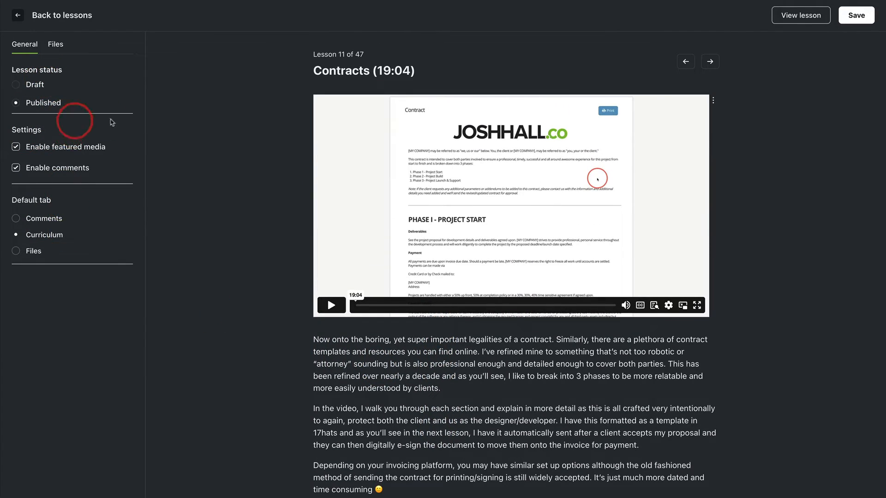
Step: Preview the Contracts lesson as an enrolled member and look through its content
left_click(802, 19)
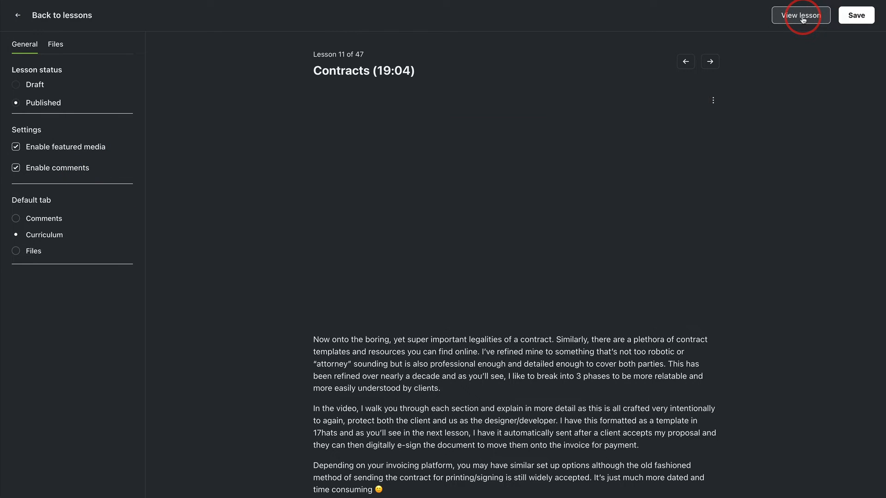
scroll(595, 138, "down", 3)
scroll(613, 134, "up", 3)
scroll(764, 222, "down", 6)
scroll(775, 239, "down", 7)
scroll(784, 265, "up", 15)
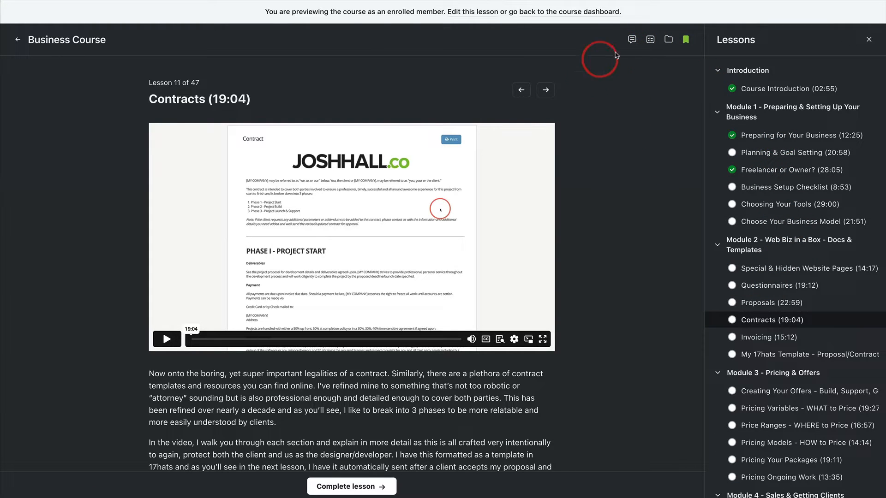
Step: View the Contracts lesson's comments, the course curriculum and the lesson's files in the member preview
left_click(631, 39)
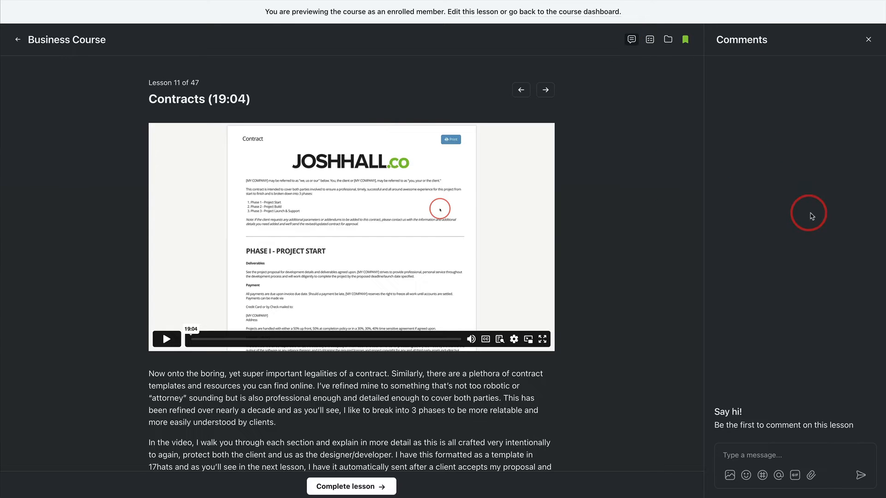
left_click(648, 41)
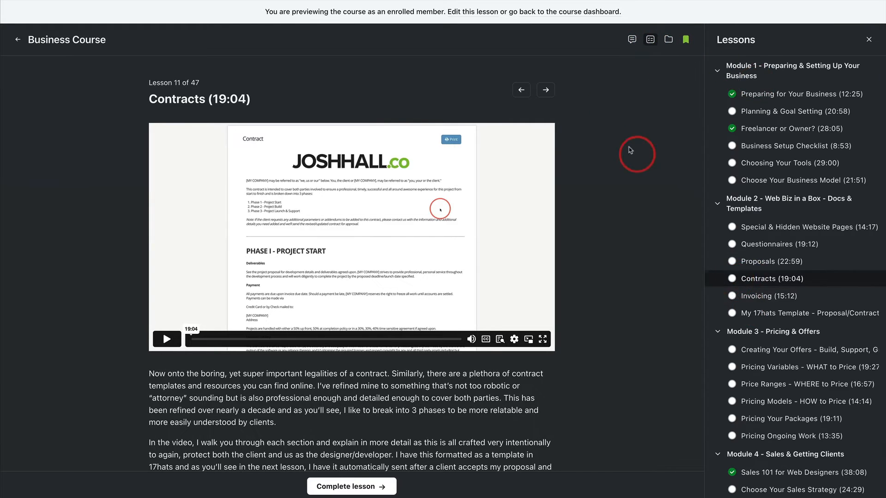
left_click(668, 43)
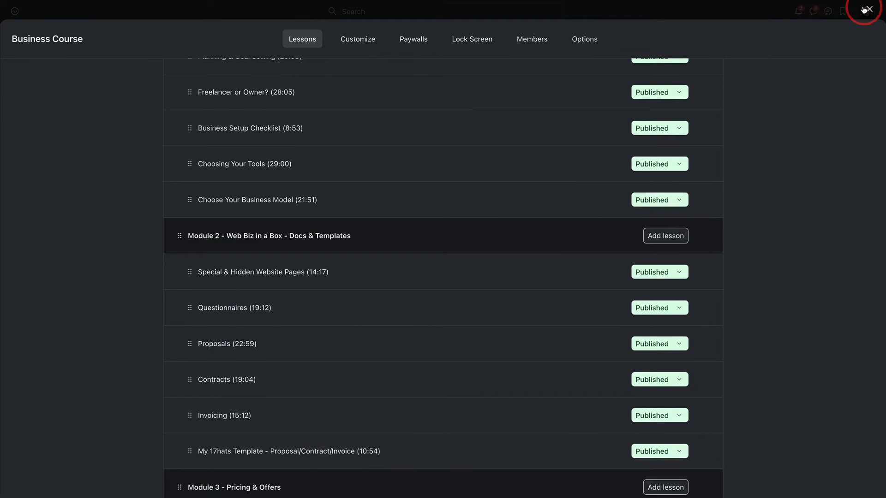
Step: Leave the lesson list and view the bookmarked posts, comments, events and lessons
left_click(867, 10)
left_click(842, 11)
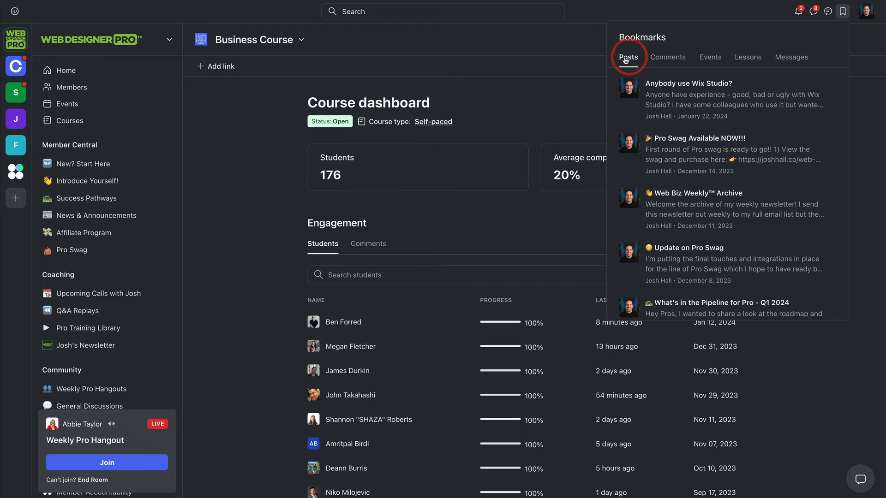
left_click(661, 61)
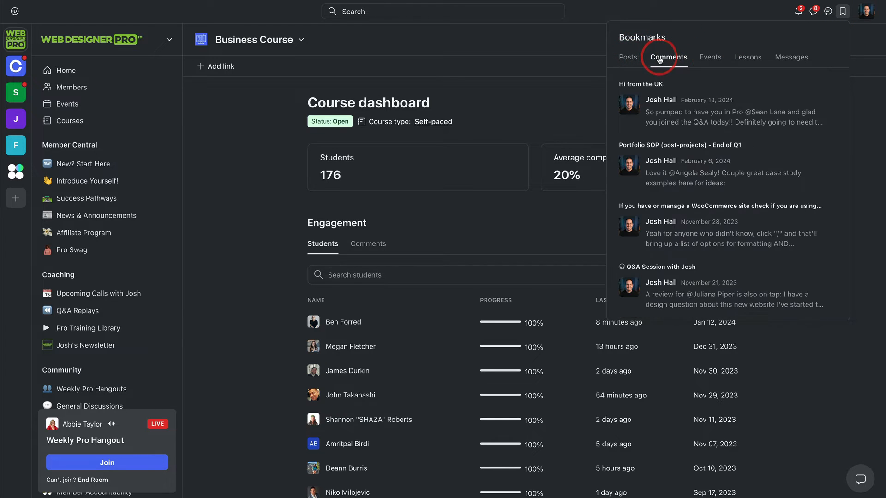
left_click(705, 59)
left_click(744, 58)
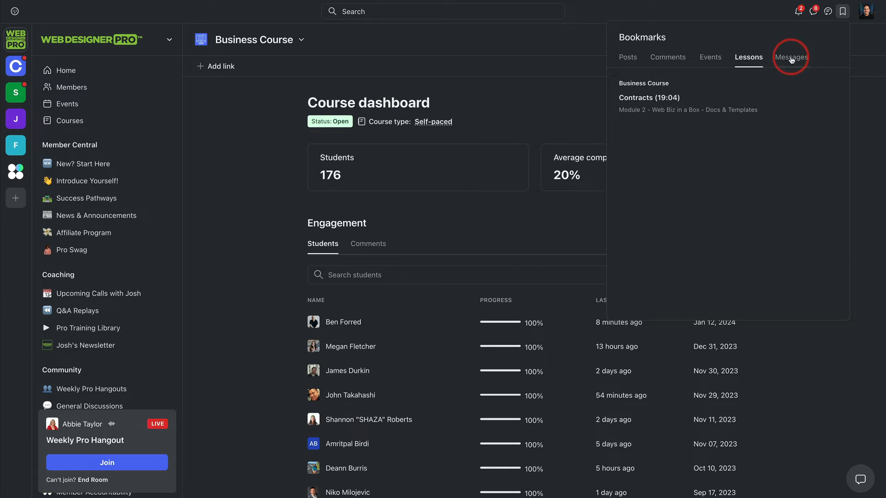
left_click(534, 35)
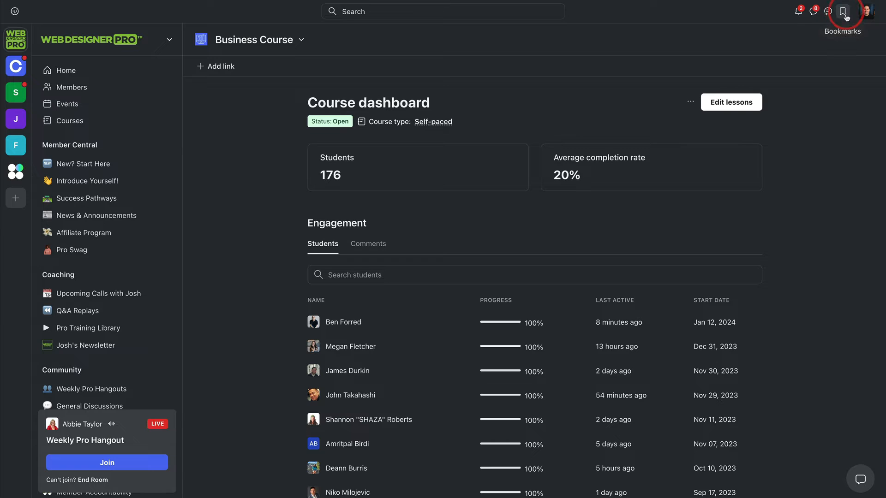
Step: Return to the overview of all courses and look through the course cards
left_click(75, 121)
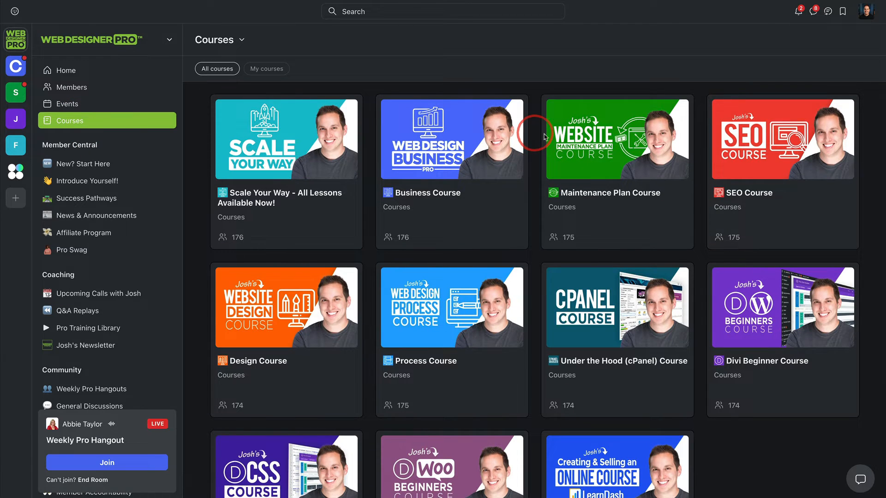
scroll(164, 133, "down", 10)
scroll(106, 205, "down", 5)
scroll(134, 194, "up", 20)
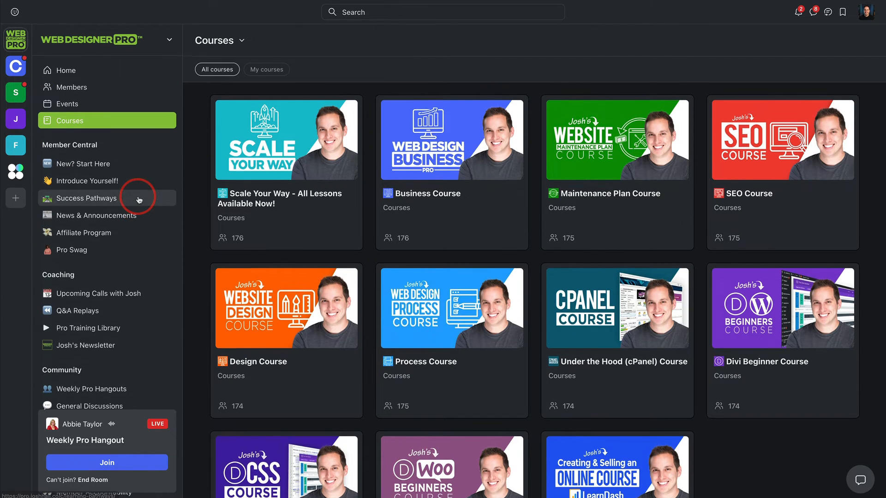
Step: Look through the community's list of spaces, from Member Central to the courses
scroll(140, 198, "down", 5)
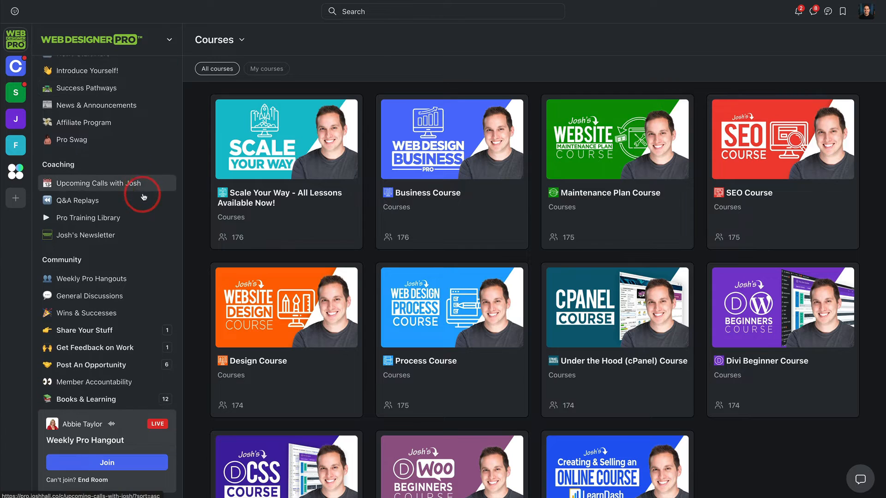
scroll(127, 176, "down", 10)
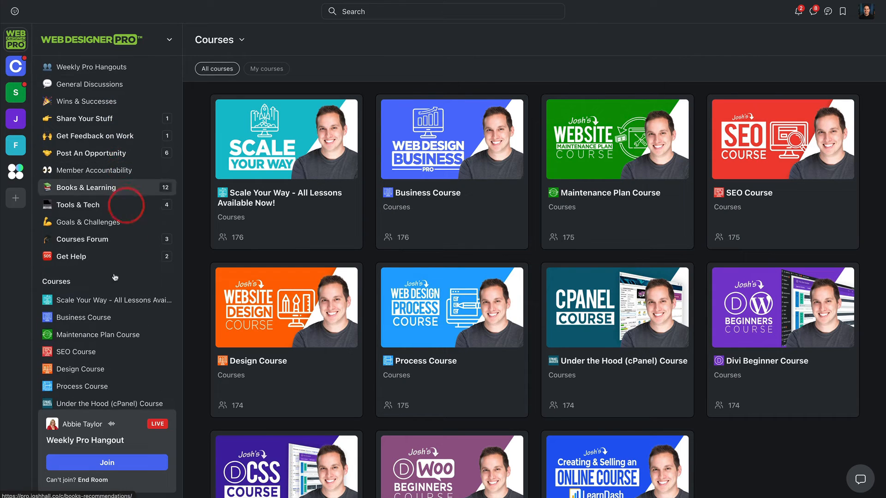
scroll(113, 291, "up", 15)
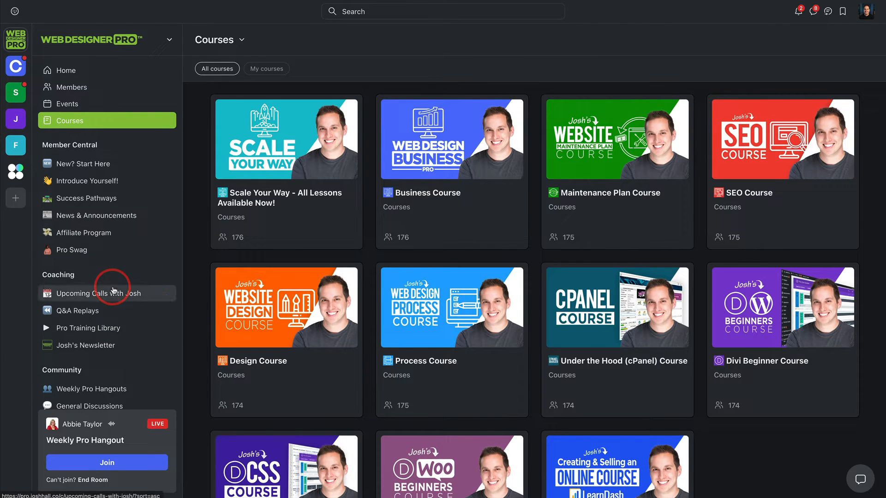
Step: Open the community's member administration and look through the active profile fields
left_click(143, 42)
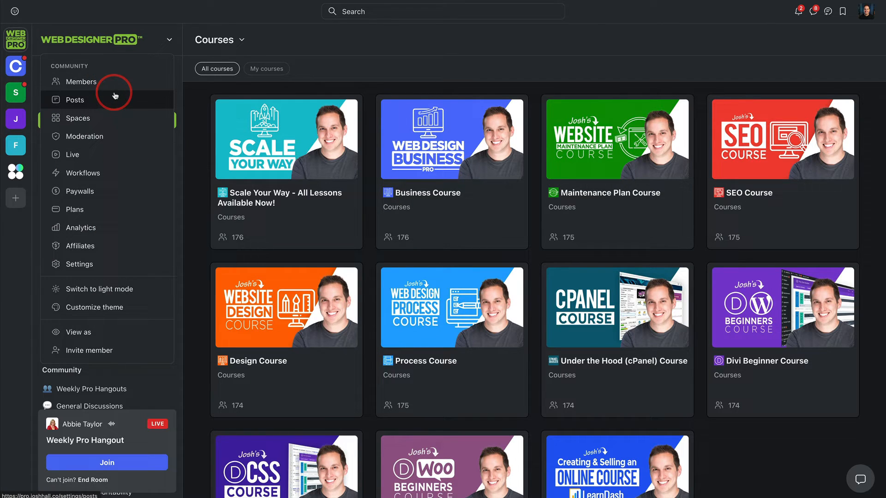
left_click(94, 38)
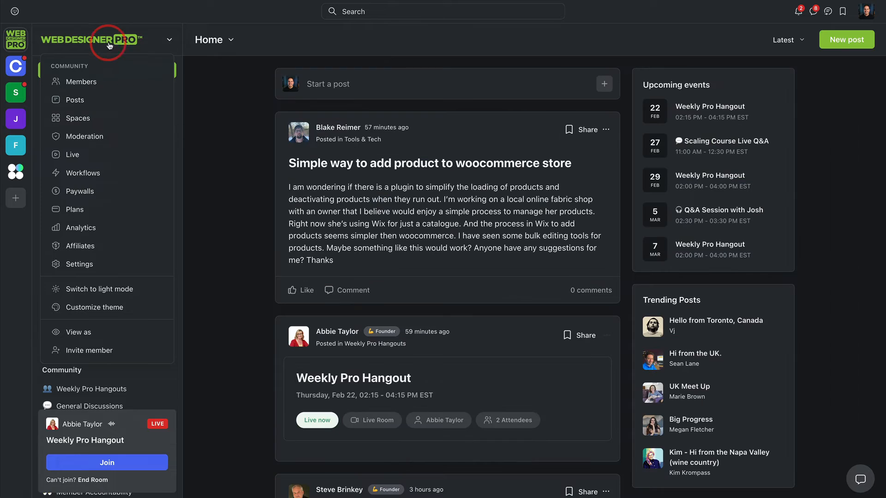
left_click(85, 83)
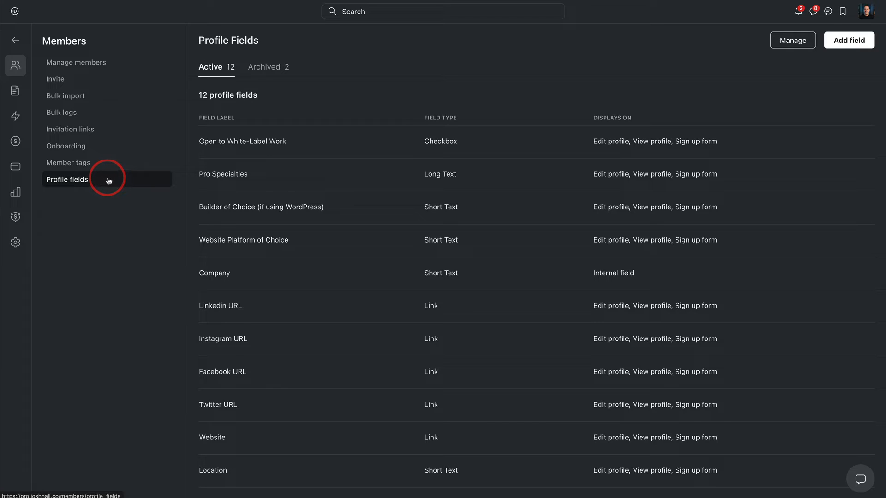
scroll(512, 210, "down", 1)
scroll(511, 210, "up", 1)
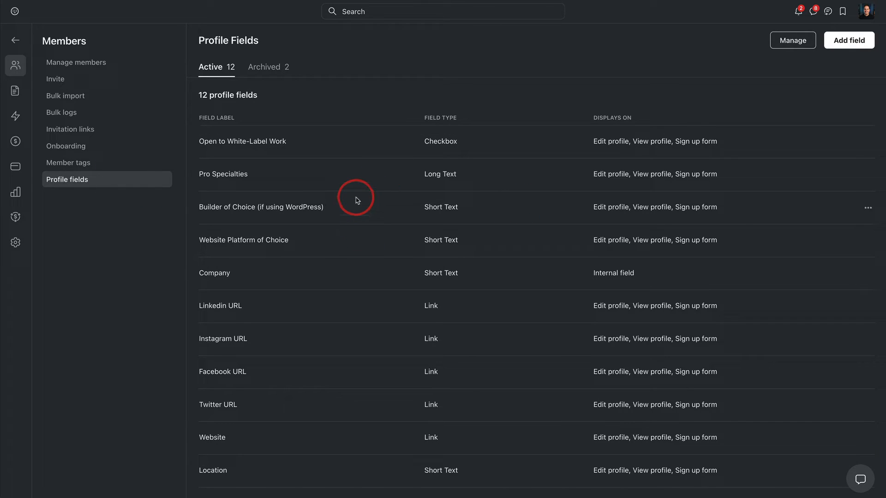
scroll(455, 189, "down", 1)
scroll(452, 192, "up", 1)
Step: View the account's own member profile, look through its custom fields and close it
left_click(862, 22)
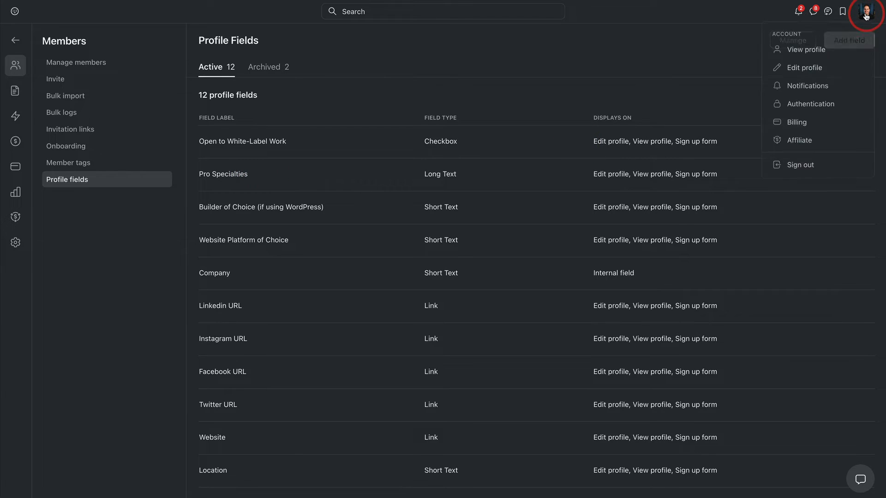
left_click(794, 50)
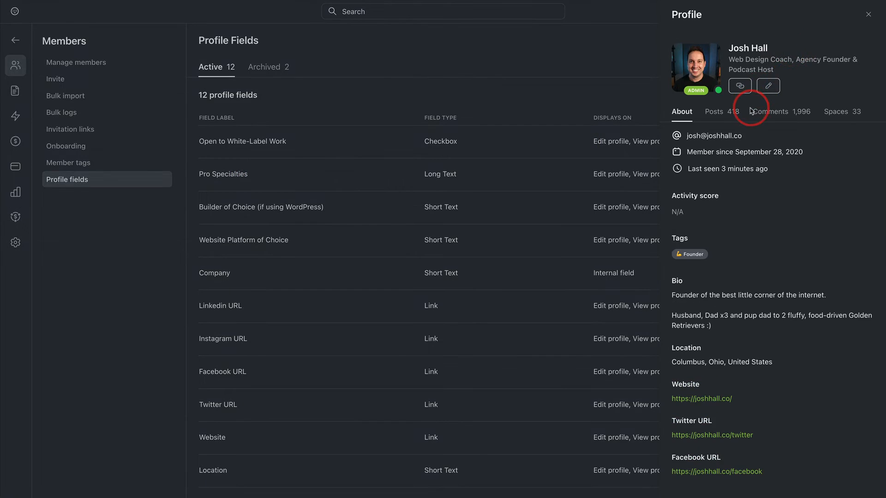
scroll(757, 98, "down", 1)
scroll(772, 219, "down", 3)
scroll(773, 220, "down", 3)
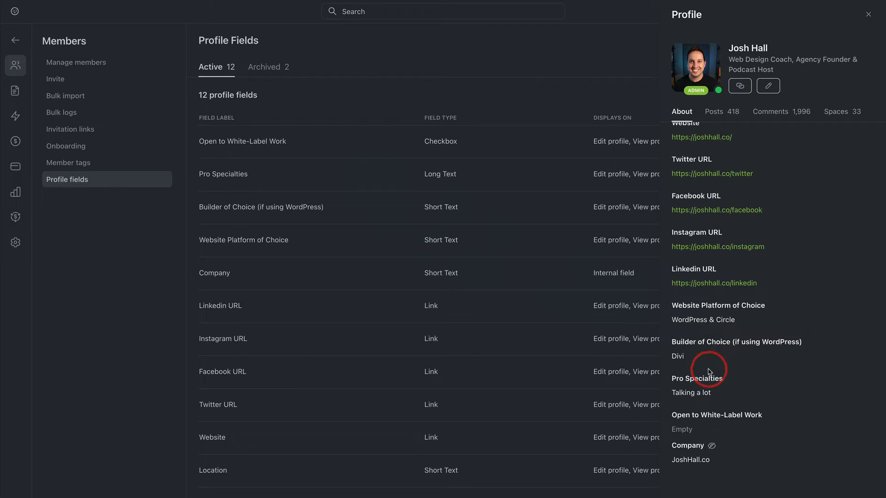
left_click(867, 16)
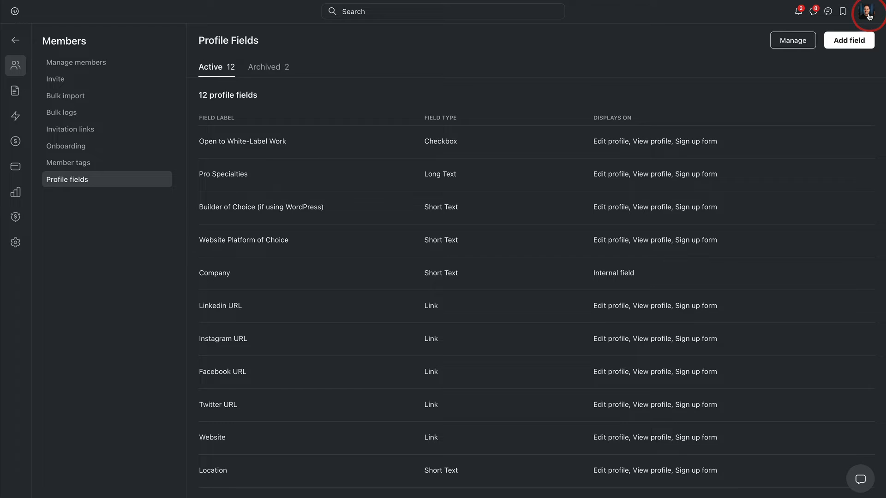
Step: Return to the community and browse the cards in the member directory
left_click(17, 43)
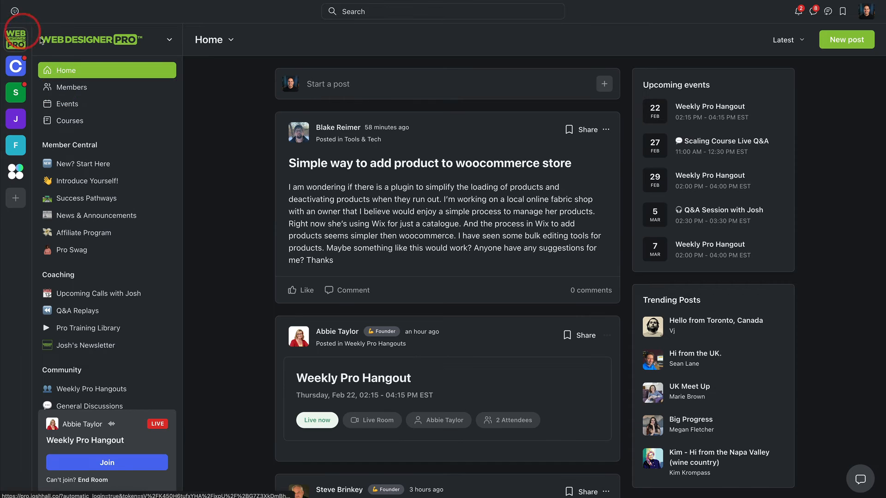
left_click(61, 92)
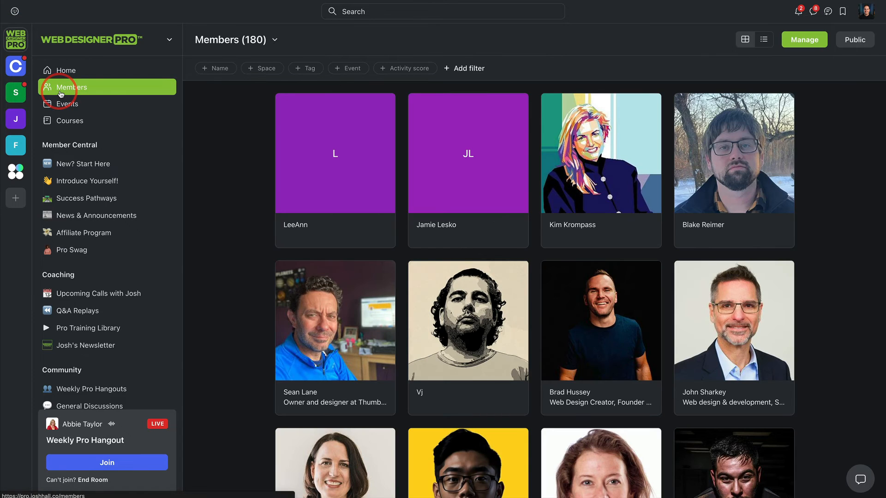
scroll(423, 119, "down", 6)
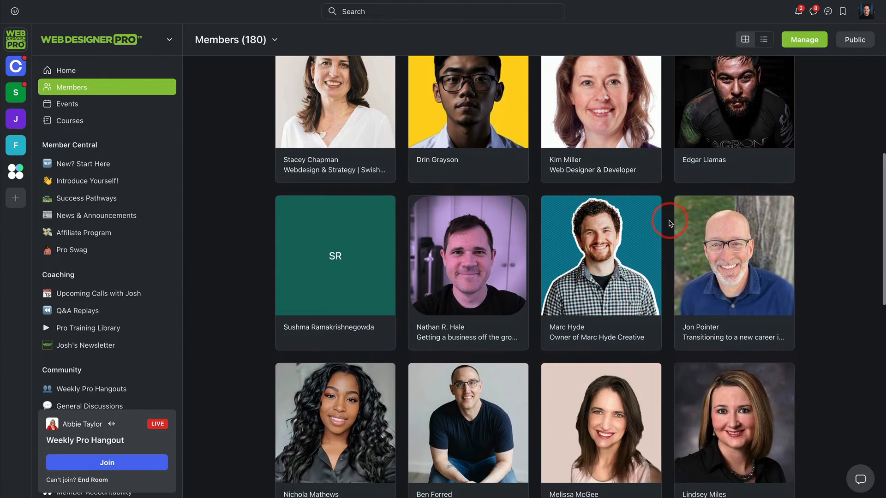
scroll(664, 217, "up", 7)
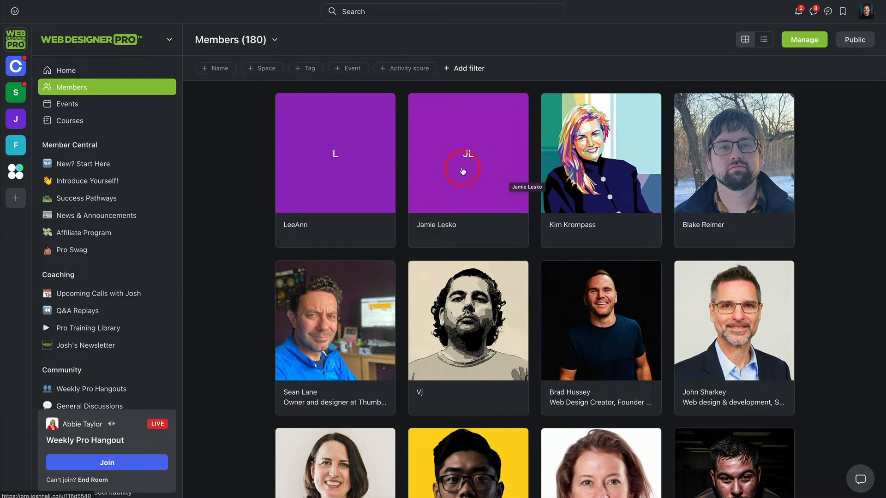
scroll(590, 148, "down", 2)
scroll(516, 185, "up", 2)
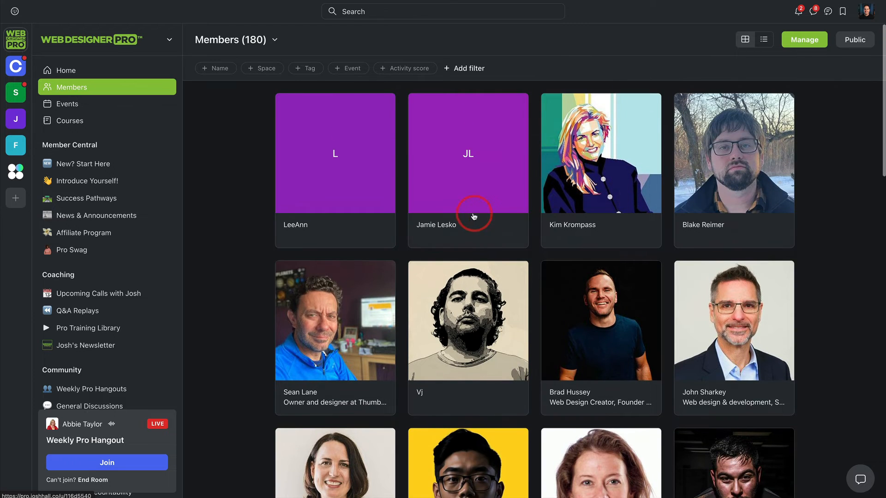
Step: Filter the member directory by Website Platform of Choice containing "showit"
left_click(459, 68)
scroll(485, 113, "down", 10)
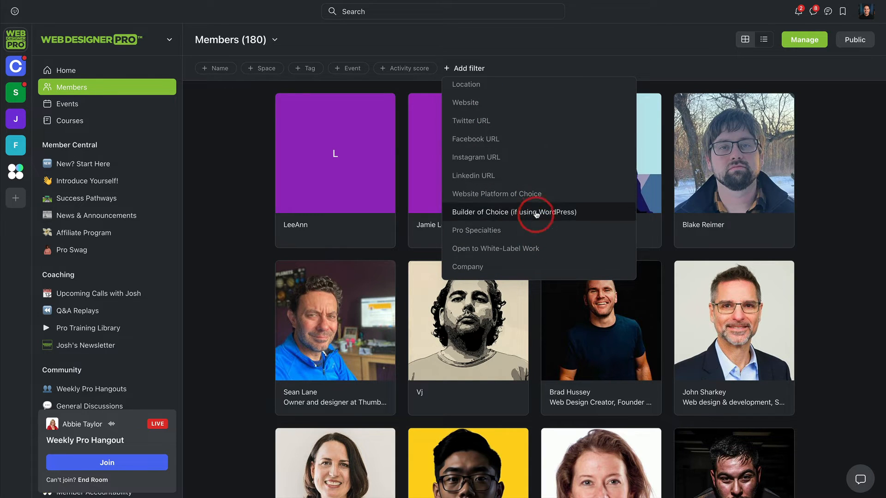
left_click(516, 197)
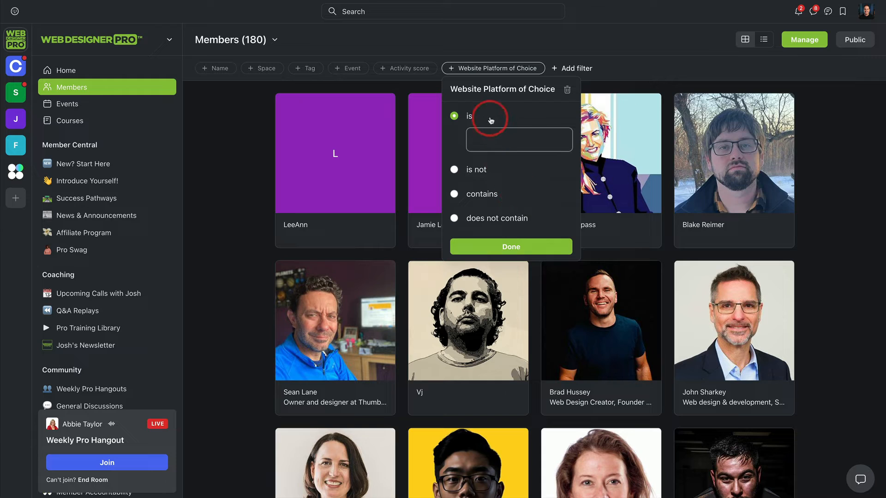
left_click(470, 194)
left_click(480, 193)
type("showit")
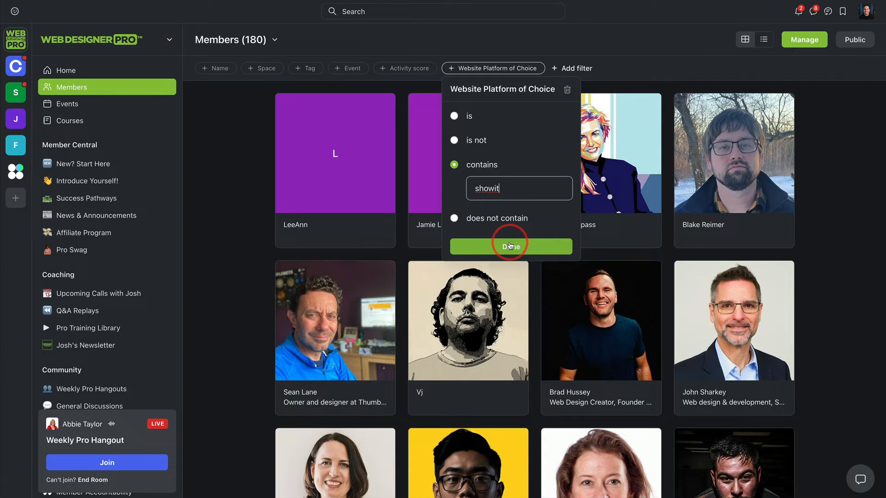
left_click(510, 245)
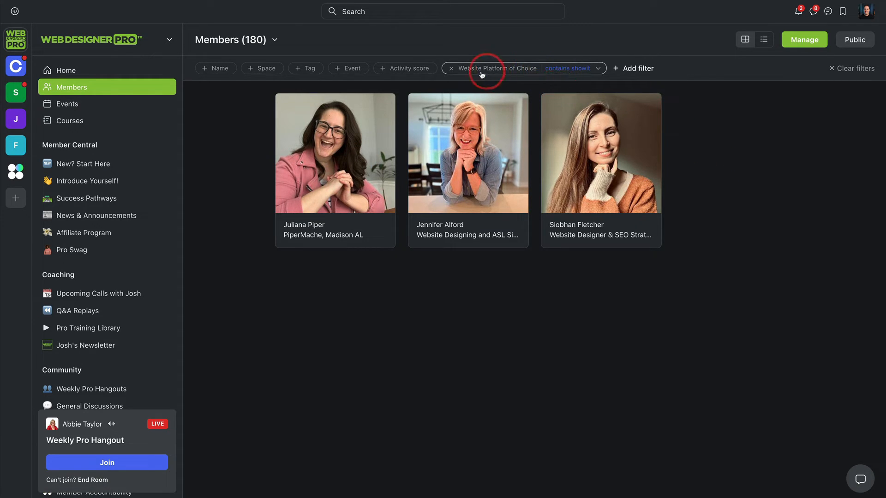
Step: Replace the platform filter with Pro Specialties containing "seo" and look through the matching members
left_click(450, 69)
left_click(457, 69)
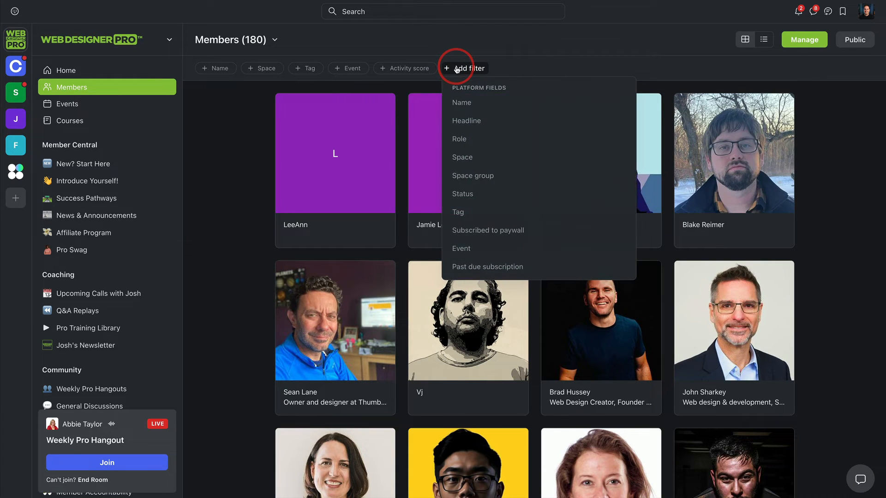
scroll(494, 109, "down", 5)
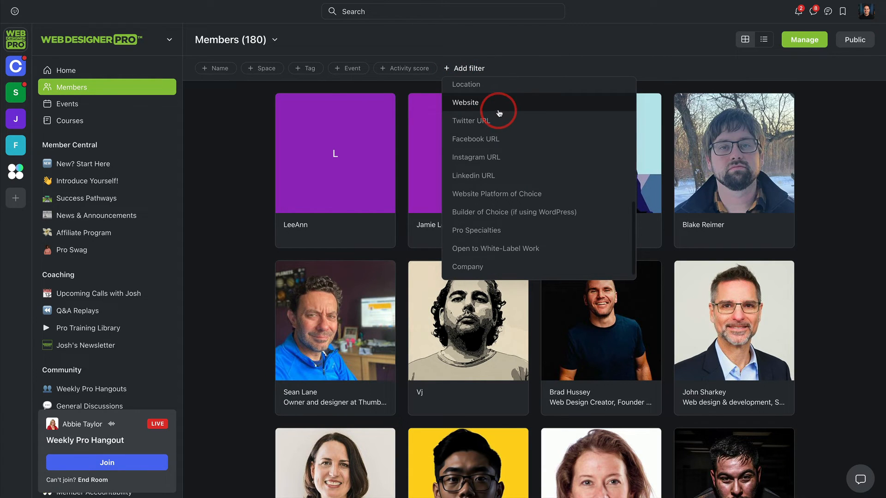
left_click(478, 233)
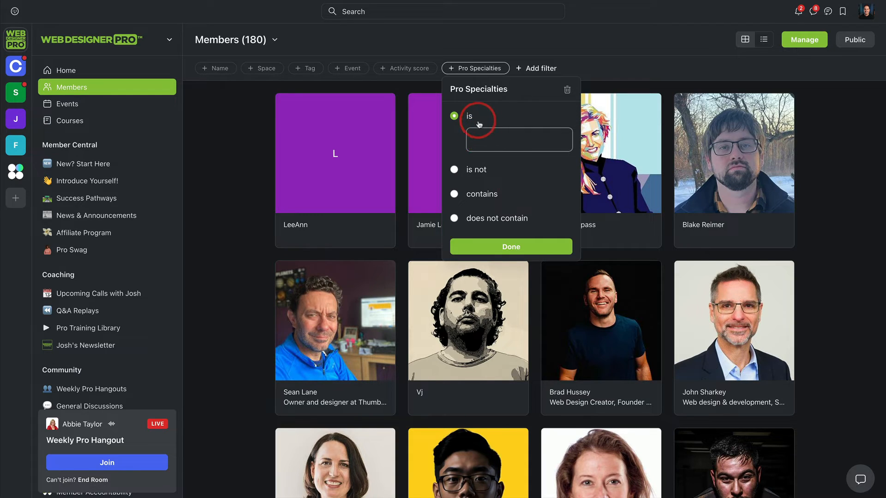
left_click(454, 194)
type("sep")
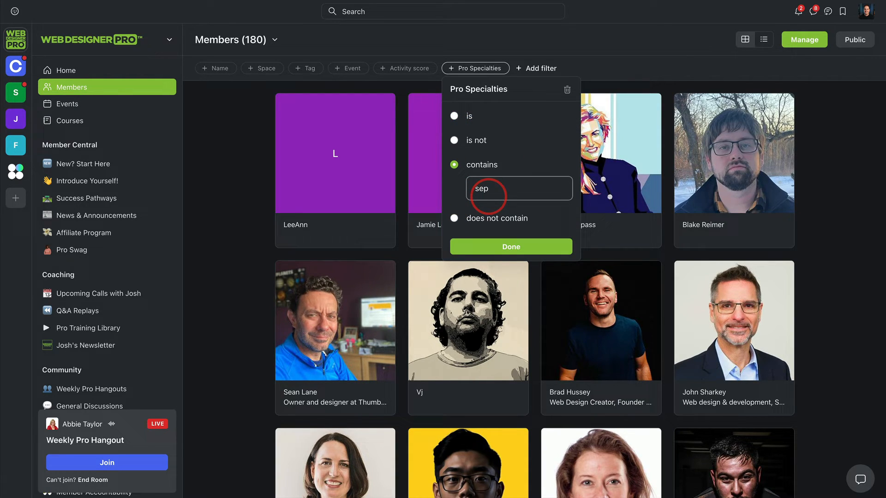
key("BackSpace")
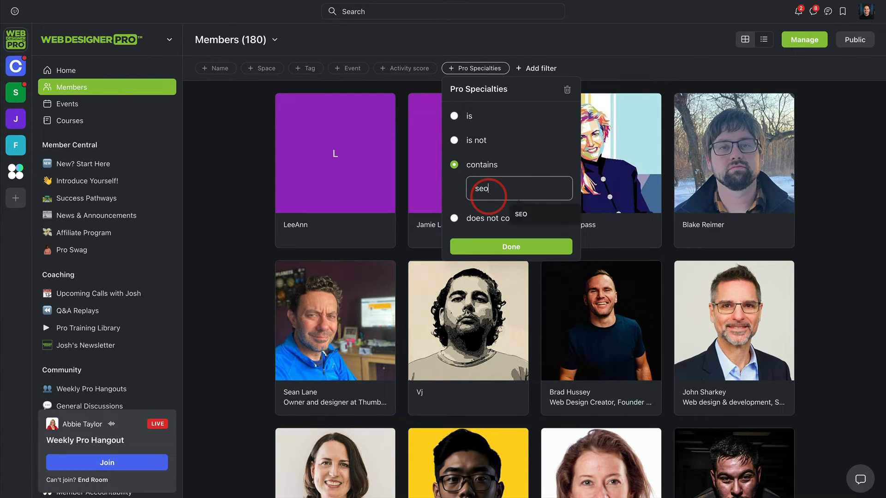
left_click(512, 248)
scroll(812, 207, "down", 2)
scroll(819, 186, "down", 1)
scroll(819, 185, "up", 1)
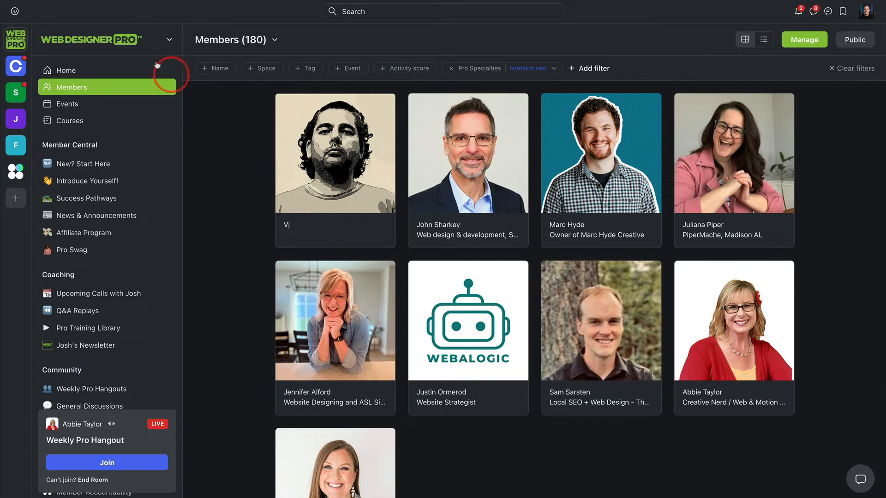
Step: Open the community's live administration and examine the usage limits and the list of past live streams
left_click(146, 40)
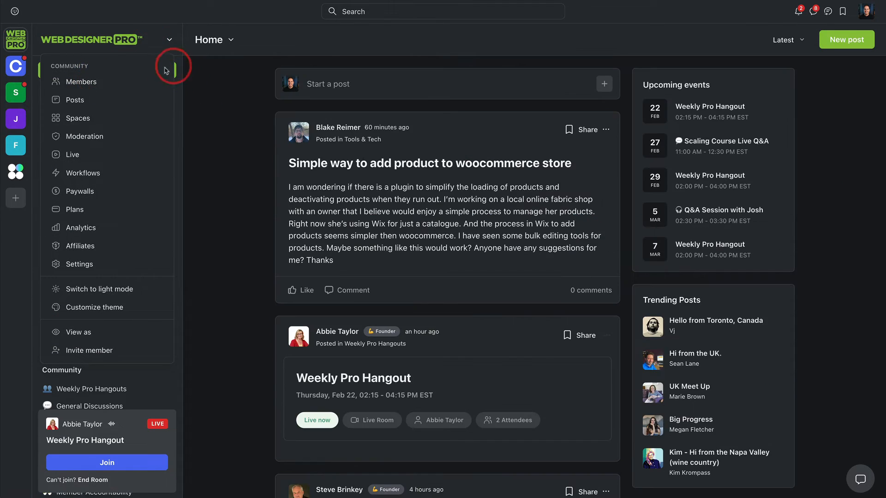
left_click(106, 156)
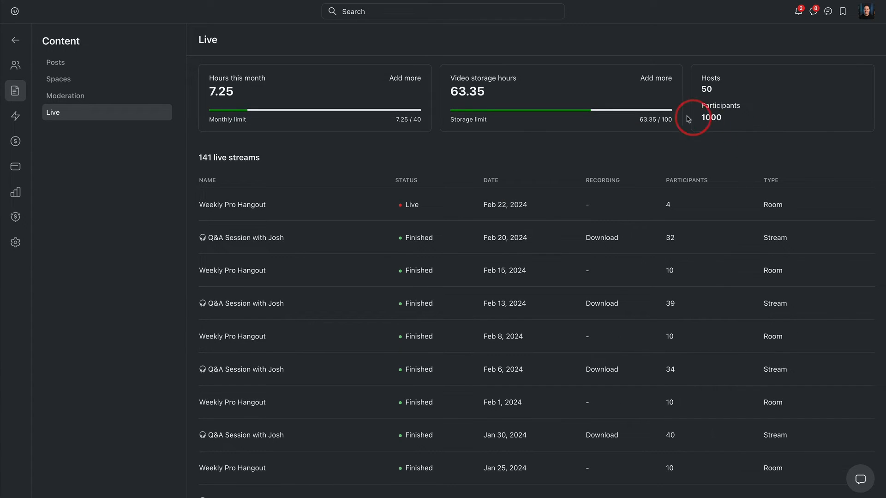
scroll(669, 125, "down", 2)
scroll(609, 121, "up", 1)
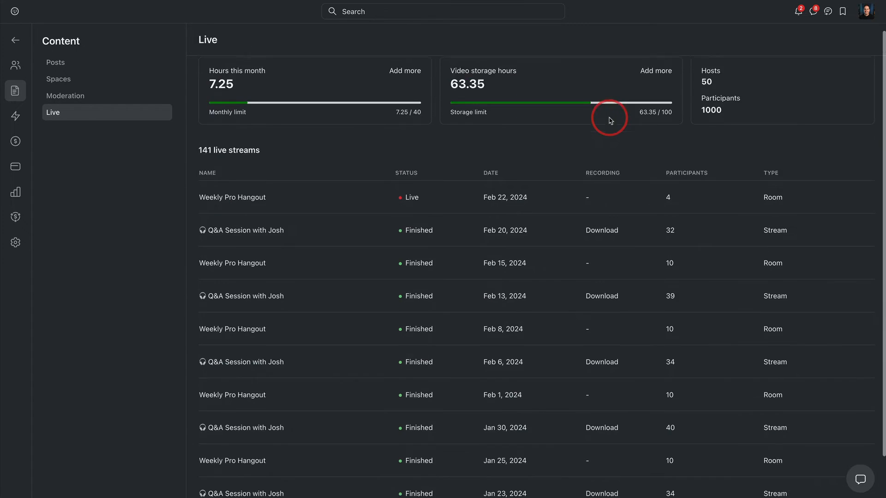
scroll(624, 136, "down", 2)
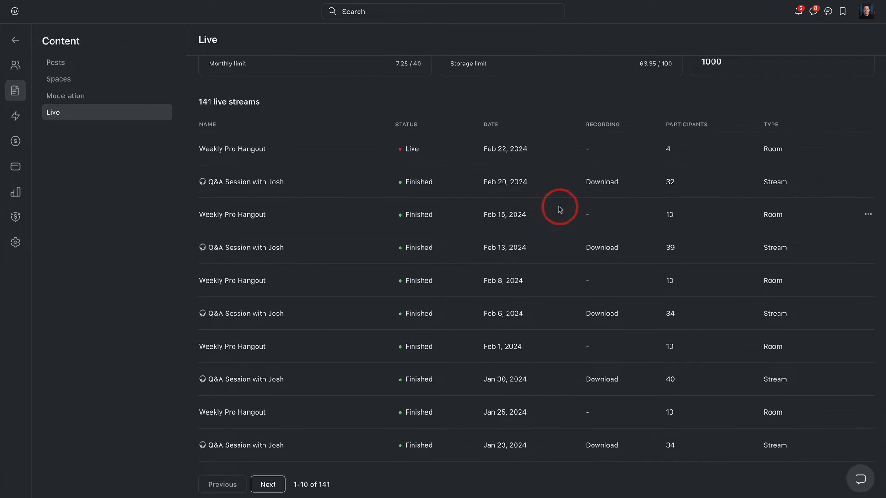
scroll(561, 207, "up", 2)
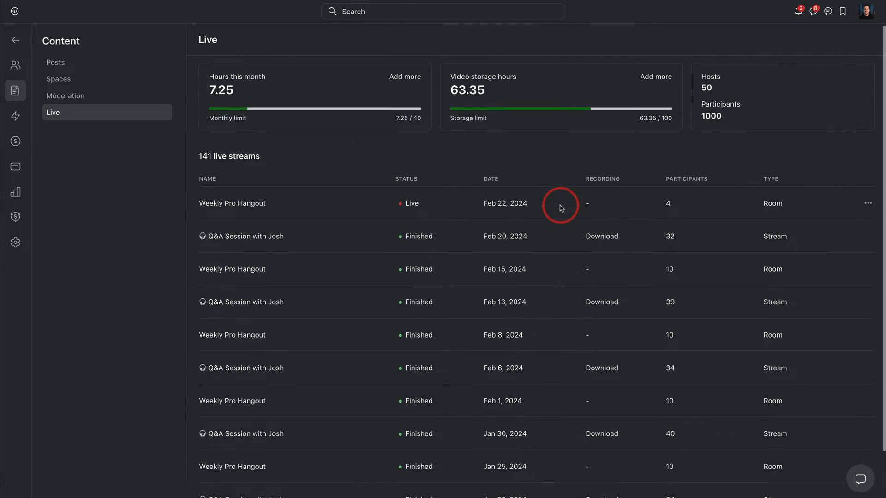
Step: Start a post from the Feb 20, 2024 Q&A session recording and choose Q&A Replays as its space
left_click(868, 238)
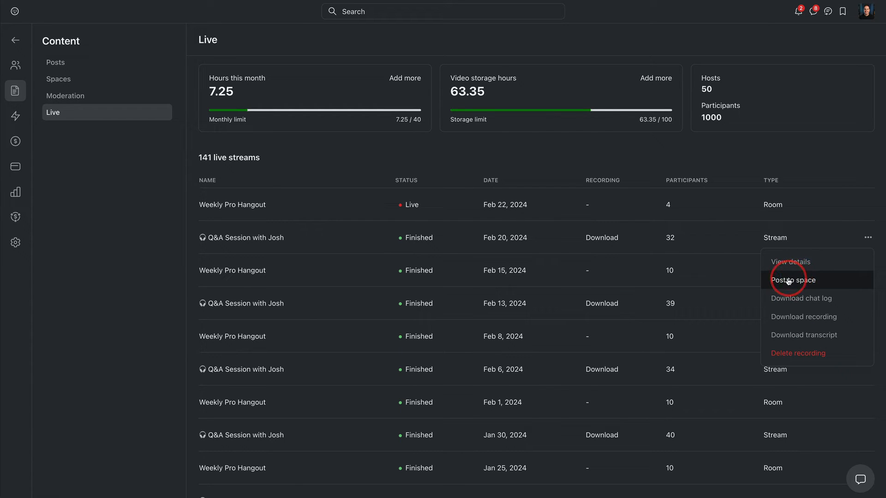
left_click(708, 237)
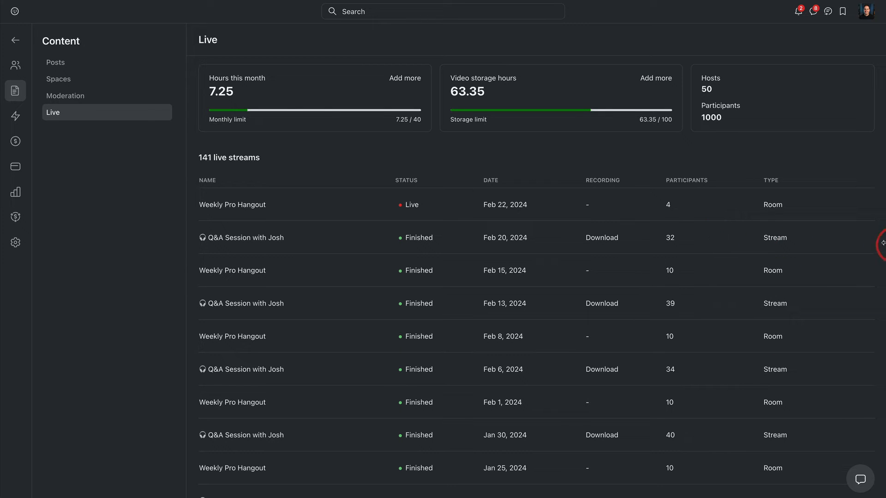
left_click(867, 238)
left_click(793, 280)
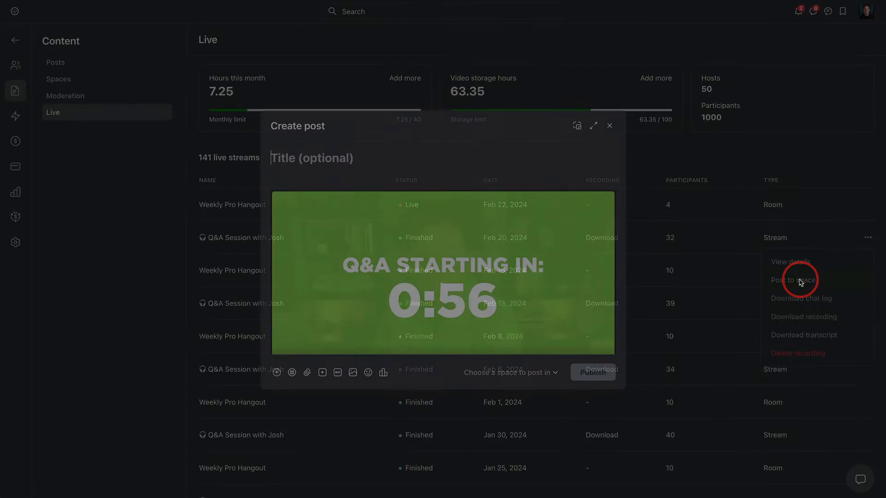
left_click(498, 372)
scroll(519, 263, "down", 1)
scroll(518, 262, "down", 2)
left_click(504, 333)
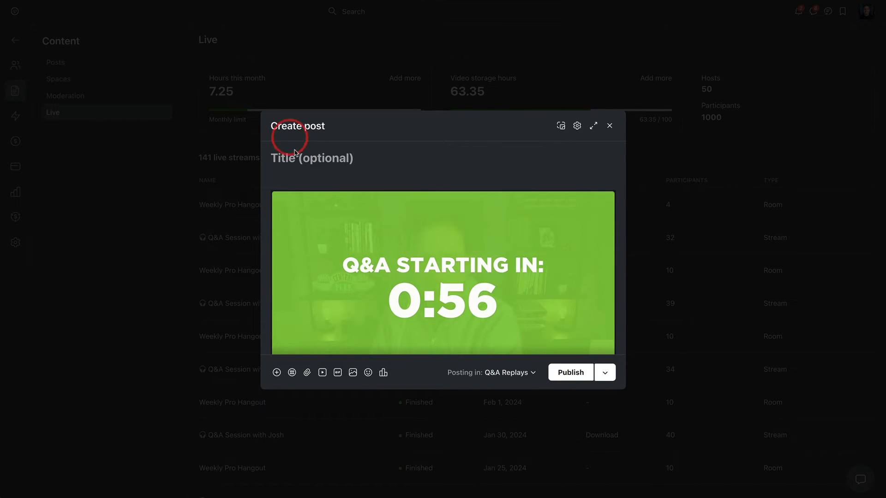
Step: Look over the Q&A recording and its transcript in the replay post, and discard the unpublished post
scroll(421, 328, "down", 2)
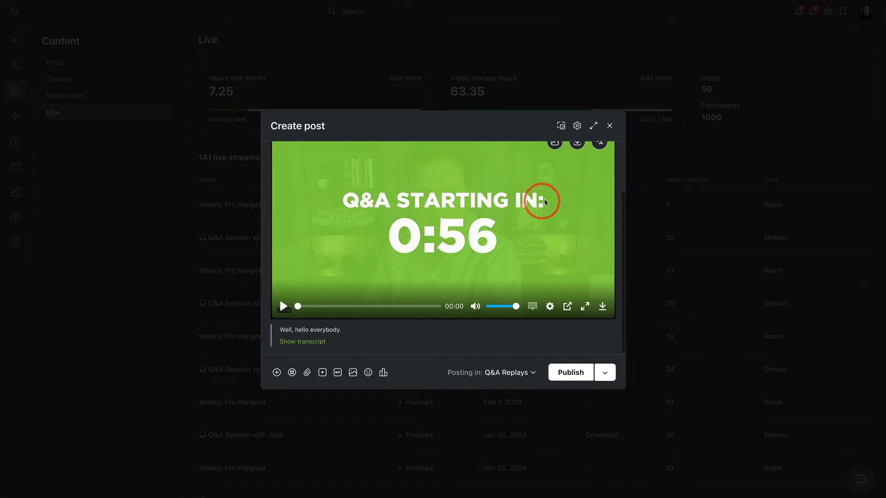
scroll(542, 199, "up", 3)
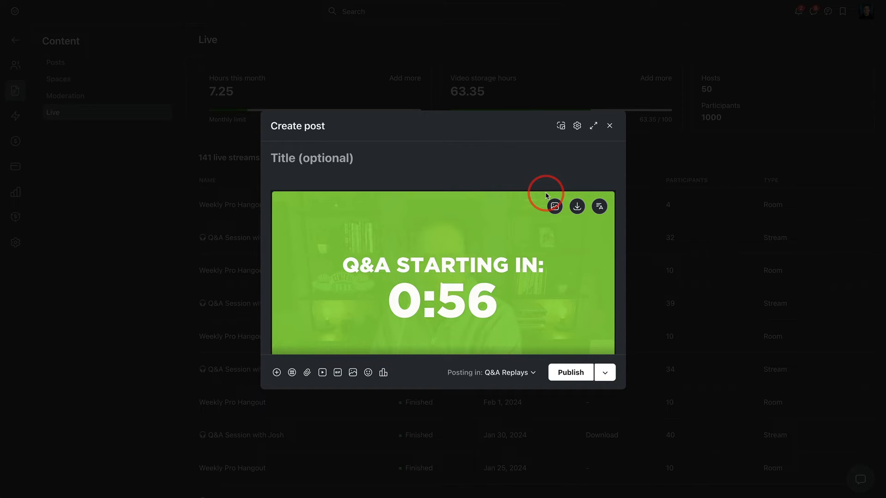
scroll(572, 152, "down", 3)
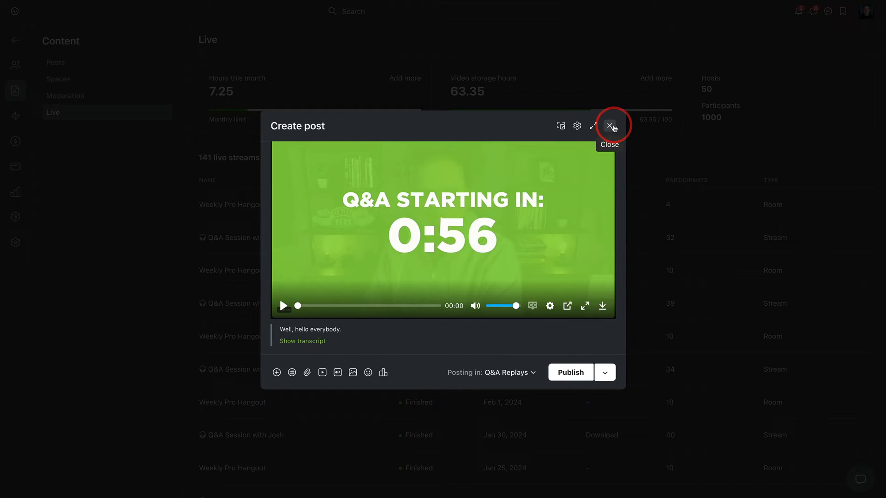
left_click(610, 128)
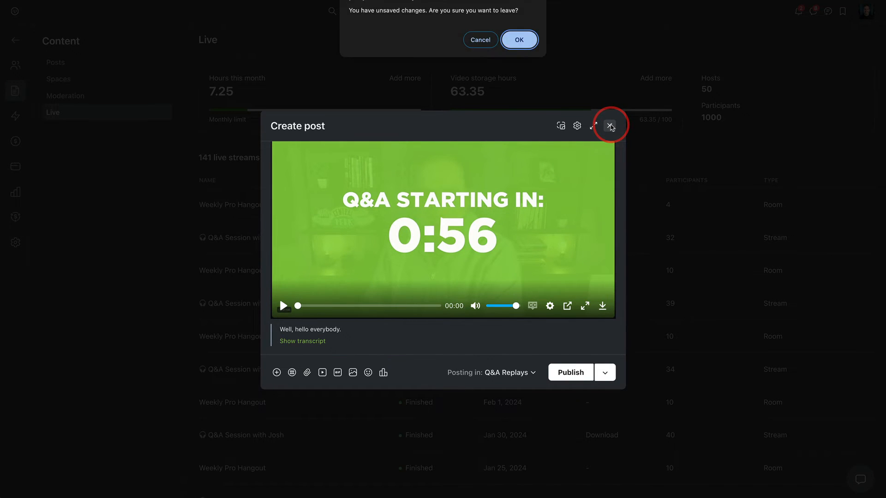
left_click(518, 37)
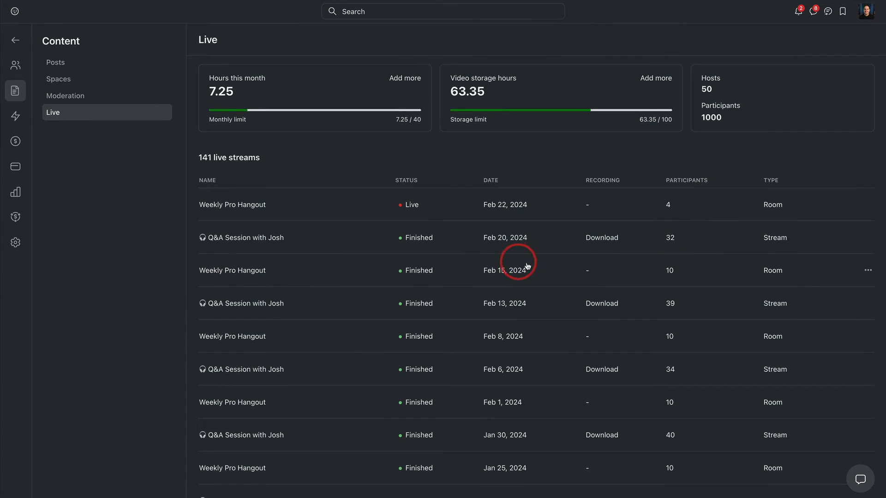
Step: Examine the live streams list, comparing recordings, participants and the Room and Stream types
scroll(581, 184, "down", 2)
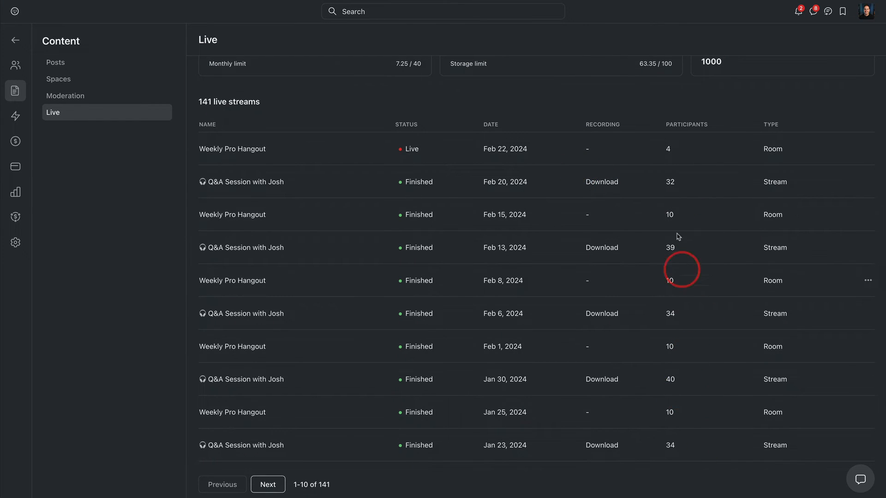
scroll(677, 318, "up", 1)
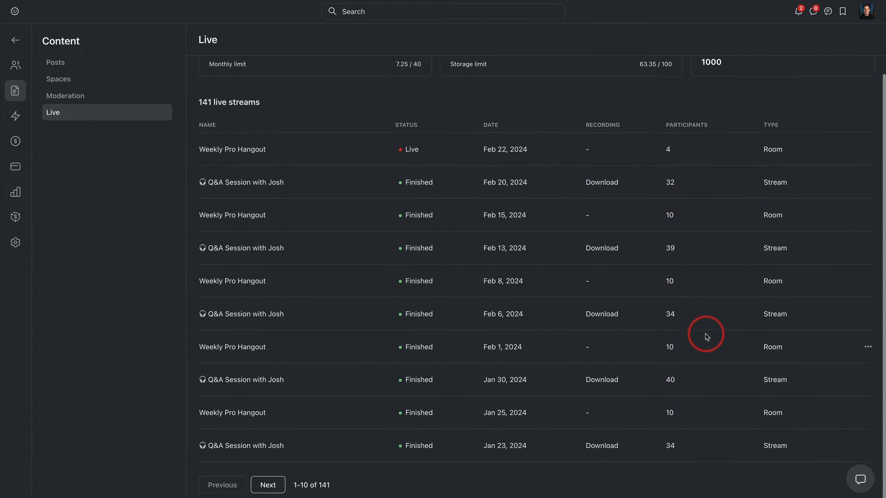
scroll(707, 333, "up", 1)
scroll(313, 234, "down", 2)
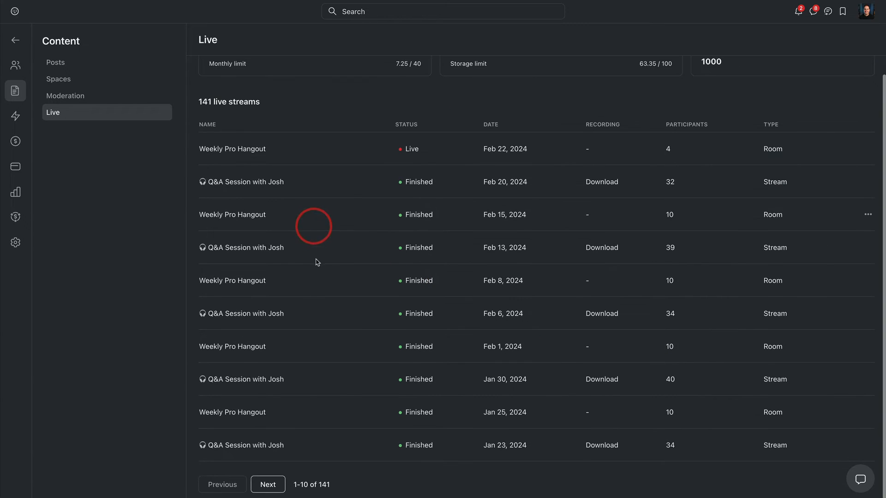
scroll(301, 308, "up", 2)
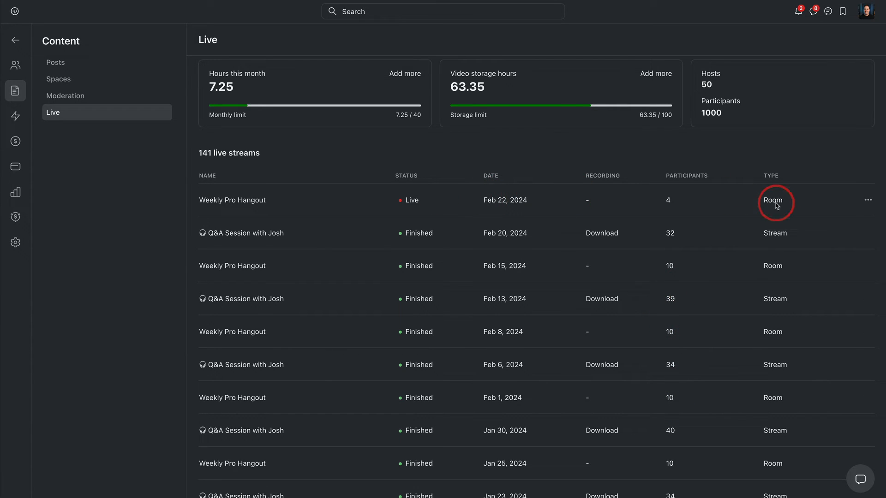
scroll(728, 221, "up", 1)
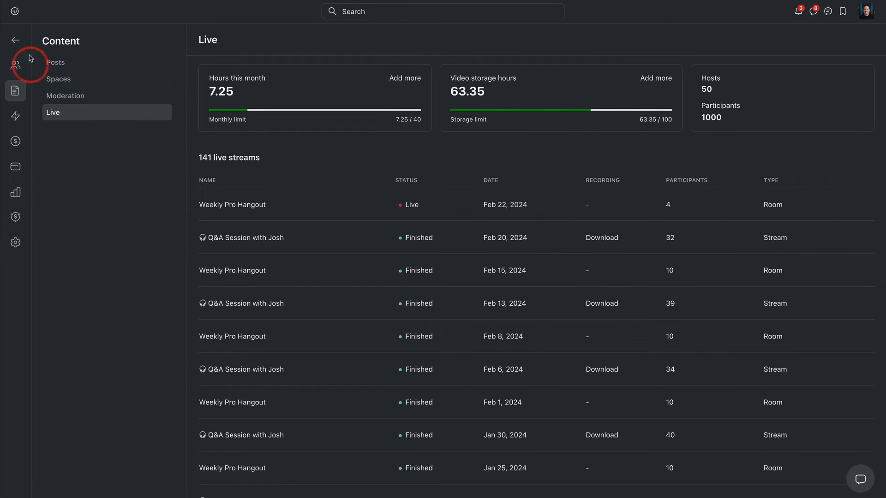
Step: Open the community's Workflows administration and start creating a new workflow
left_click(17, 43)
mouse_move(78, 74)
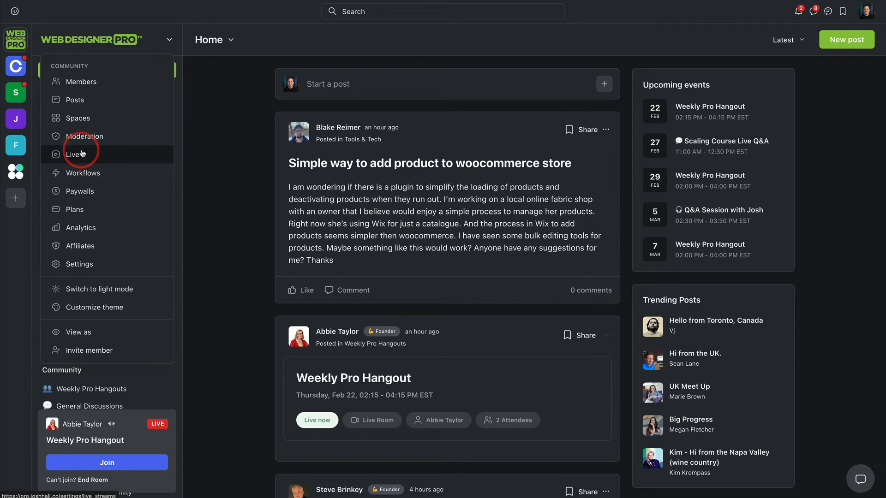
left_click(111, 175)
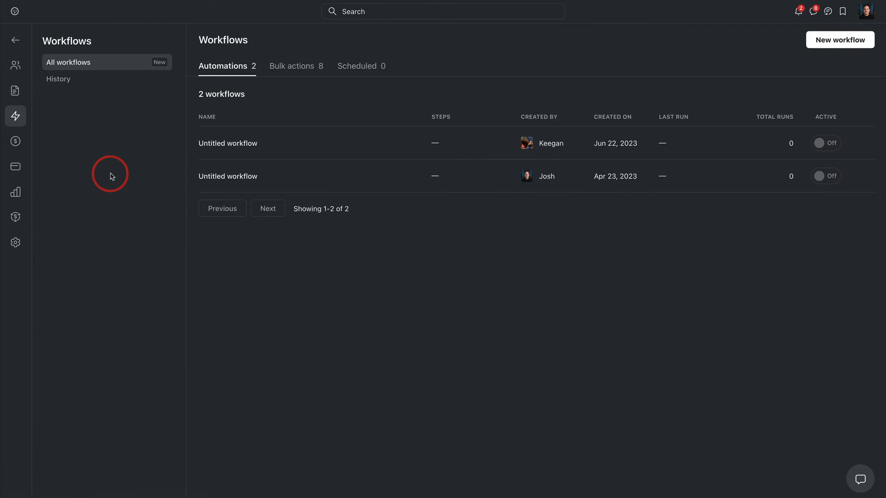
left_click(825, 43)
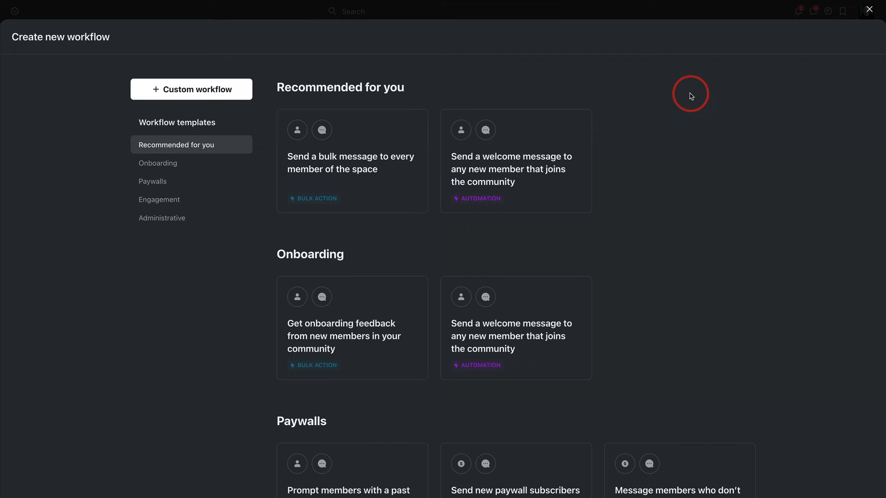
Step: Look through the recommended, onboarding, paywall and engagement workflow templates
scroll(688, 100, "down", 2)
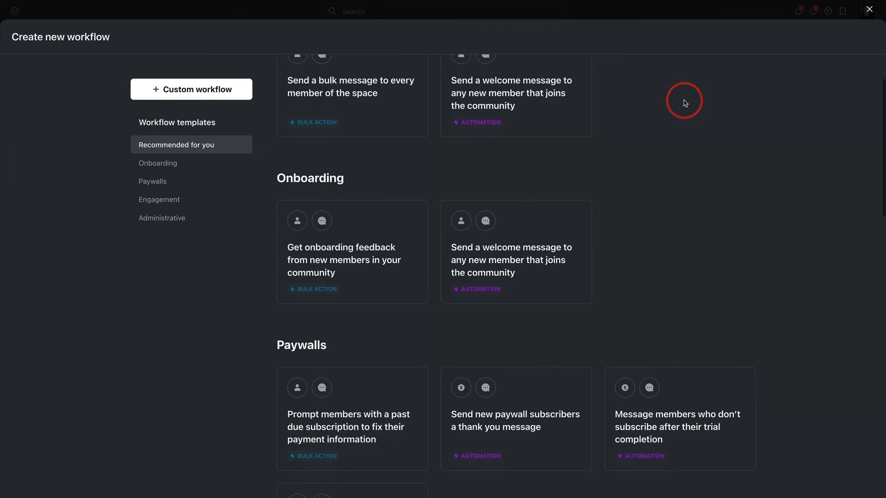
scroll(685, 103, "up", 2)
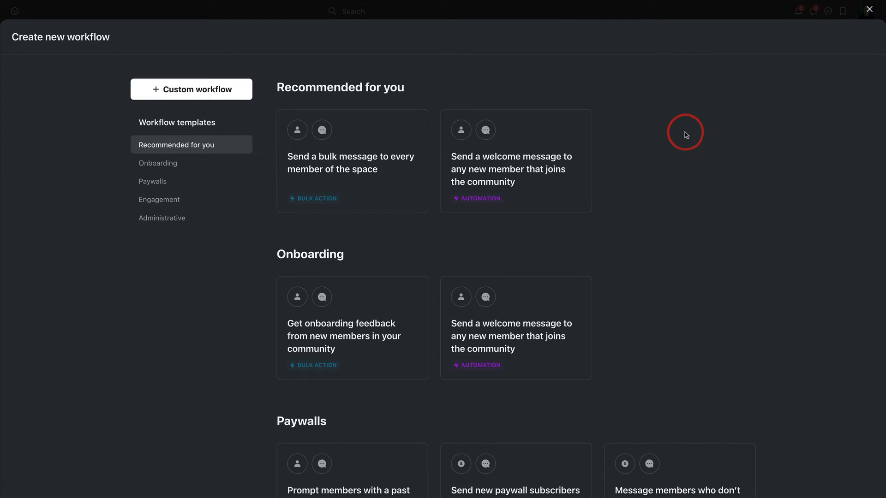
scroll(653, 166, "down", 15)
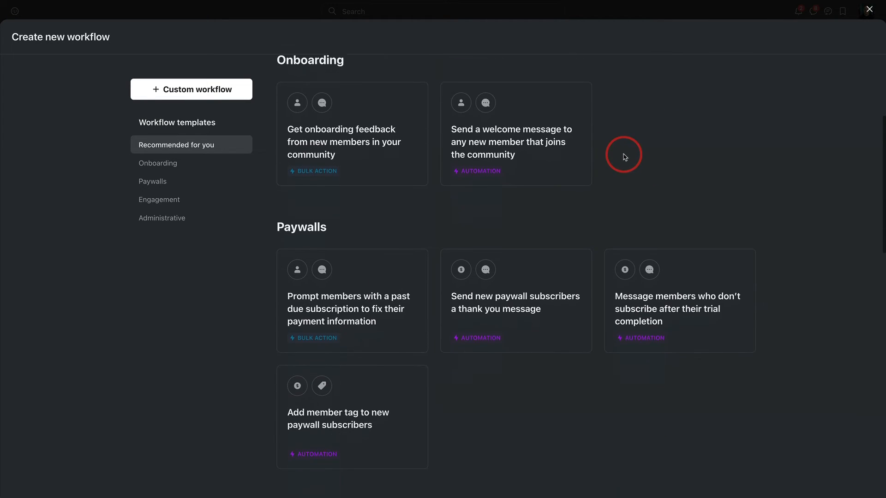
scroll(636, 166, "down", 6)
scroll(636, 156, "up", 20)
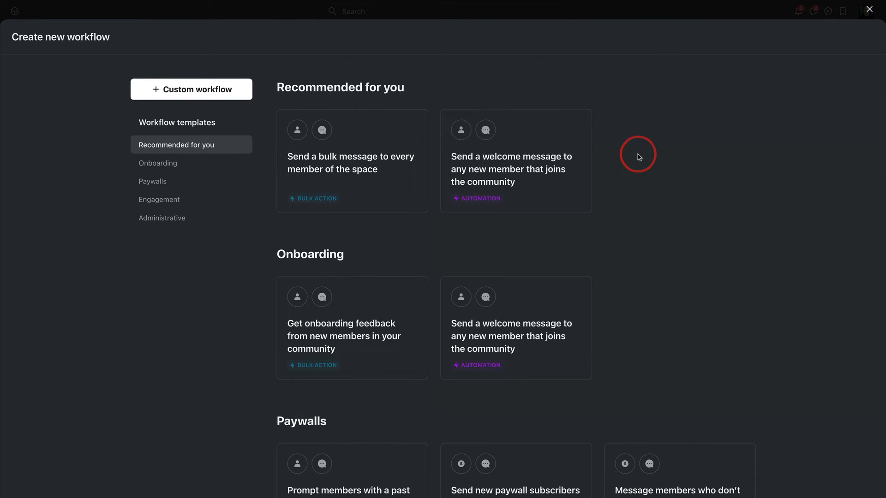
scroll(645, 193, "down", 2)
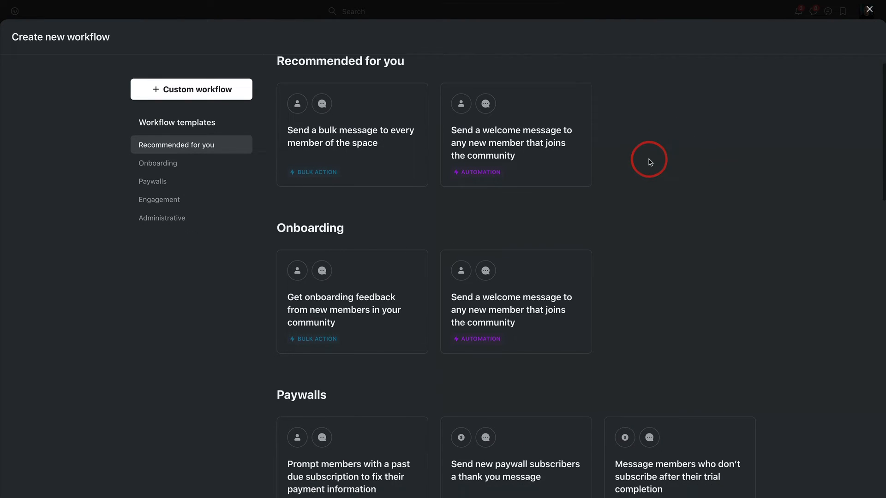
scroll(435, 250, "up", 2)
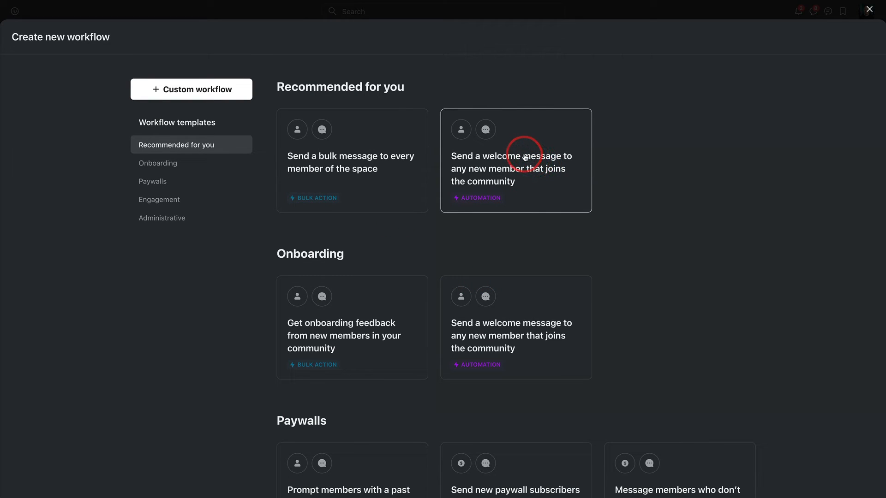
scroll(528, 159, "down", 1)
scroll(529, 159, "up", 1)
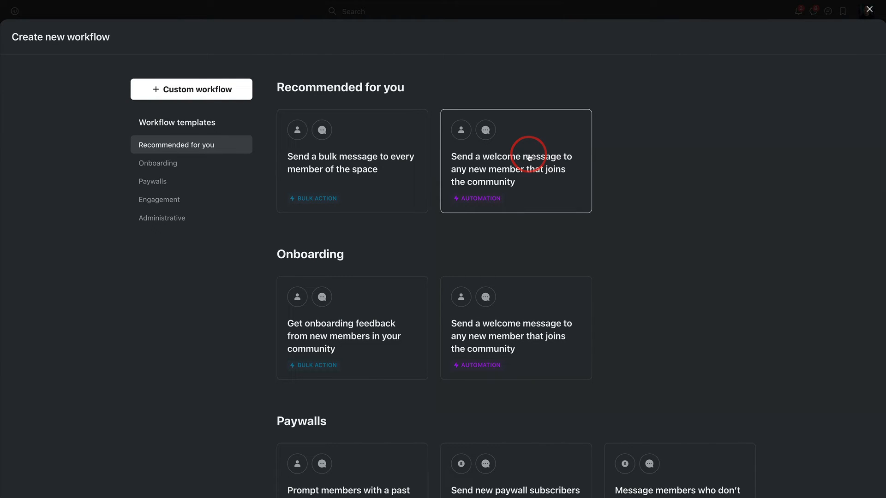
scroll(529, 158, "down", 7)
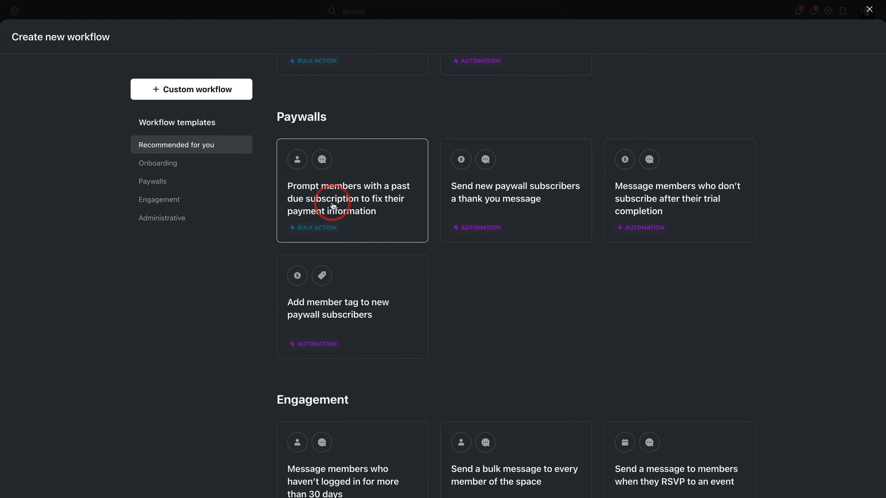
scroll(538, 219, "down", 6)
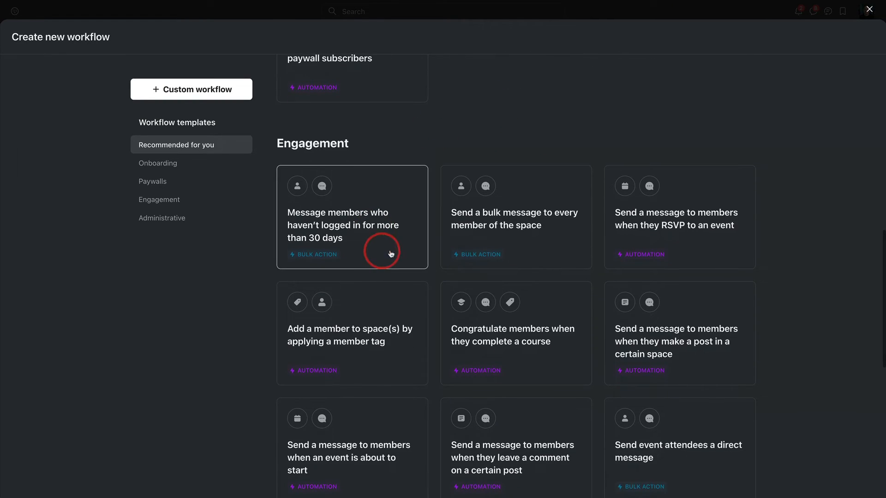
scroll(397, 250, "down", 1)
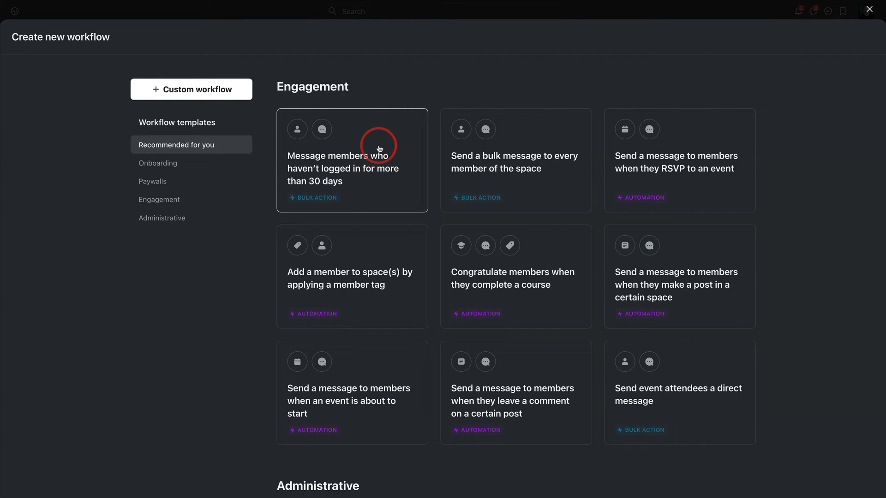
scroll(380, 148, "up", 15)
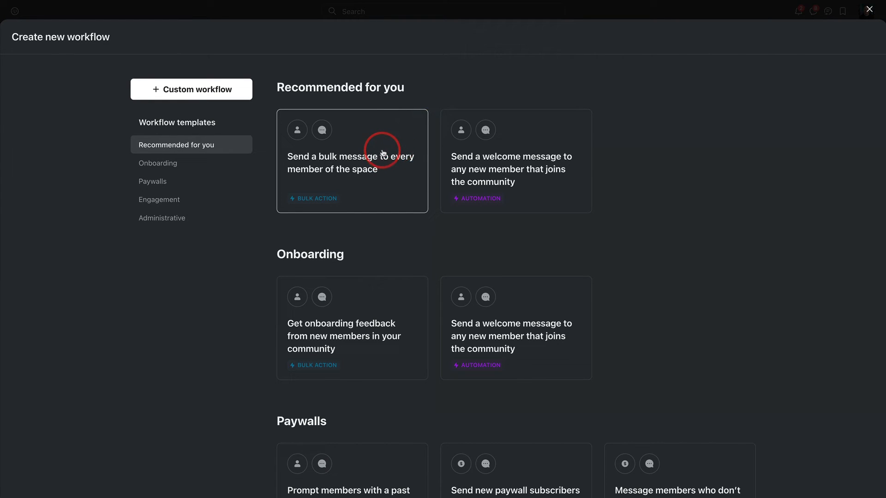
Step: Create a workflow from the "Send a bulk message to every member of the space" template and expand its direct message action
left_click(381, 143)
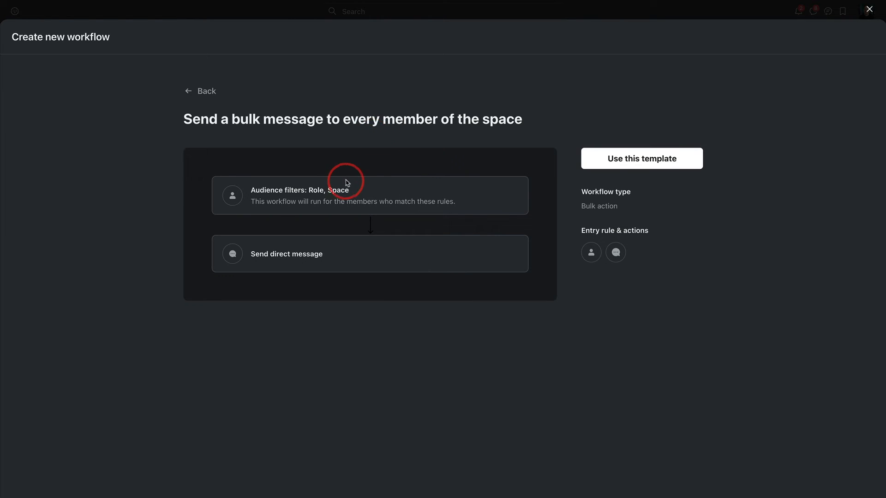
left_click(600, 162)
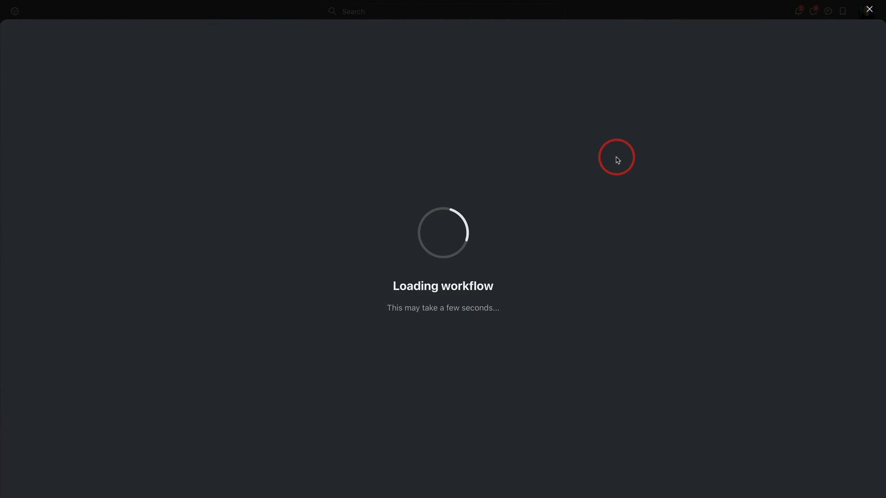
left_click(537, 139)
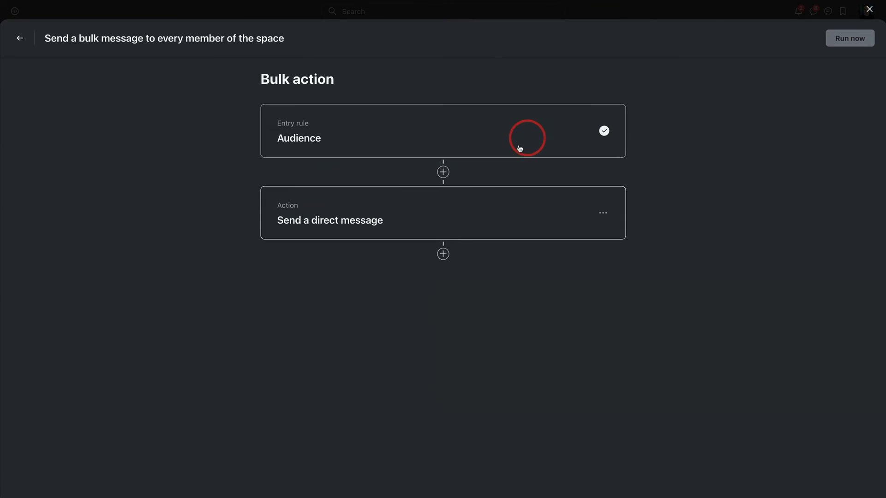
left_click(406, 129)
left_click(364, 290)
scroll(433, 267, "down", 1)
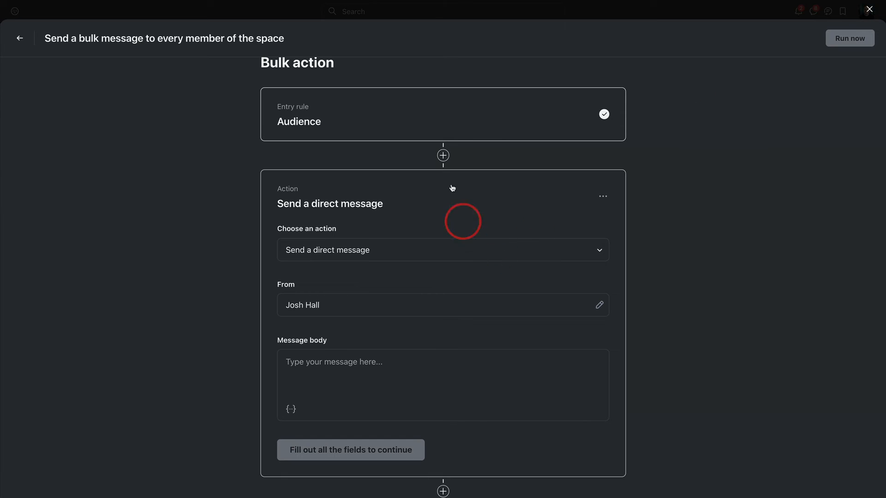
Step: Add an audience rule for Pro Specialties containing "SEO" to the bulk message workflow, and return to the community home feed
left_click(504, 118)
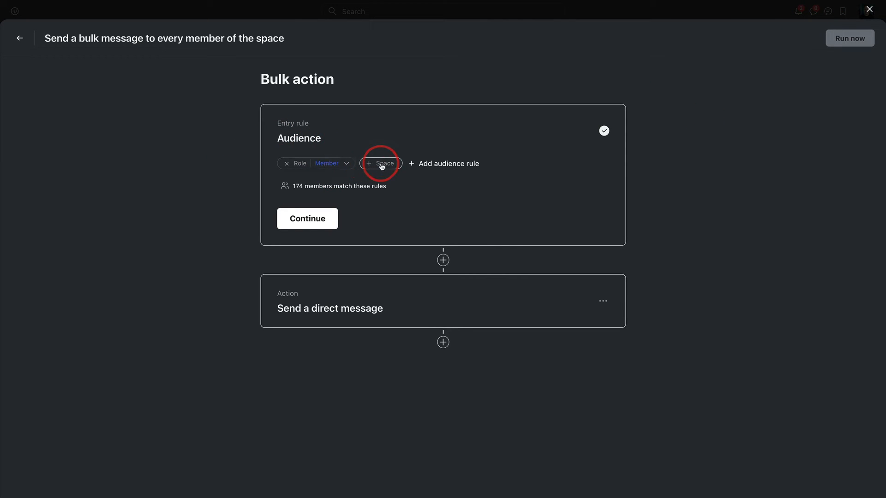
left_click(429, 164)
scroll(449, 196, "down", 5)
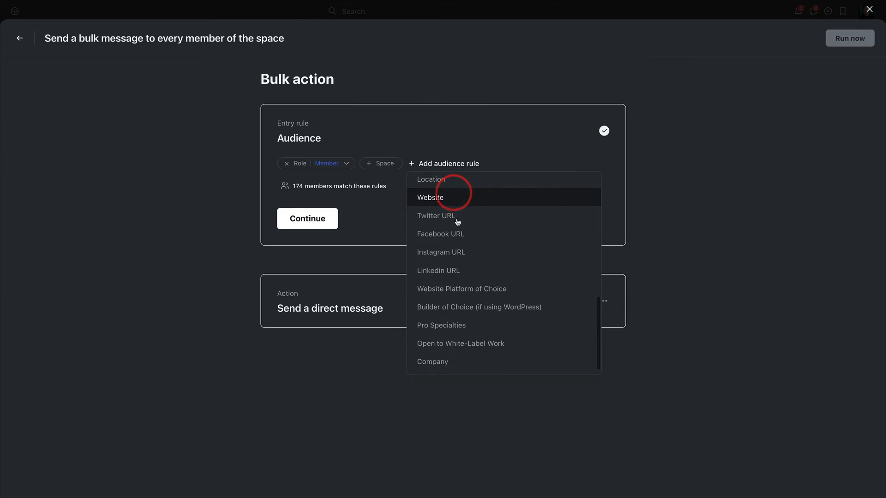
left_click(460, 325)
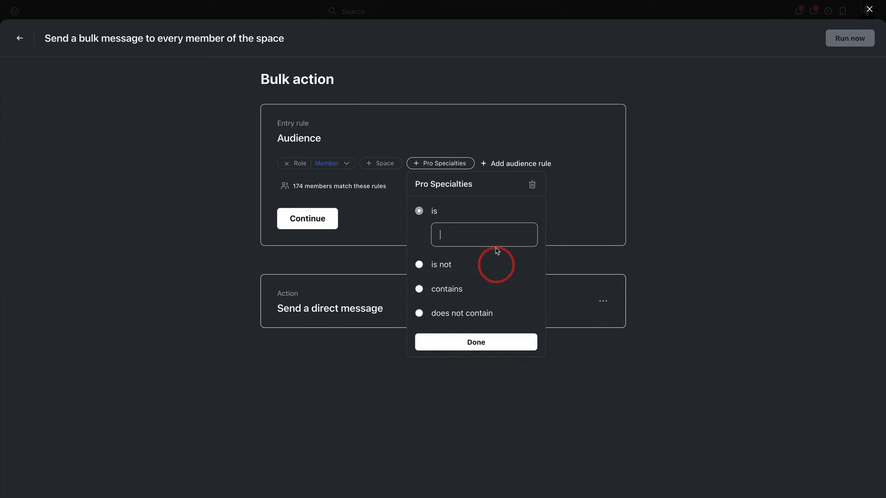
left_click(428, 283)
type("SEO")
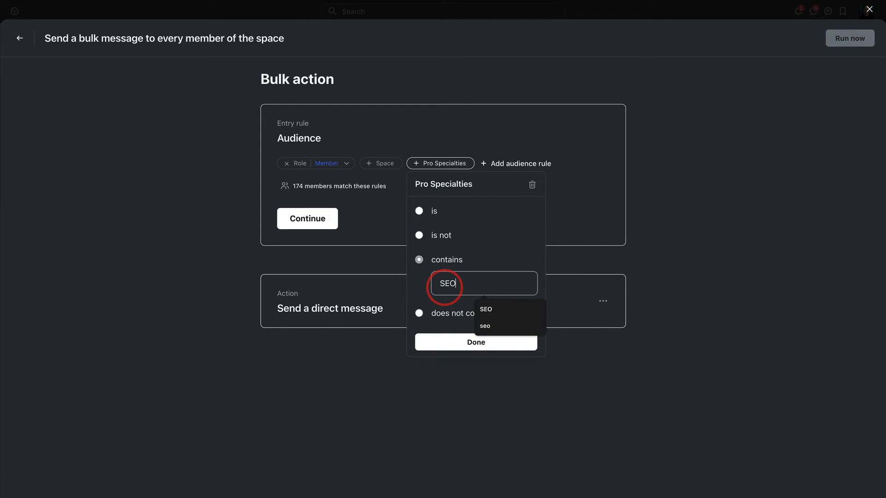
left_click(478, 227)
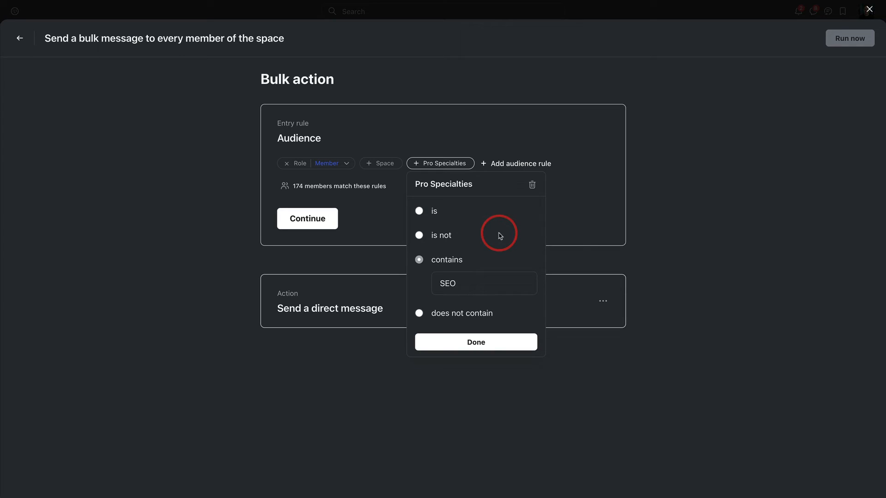
left_click(514, 335)
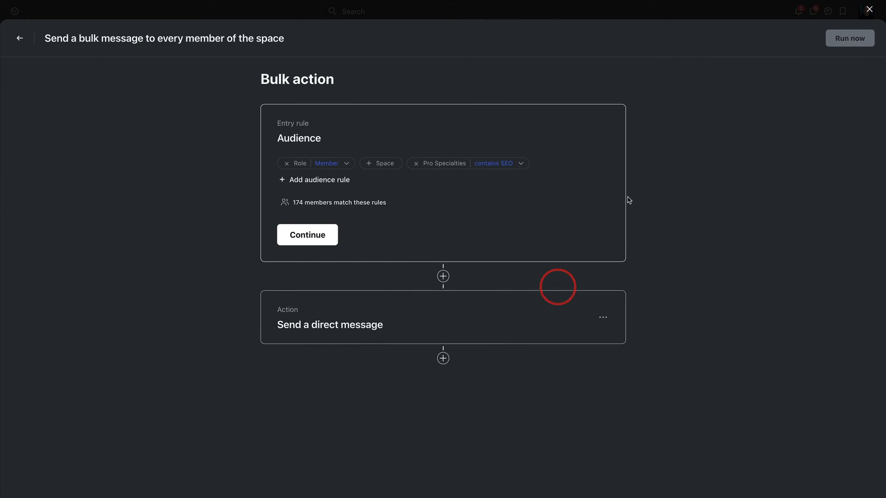
left_click(867, 13)
left_click(16, 40)
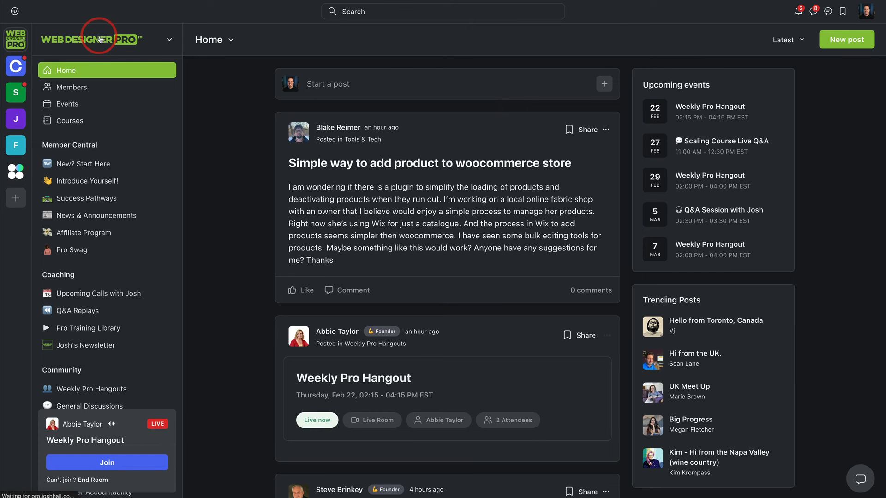
Step: Open the Paywalls administration and switch off access to all spaces in the Full Access paywall to examine its per-space access list
left_click(101, 39)
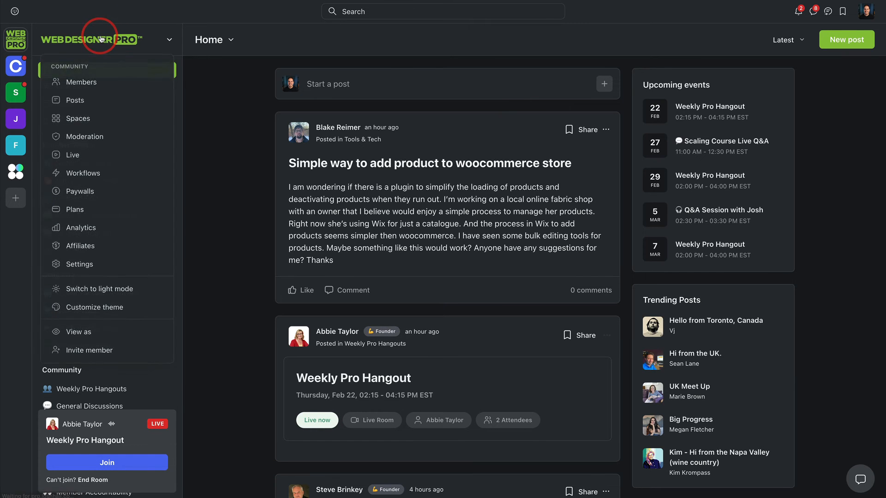
left_click(124, 194)
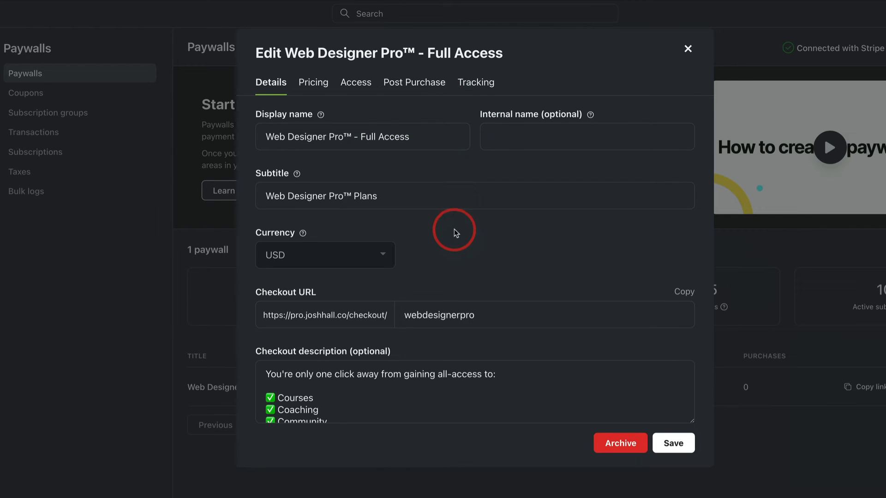
left_click(355, 83)
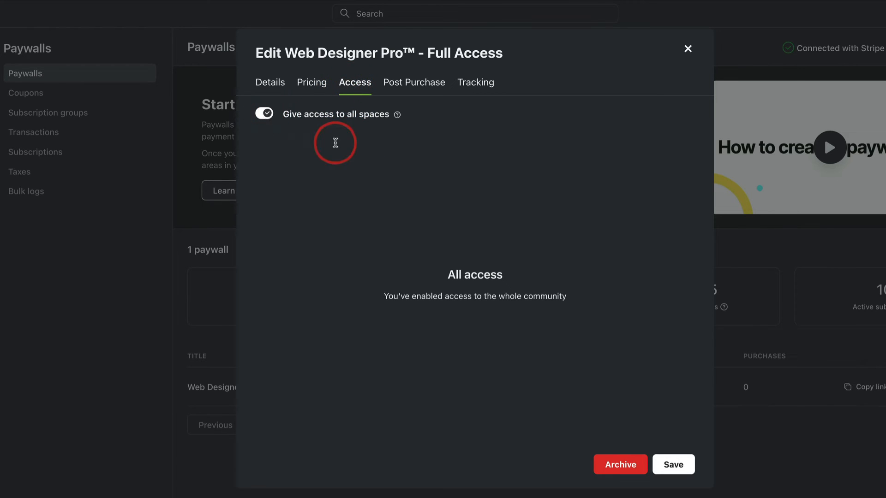
left_click(332, 115)
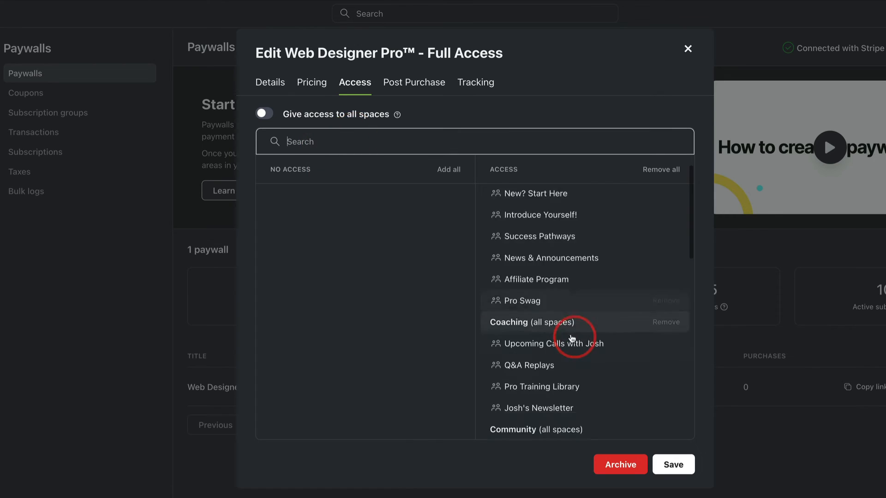
scroll(574, 322, "down", 5)
scroll(573, 277, "up", 5)
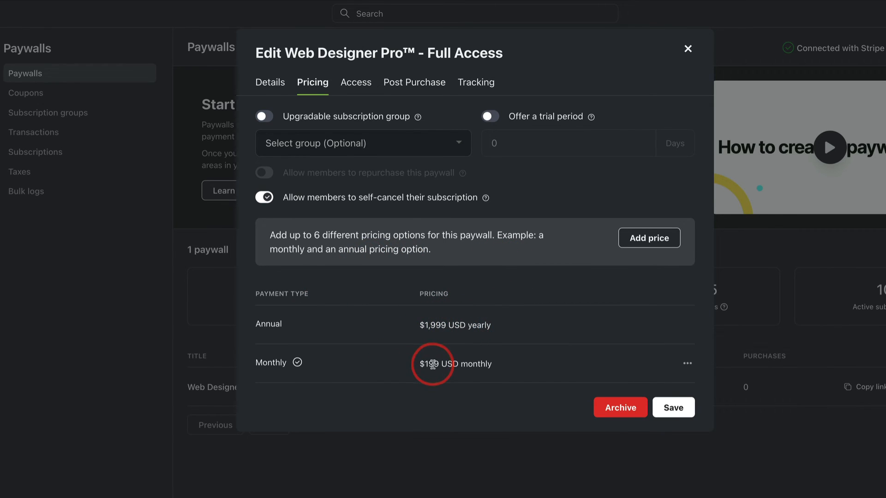
Step: Review the Full Access paywall's details and try the annual and monthly subscription options on its checkout page
left_click(273, 82)
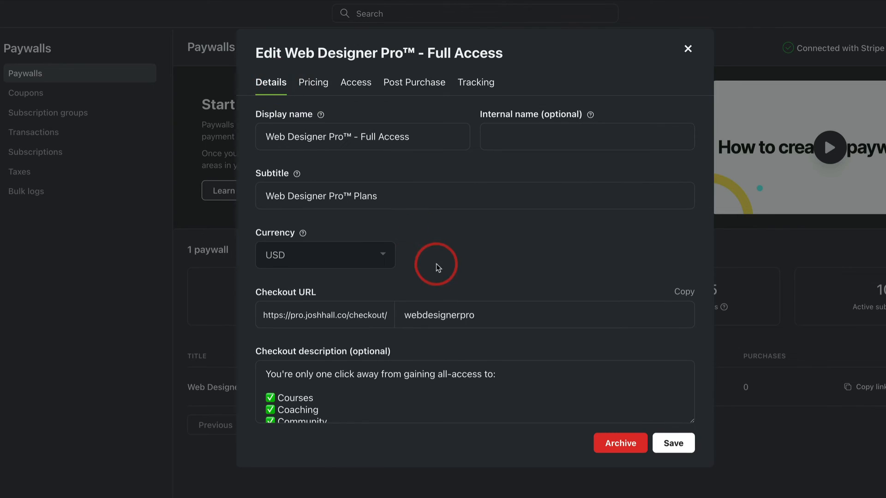
scroll(467, 399, "down", 5)
scroll(470, 379, "up", 5)
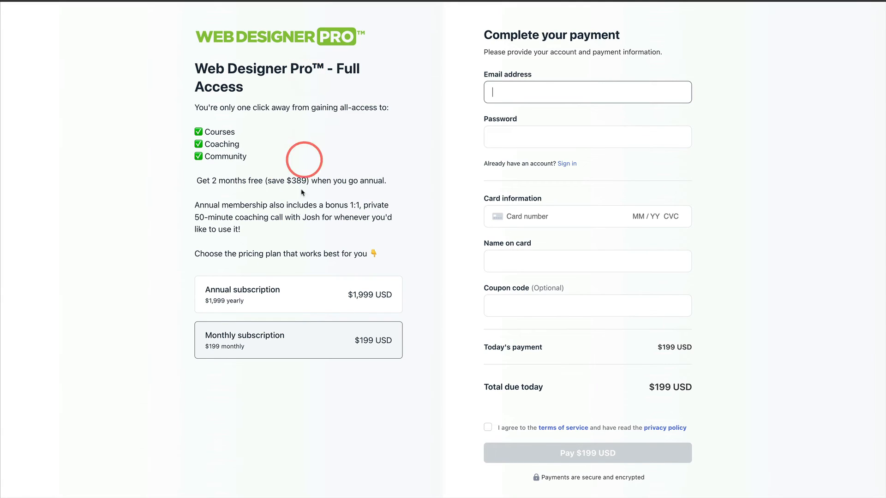
left_click(284, 291)
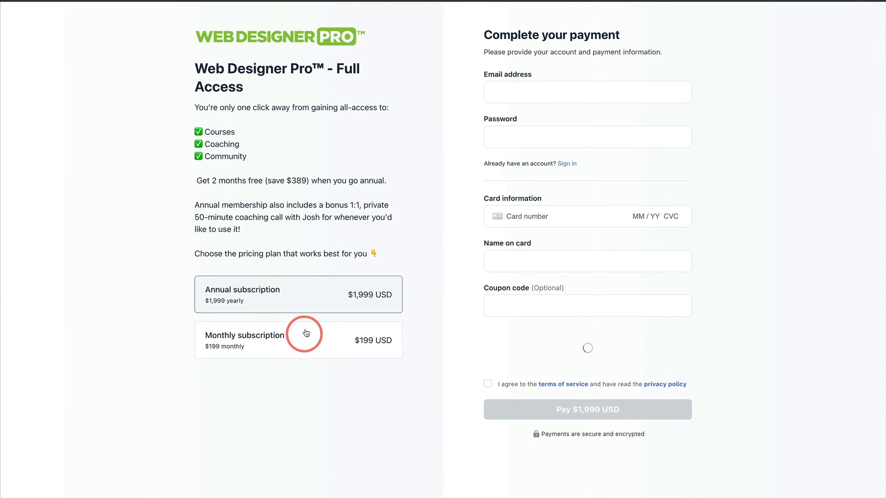
left_click(308, 336)
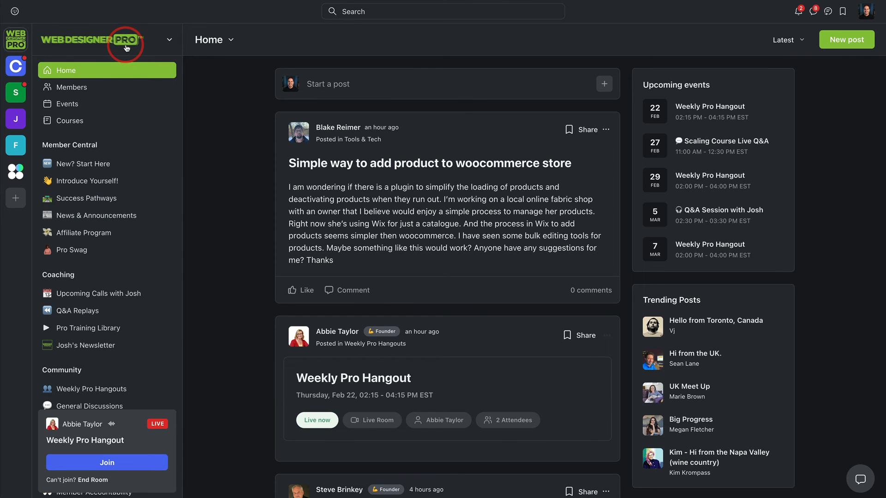
Step: Open the community's Analytics overview and examine member activity, popular times and days, popular spaces and posts, and top members
left_click(127, 48)
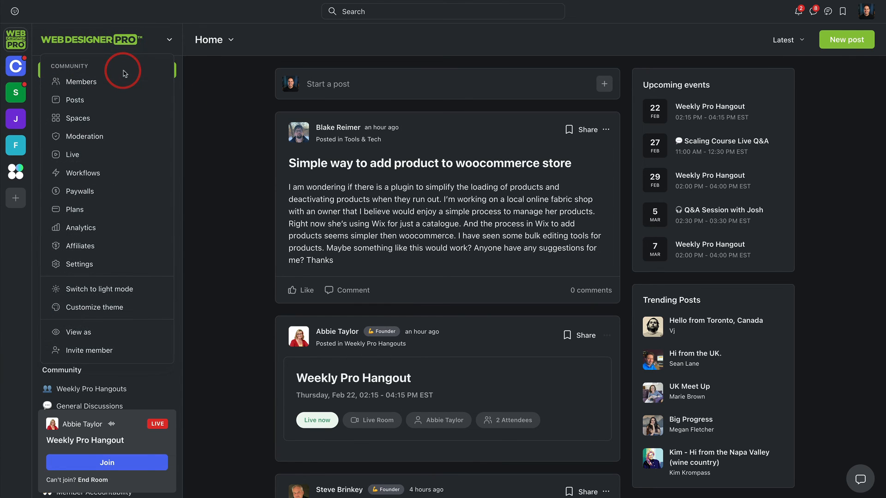
left_click(107, 227)
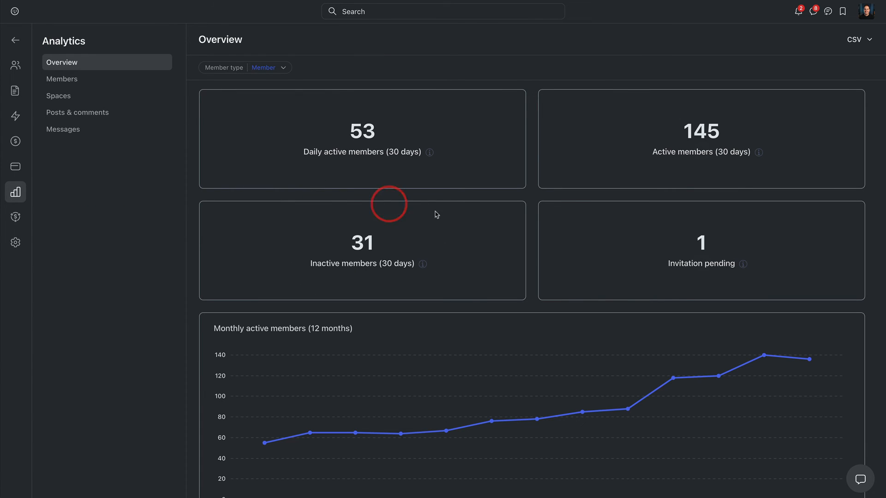
scroll(530, 190, "down", 3)
scroll(530, 190, "up", 3)
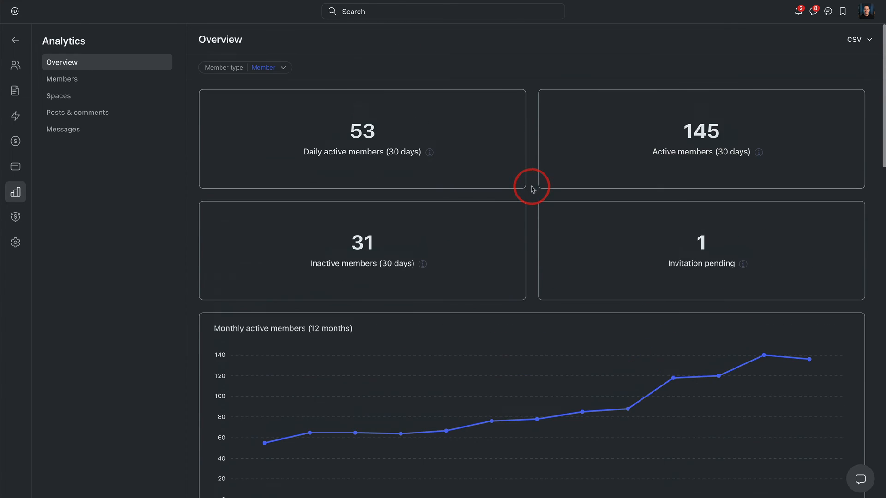
scroll(531, 188, "down", 12)
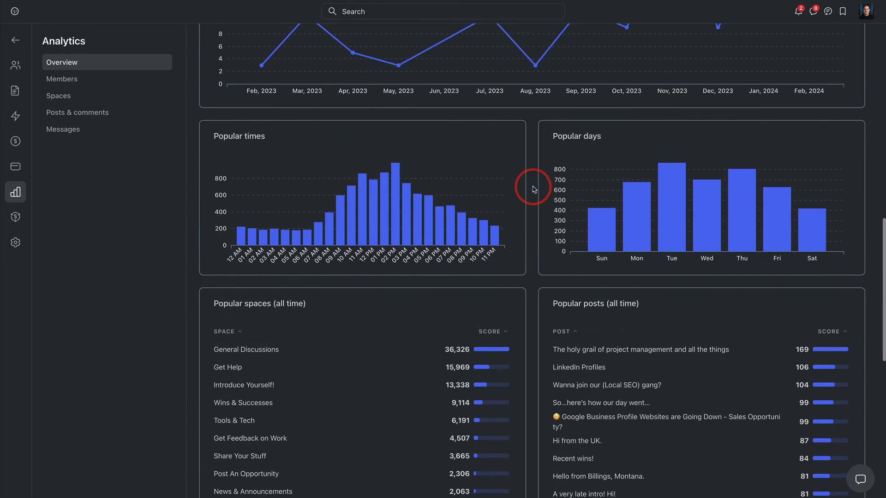
scroll(480, 139, "down", 5)
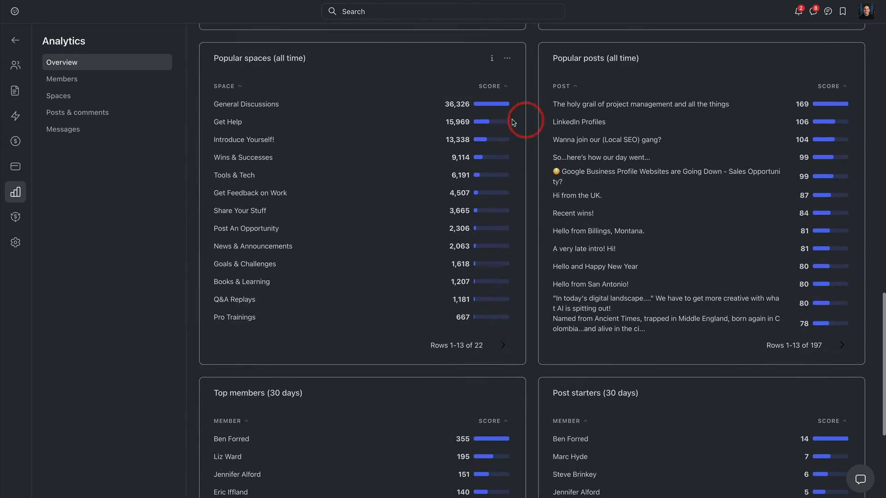
scroll(506, 140, "down", 3)
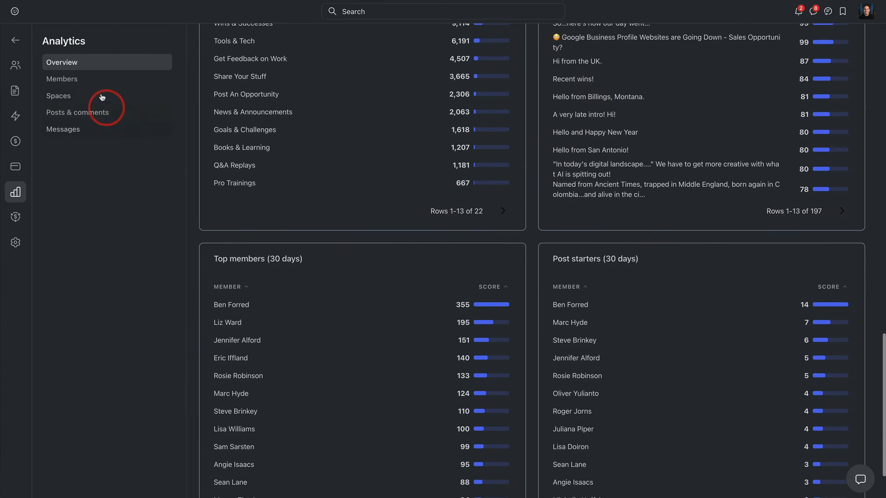
Step: Open the Members analytics and examine the active member charts and the rankings of top members, commenters and post starters
left_click(86, 81)
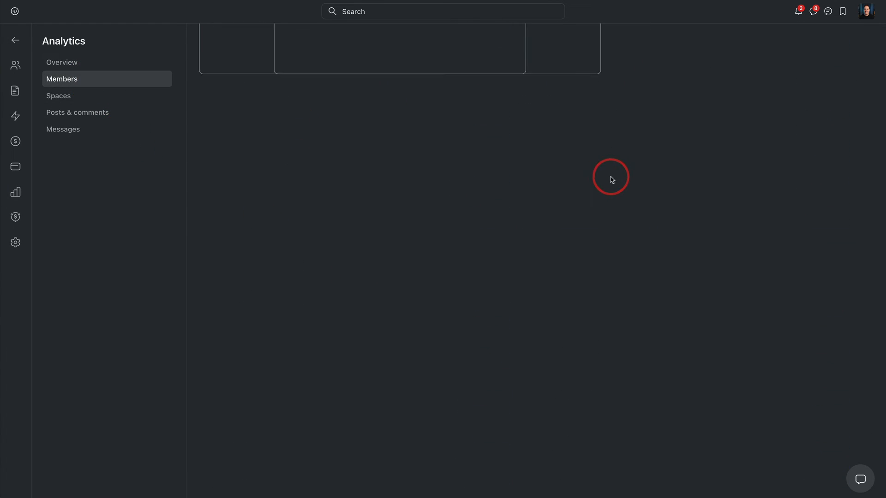
scroll(602, 173, "up", 10)
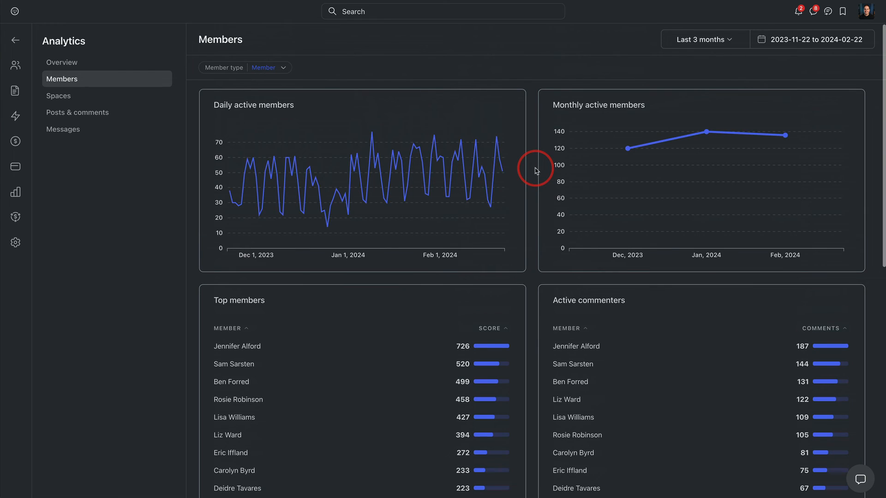
scroll(533, 171, "down", 5)
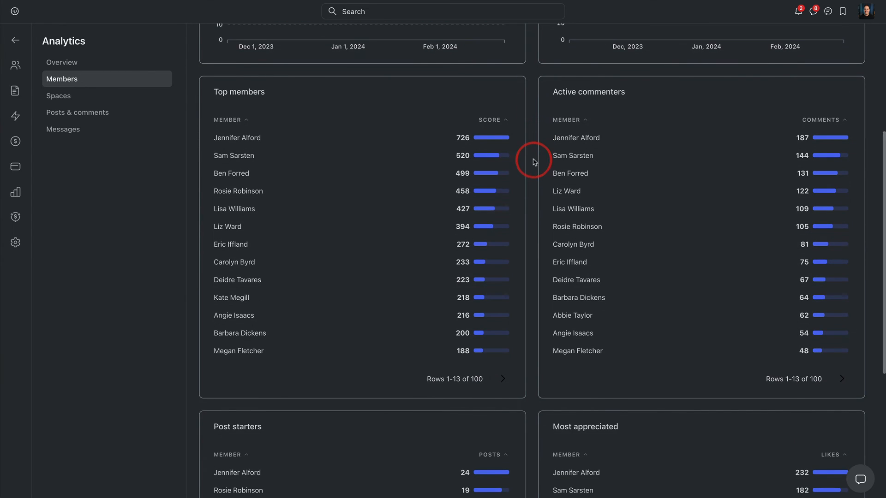
scroll(533, 162, "down", 1)
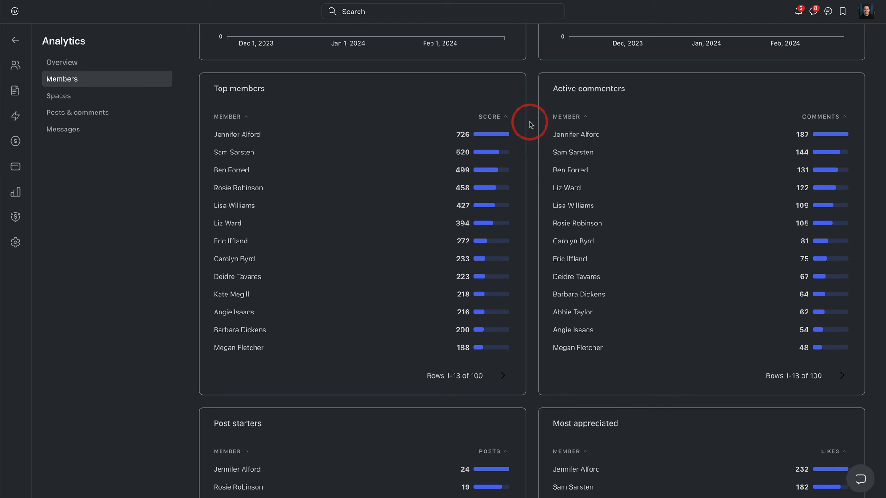
scroll(531, 126, "down", 5)
scroll(531, 126, "down", 1)
scroll(530, 126, "up", 10)
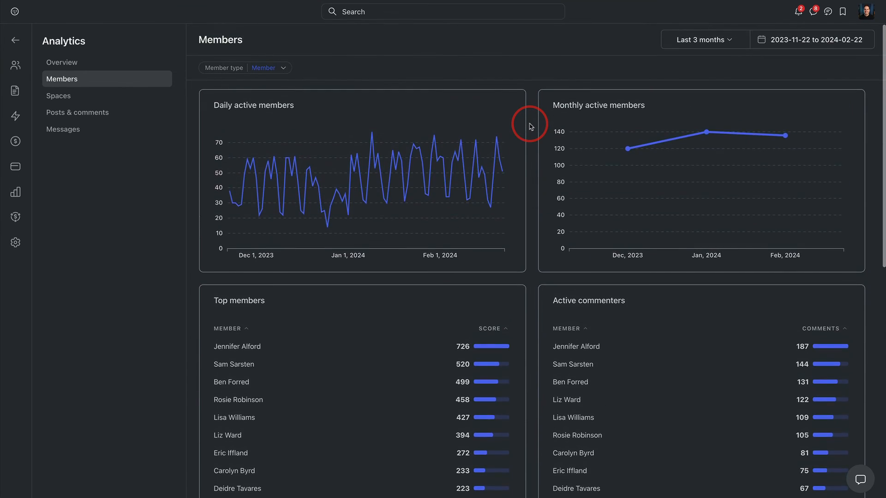
scroll(531, 125, "down", 6)
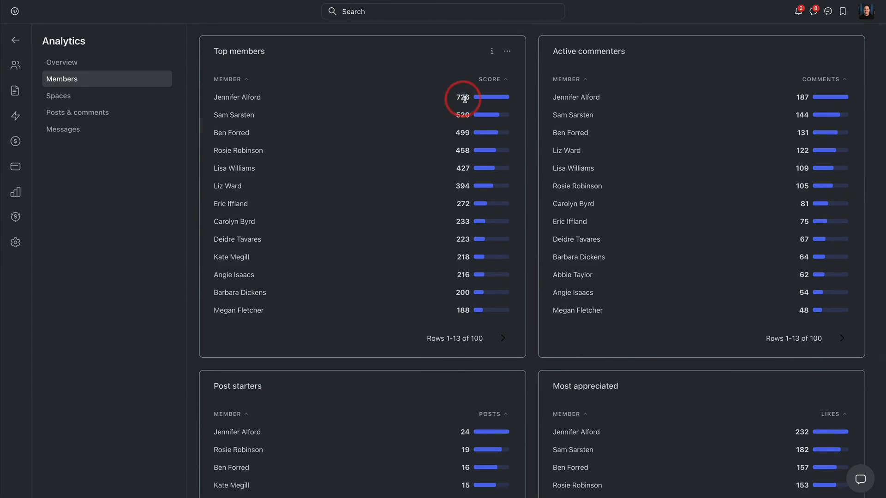
Step: Check the activity score on your own profile, close it, and check the score on the top active commenter's profile
left_click(863, 14)
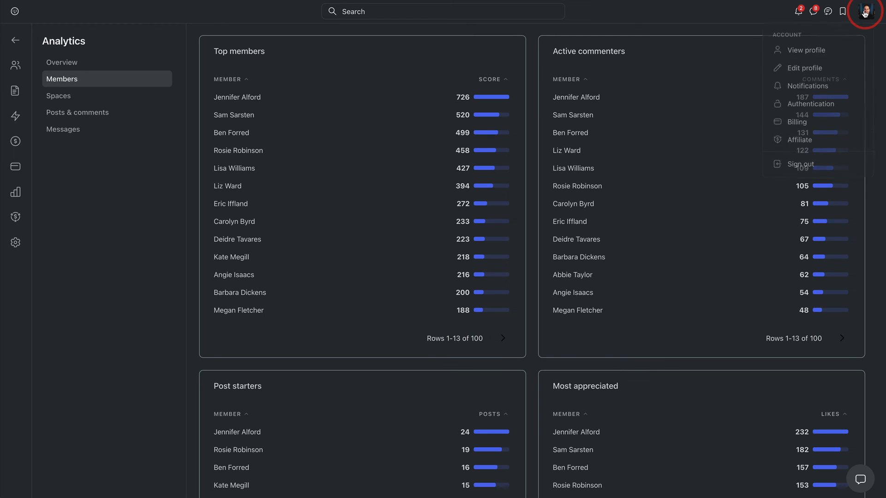
left_click(799, 48)
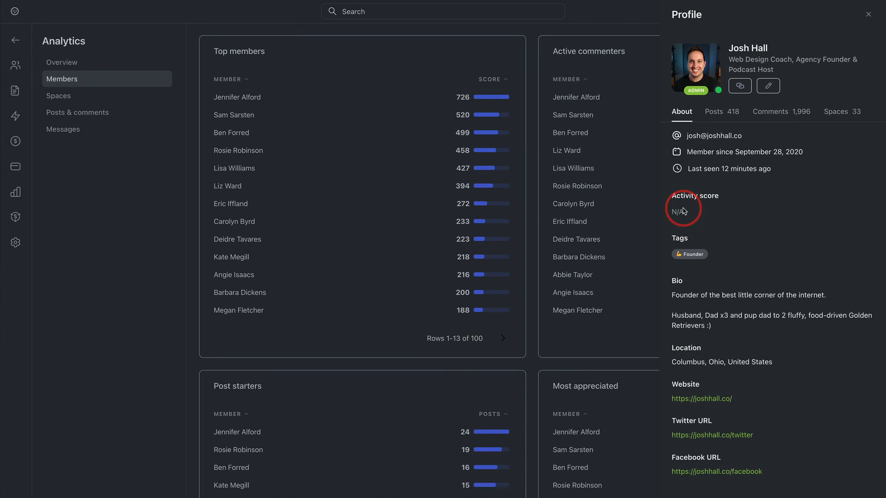
left_click(867, 15)
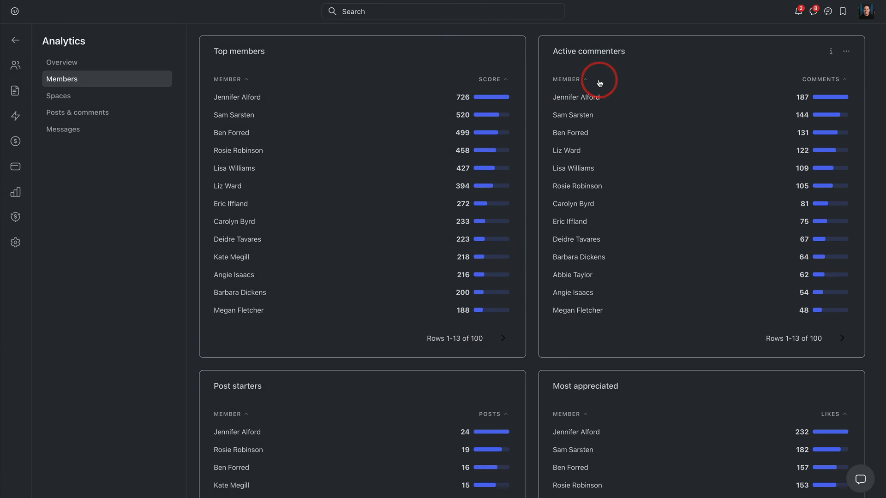
left_click(595, 97)
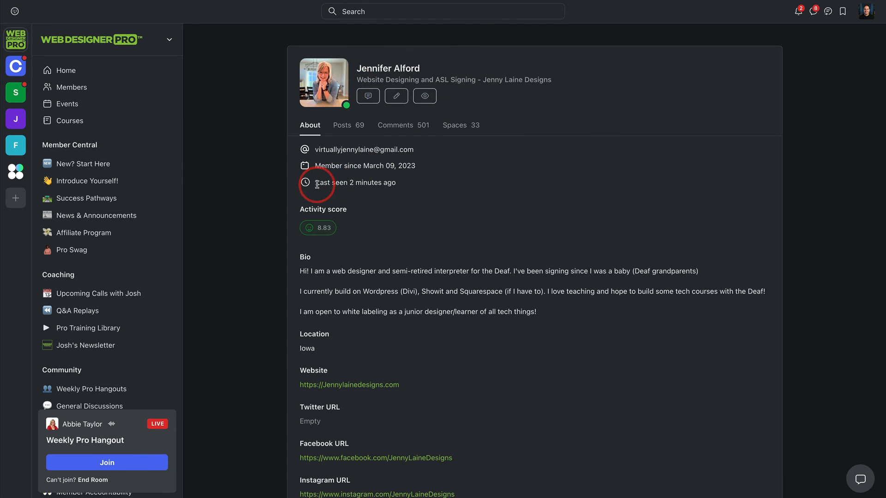
mouse_move(323, 229)
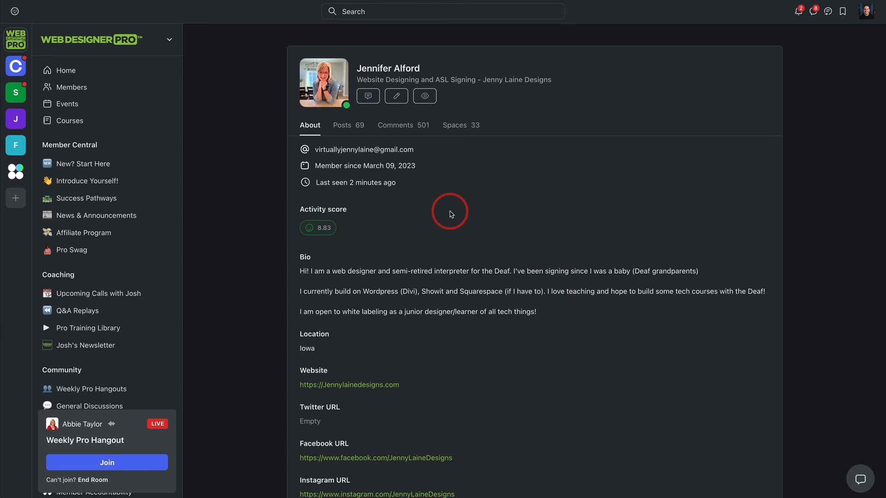
Step: Return from the member profile to the Members analytics and look through its charts and rankings again
left_click(145, 45)
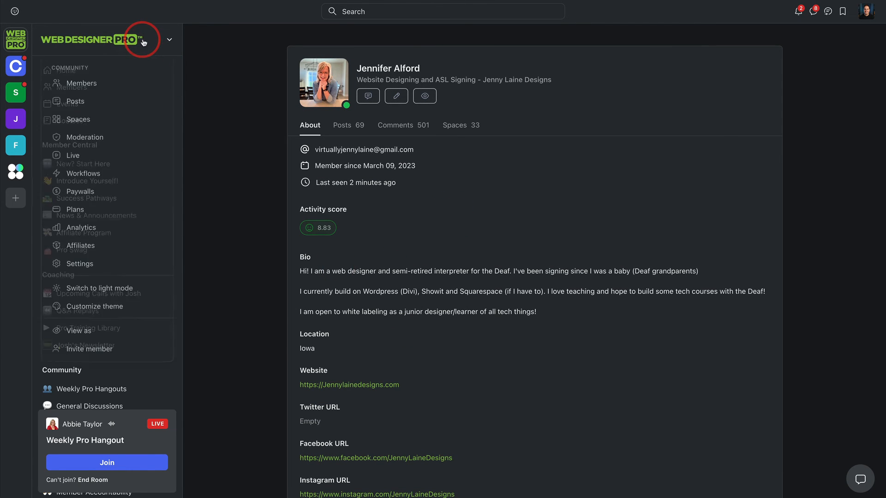
left_click(96, 228)
left_click(75, 82)
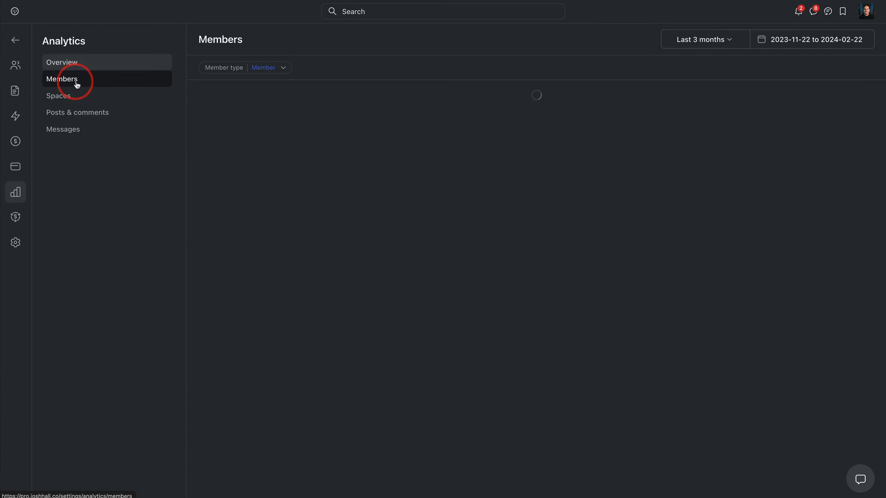
scroll(517, 166, "down", 5)
scroll(520, 163, "down", 5)
scroll(523, 162, "up", 4)
scroll(526, 159, "up", 5)
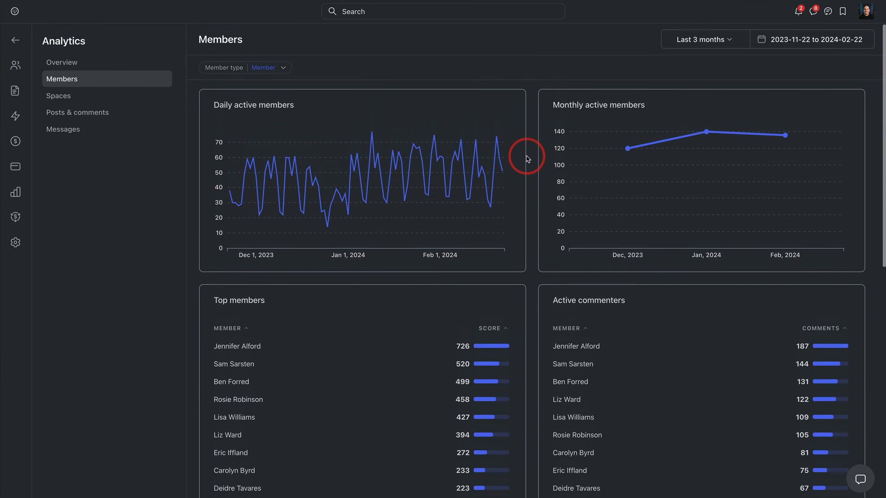
Step: Open the Affiliates administration and review the commission rate, payout method and eligible paywalls in its settings
left_click(16, 40)
left_click(80, 46)
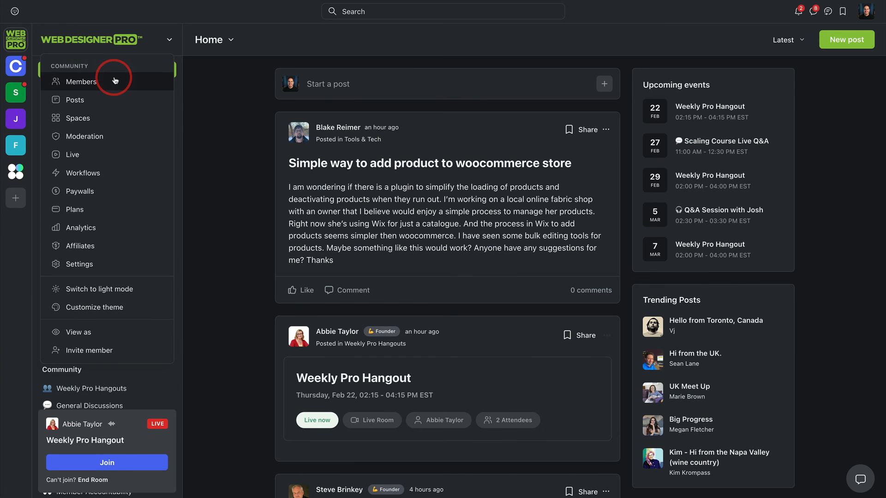
left_click(107, 247)
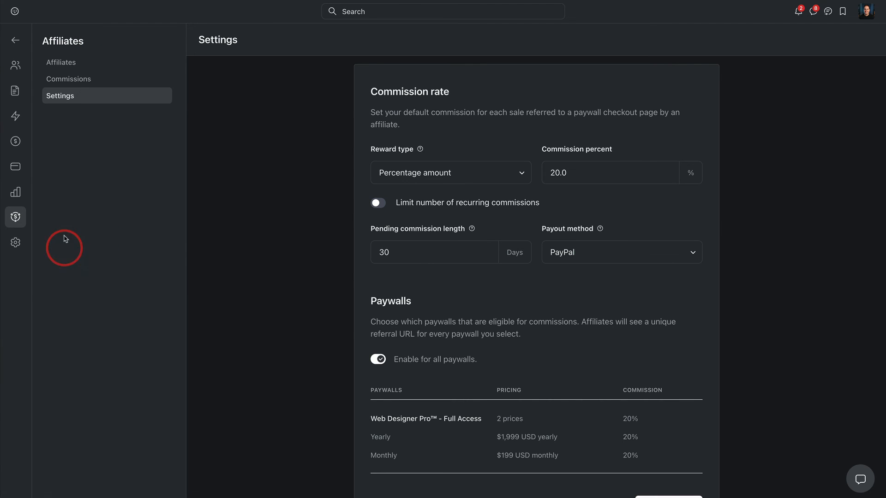
scroll(587, 168, "down", 2)
scroll(519, 259, "up", 2)
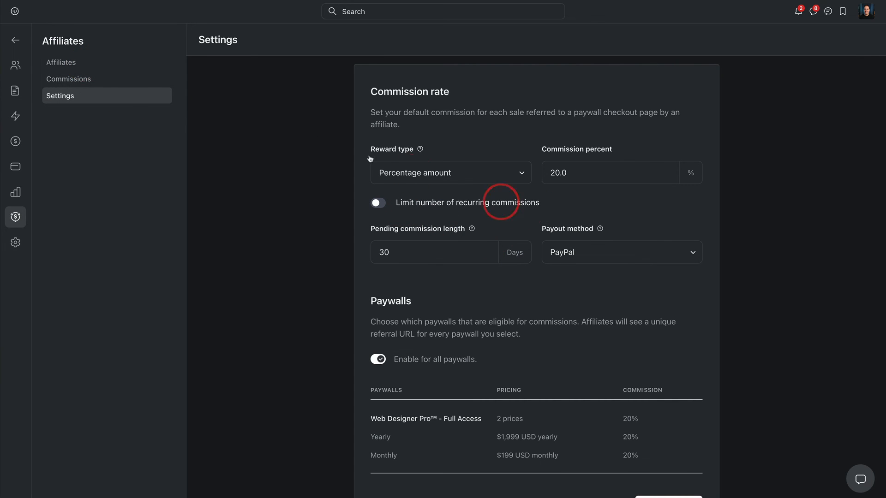
Step: Return to the community home feed and look through the list of spaces in the Member Central, Coaching and Community groups
left_click(24, 42)
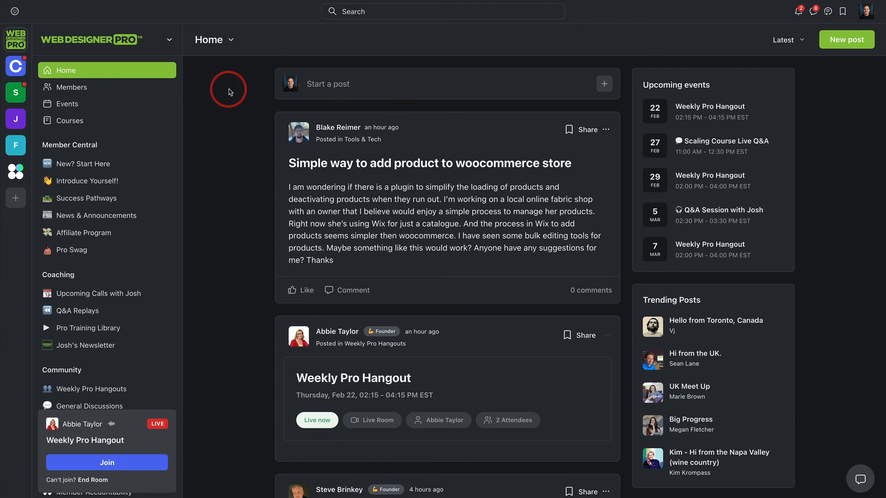
scroll(174, 122, "down", 2)
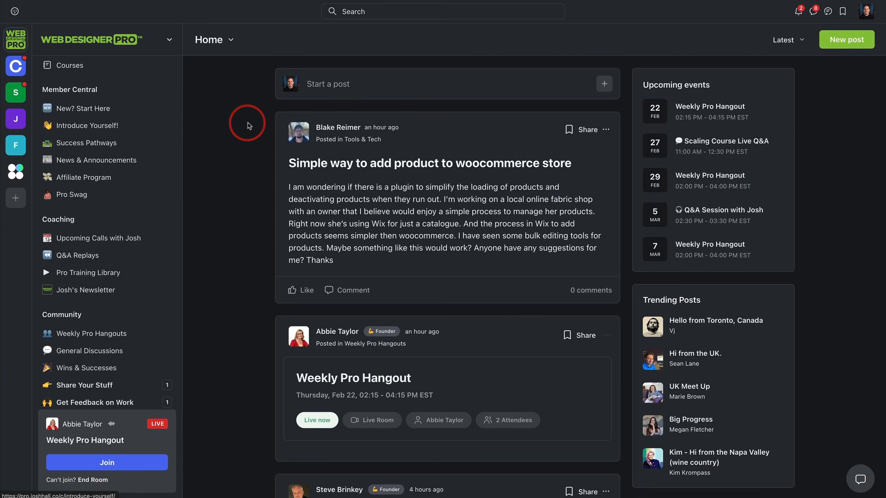
scroll(119, 146, "up", 2)
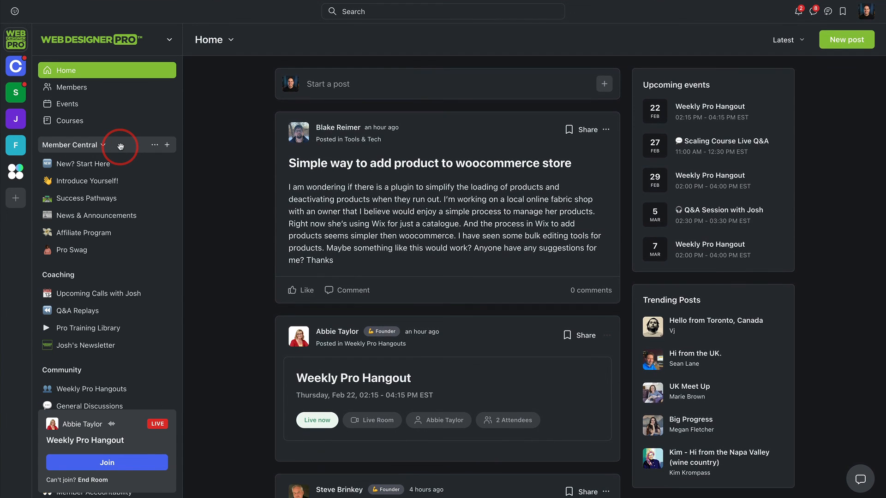
scroll(228, 165, "down", 3)
scroll(228, 165, "up", 3)
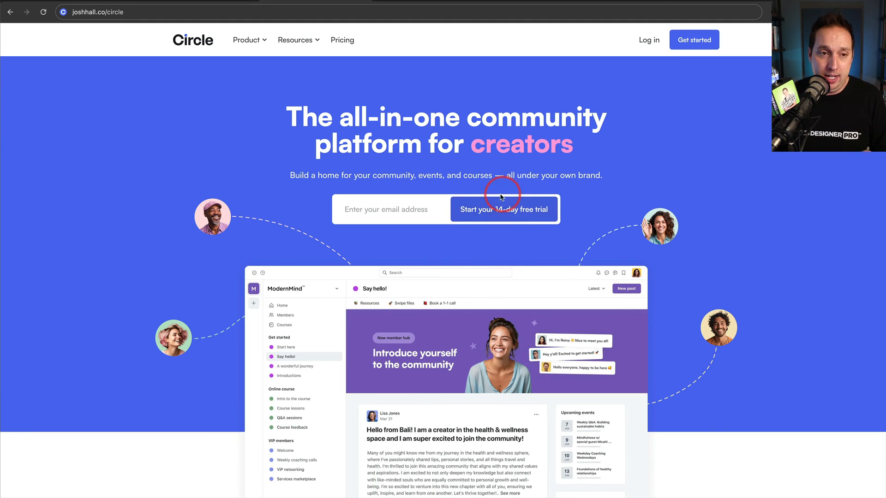
Step: Switch from the Circle website back to the Web Designer Pro community and open its Embed settings
left_click(178, 4)
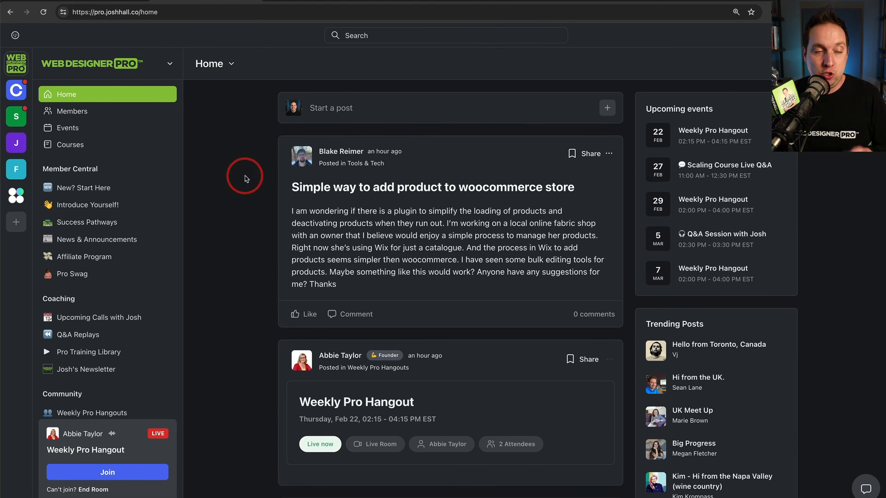
left_click(132, 73)
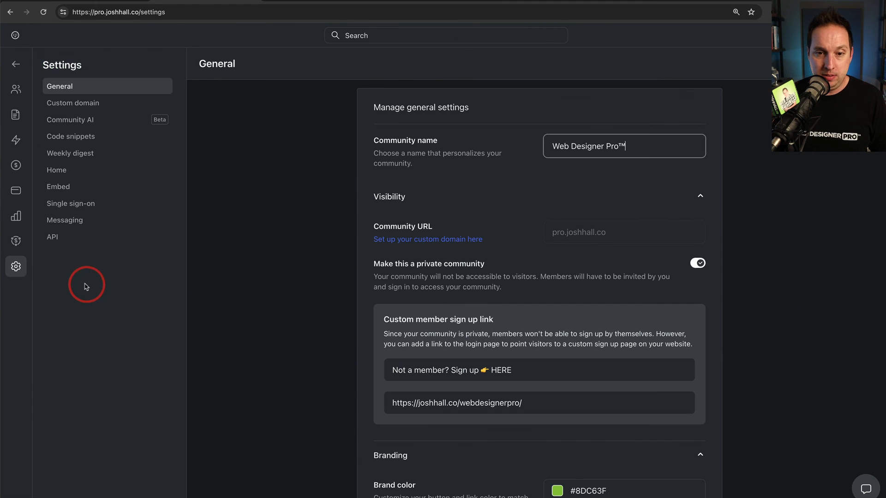
left_click(66, 189)
Step: Review the embed codes and descriptions for the community widget, post widget and space widget
scroll(590, 217, "down", 2)
scroll(593, 273, "up", 2)
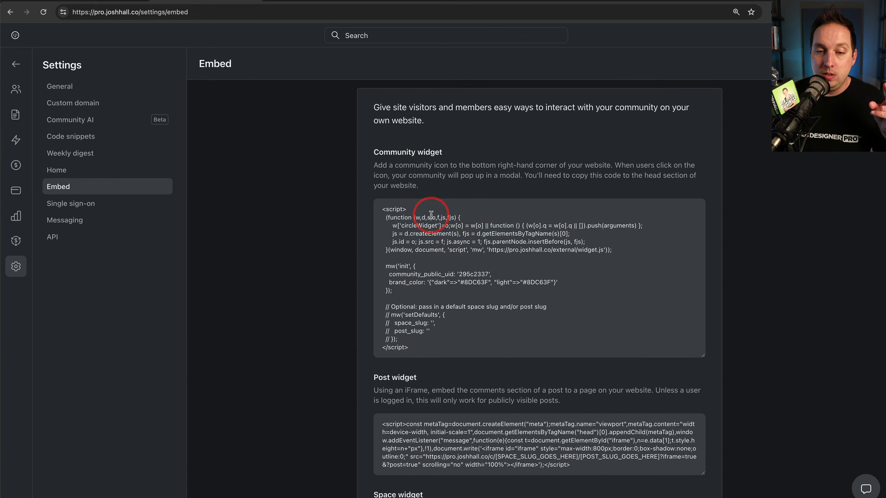
scroll(462, 293, "down", 1)
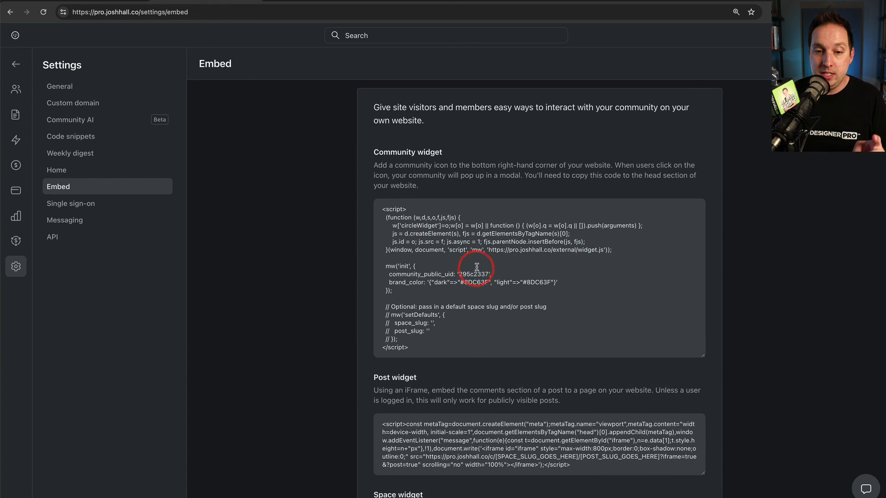
scroll(508, 266, "down", 3)
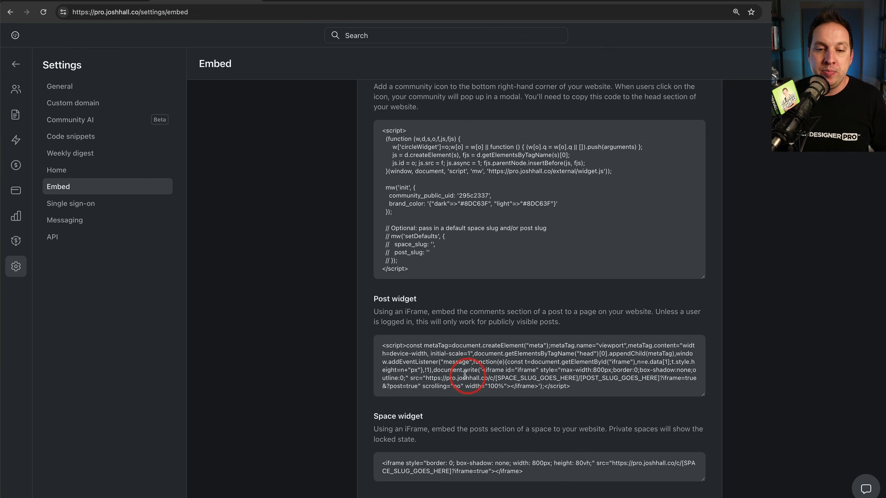
scroll(467, 374, "up", 1)
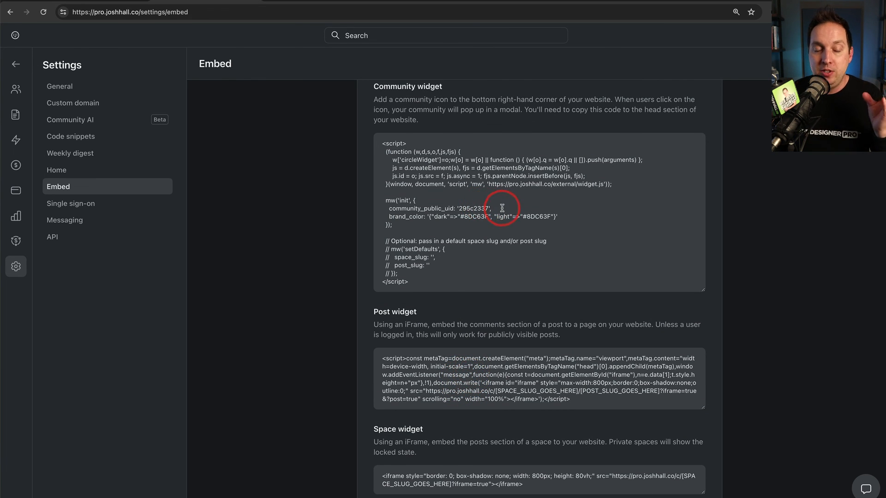
scroll(464, 332, "down", 1)
scroll(464, 333, "up", 5)
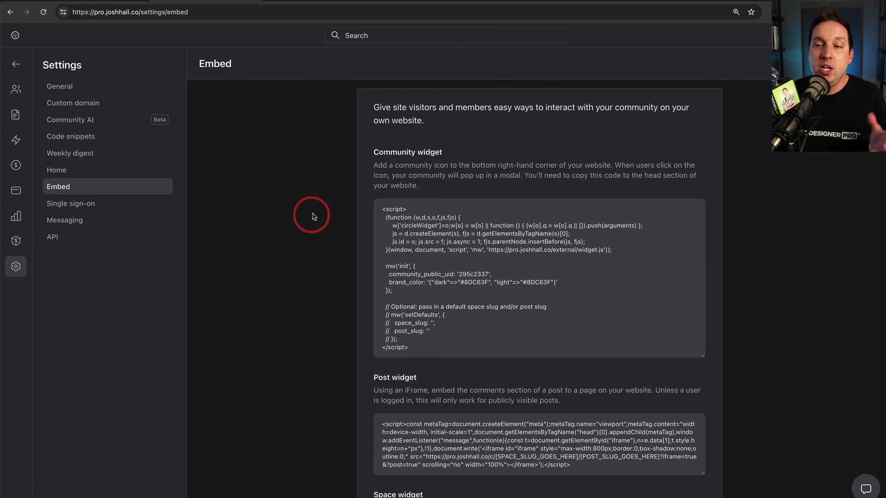